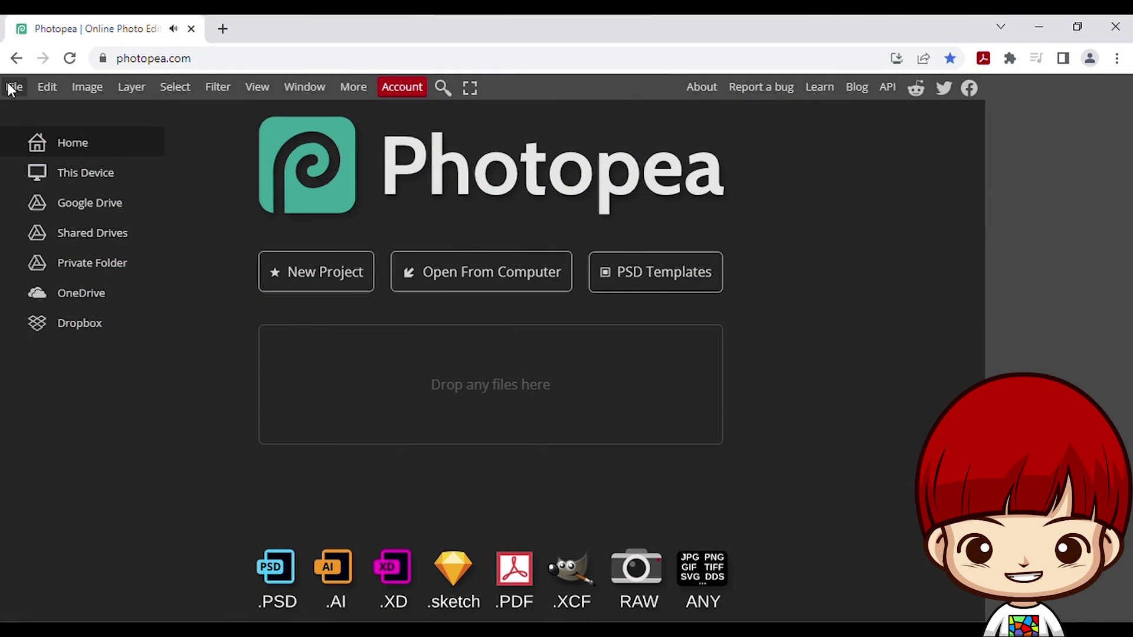
Step: Create a new project from the FB Event Image preset, 1920 × 1080 px with a white background
{"action": "left_click", "coordinate": [10, 89]}
{"action": "mouse_move", "coordinate": [48, 88]}
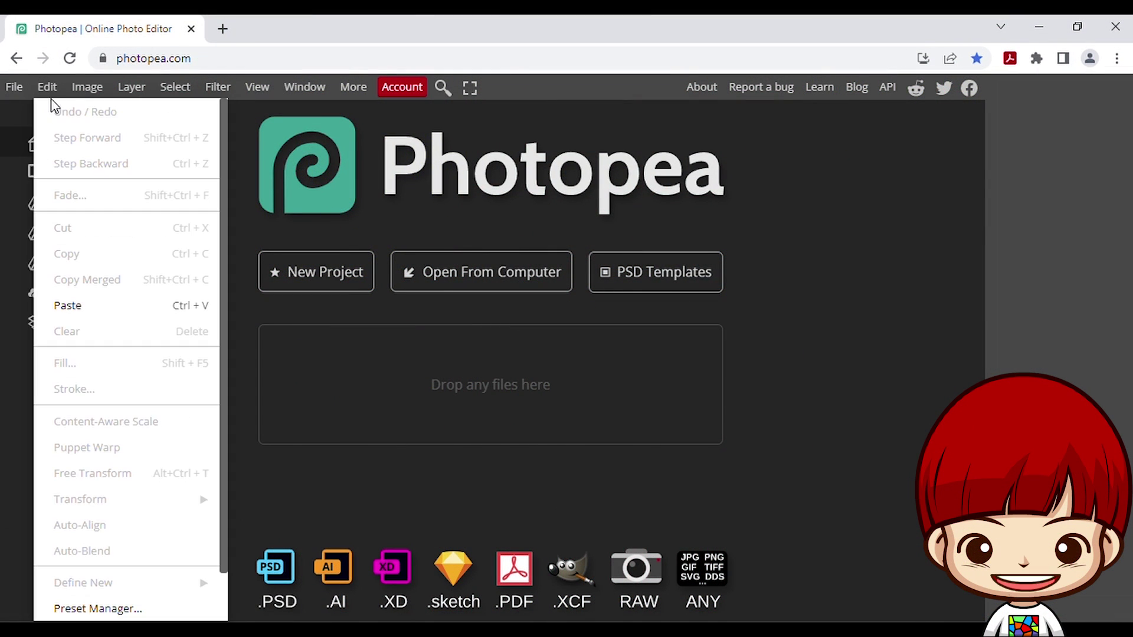
{"action": "left_click", "coordinate": [23, 113]}
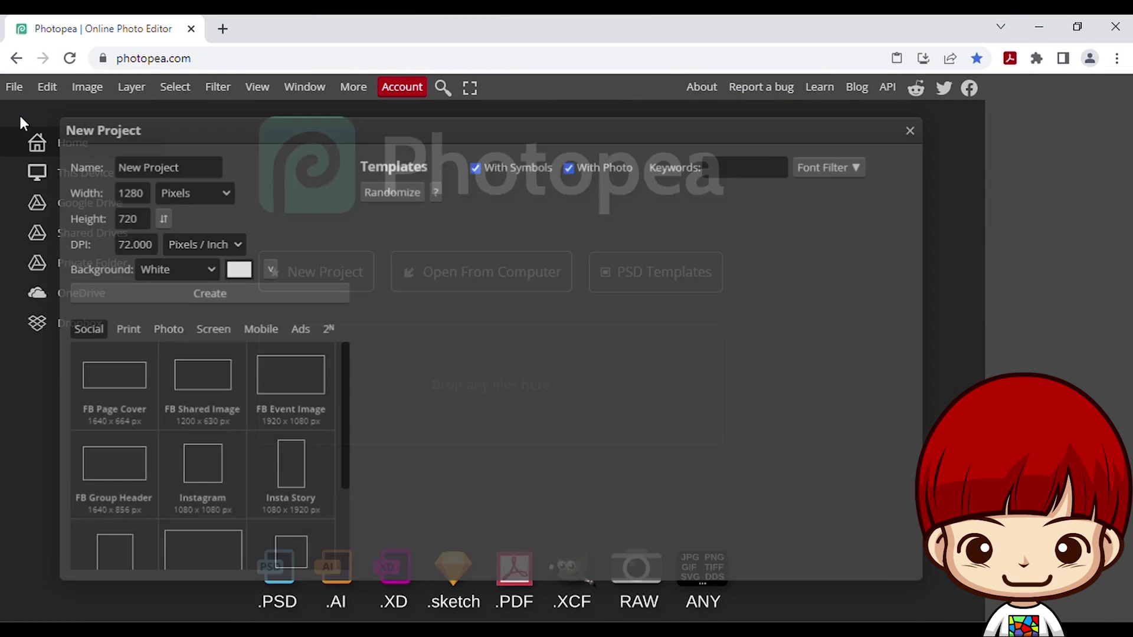
{"action": "left_click", "coordinate": [302, 381]}
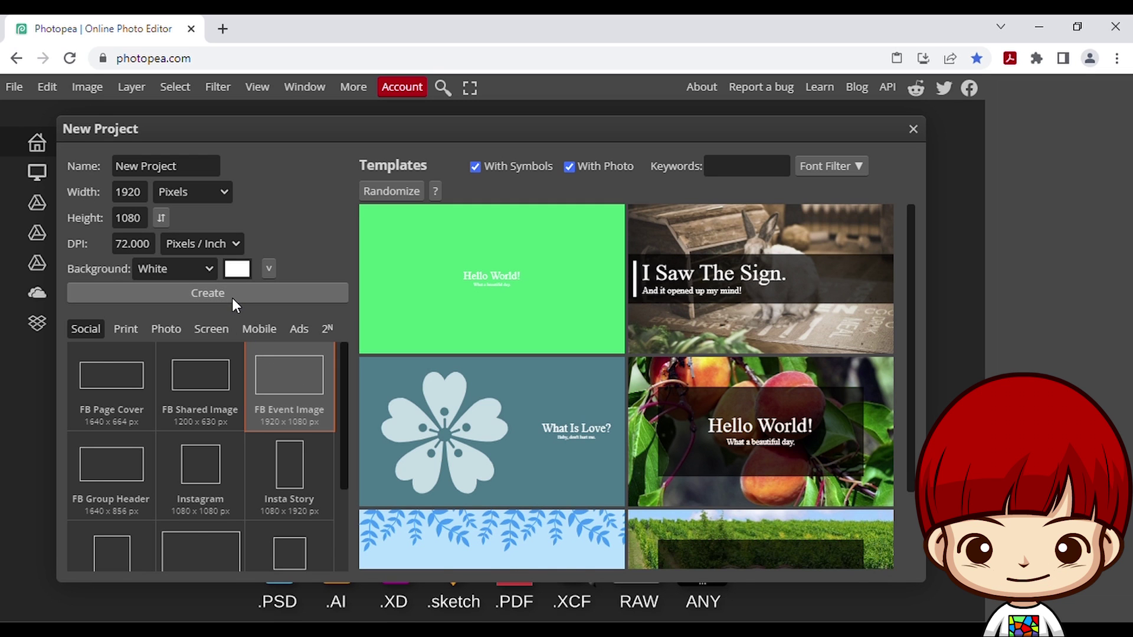
{"action": "left_click", "coordinate": [232, 295]}
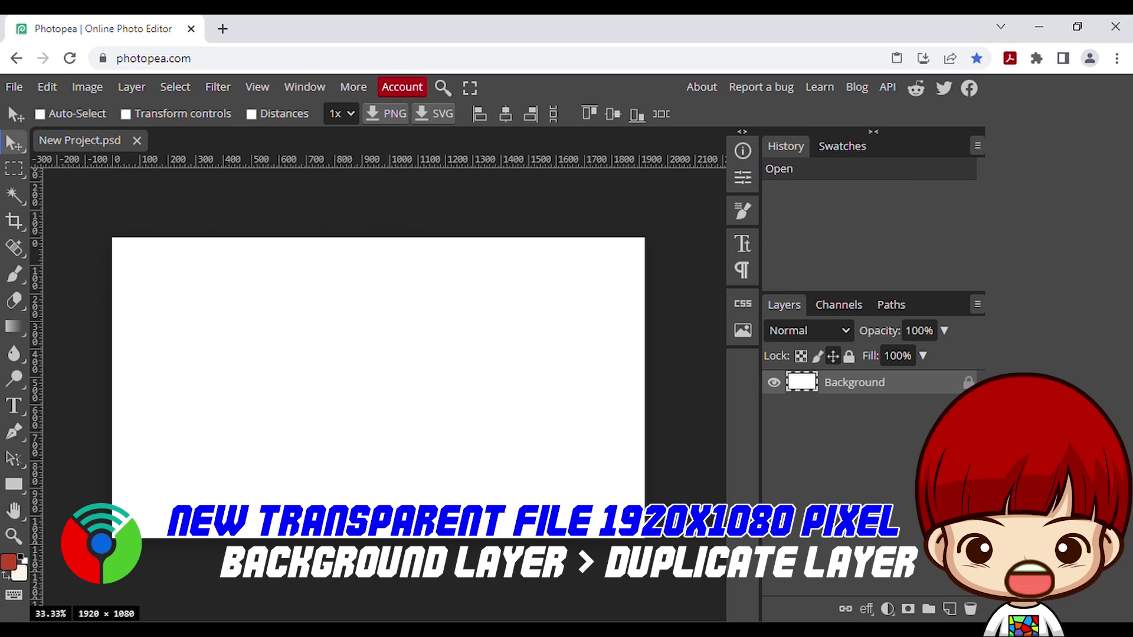
Step: Open aldous1.psd and duplicate its Background layer, keeping the original layer hidden
{"action": "left_click", "coordinate": [15, 87]}
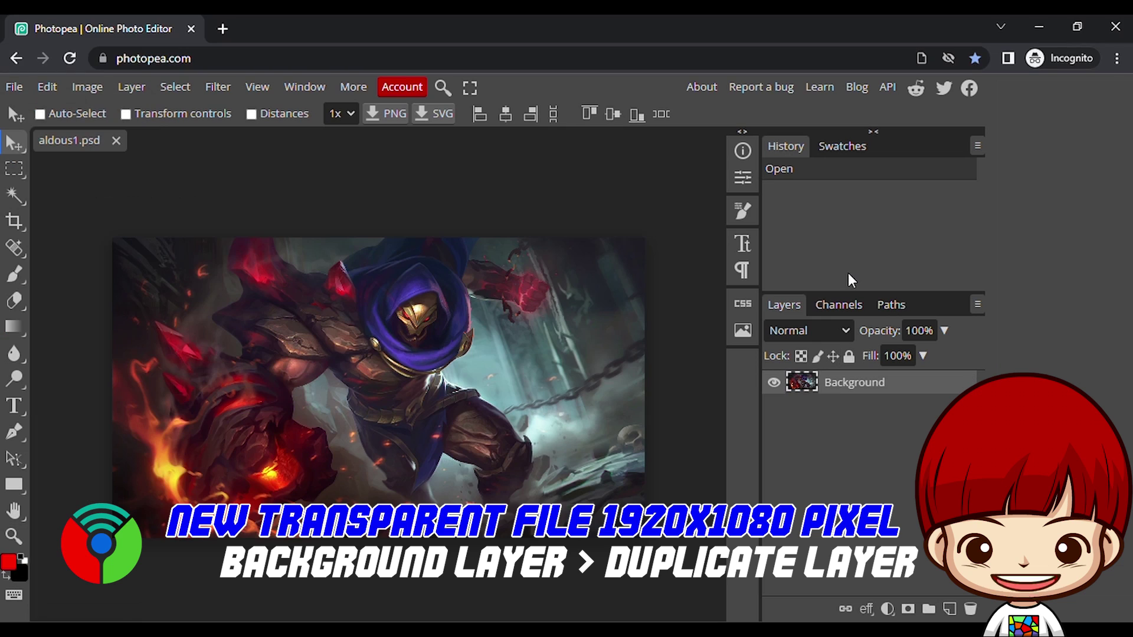
{"action": "left_click_drag", "start_coordinate": [941, 582], "coordinate": [950, 615]}
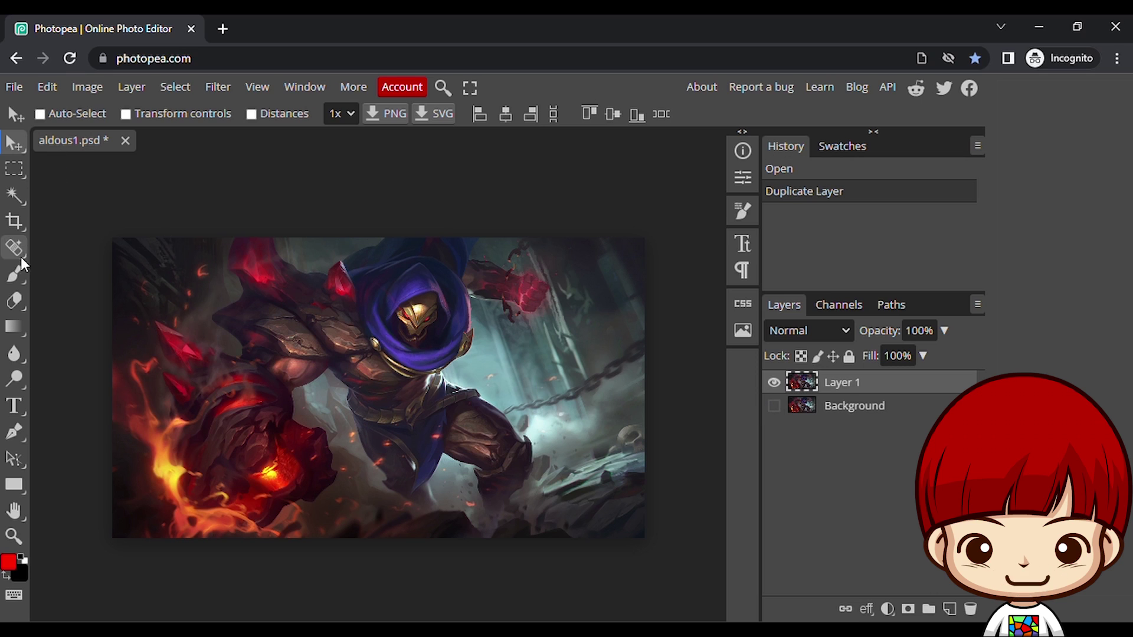
Step: Set up the Background Eraser with a soft round brush of 50 px size and 0% hardness
{"action": "left_click", "coordinate": [19, 295]}
{"action": "left_click", "coordinate": [87, 323]}
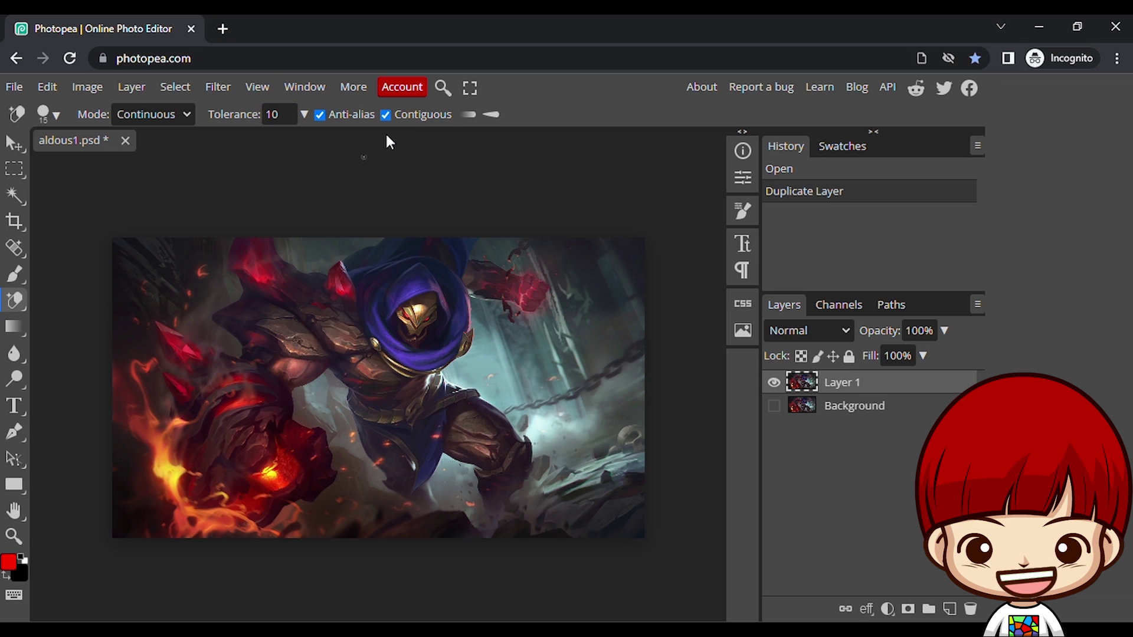
{"action": "scroll", "coordinate": [287, 266], "scroll_direction": "up", "scroll_amount": 2}
{"action": "scroll", "coordinate": [289, 267], "scroll_direction": "up", "scroll_amount": 1}
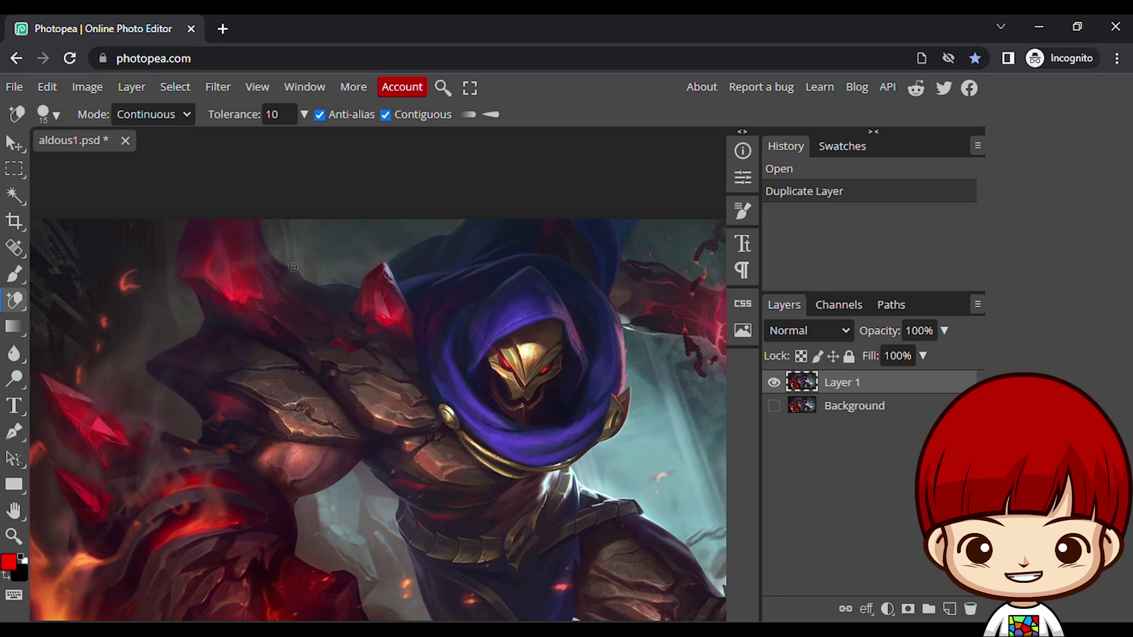
{"action": "left_click", "coordinate": [61, 113]}
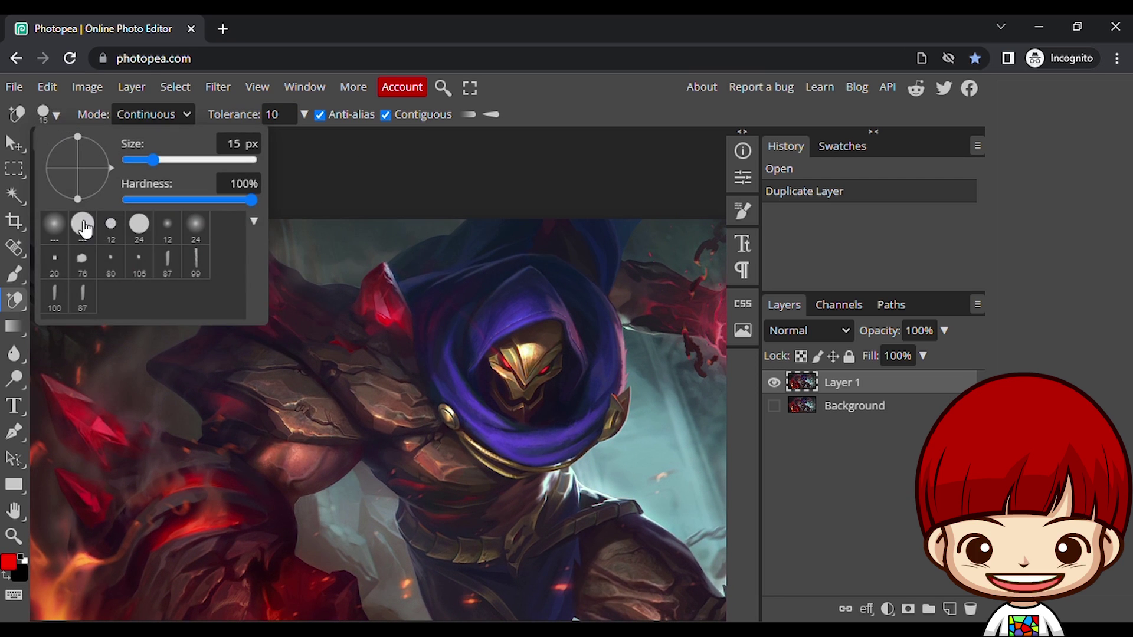
{"action": "left_click", "coordinate": [55, 227]}
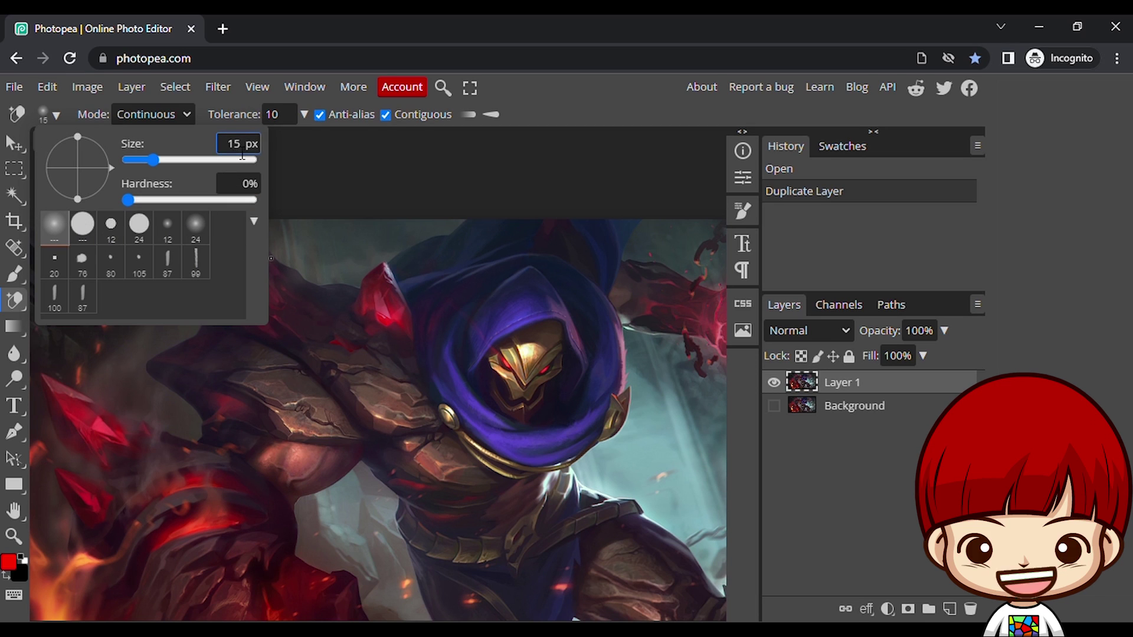
{"action": "left_click", "coordinate": [242, 152]}
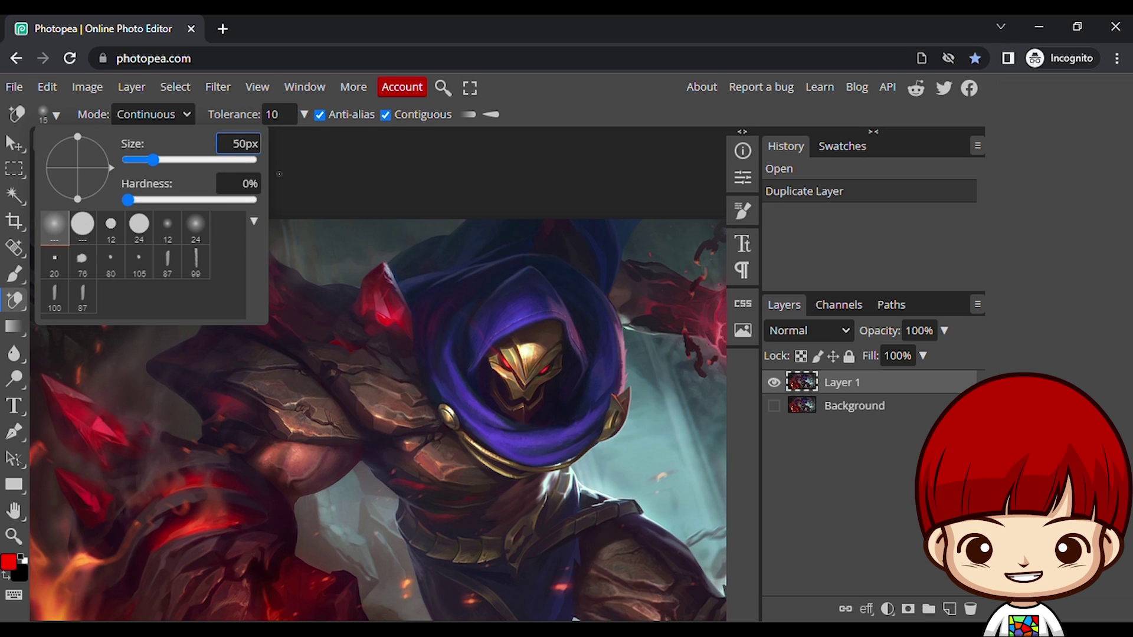
{"action": "left_click", "coordinate": [305, 174]}
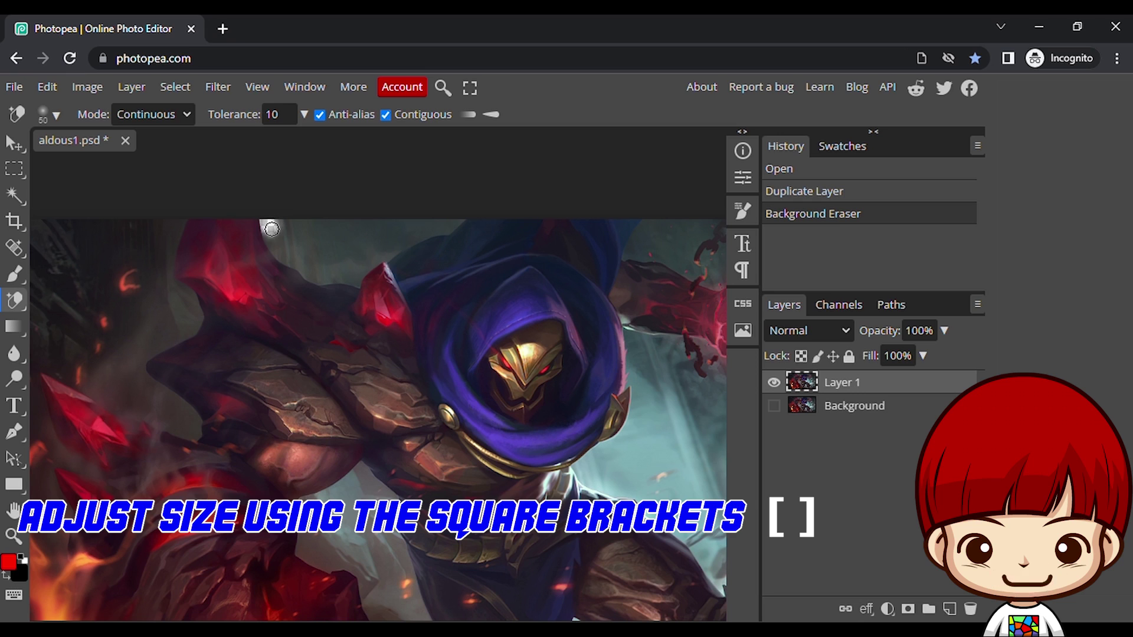
Step: Erase the dark background between the raised shoulder spike and the hood, undoing the stray last stroke
{"action": "left_click_drag", "start_coordinate": [271, 229], "coordinate": [285, 254]}
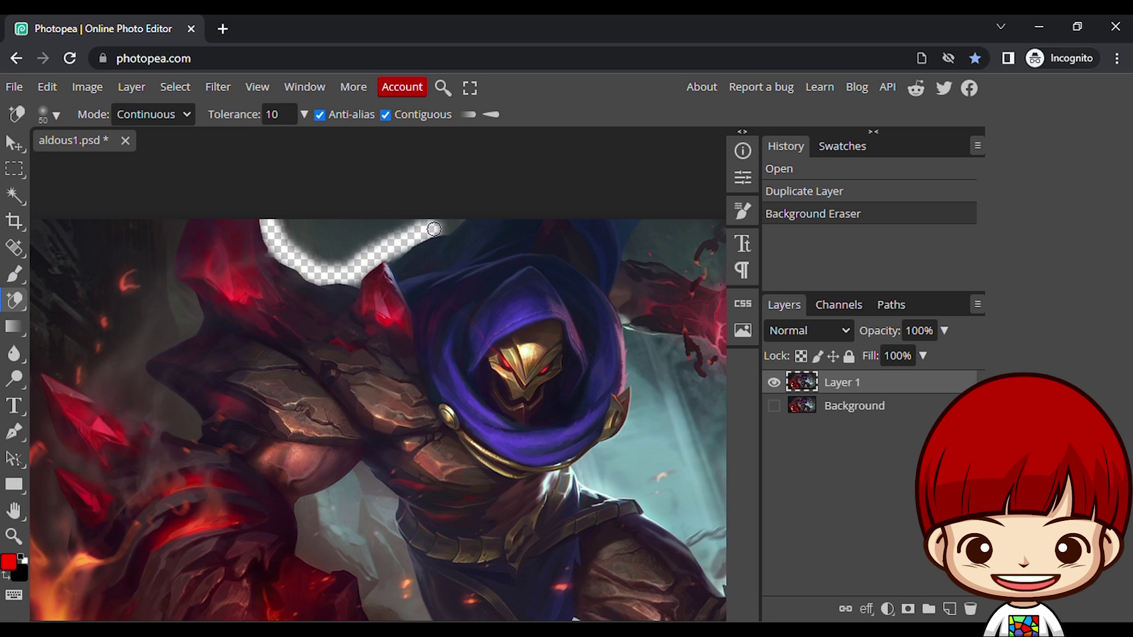
{"action": "mouse_move", "coordinate": [454, 212]}
{"action": "left_mouse_down"}
{"action": "mouse_move", "coordinate": [320, 251]}
{"action": "mouse_move", "coordinate": [287, 213]}
{"action": "mouse_move", "coordinate": [311, 244]}
{"action": "mouse_move", "coordinate": [347, 256]}
{"action": "mouse_move", "coordinate": [367, 236]}
{"action": "mouse_move", "coordinate": [283, 228]}
{"action": "mouse_move", "coordinate": [295, 239]}
{"action": "mouse_move", "coordinate": [357, 229]}
{"action": "left_mouse_up"}
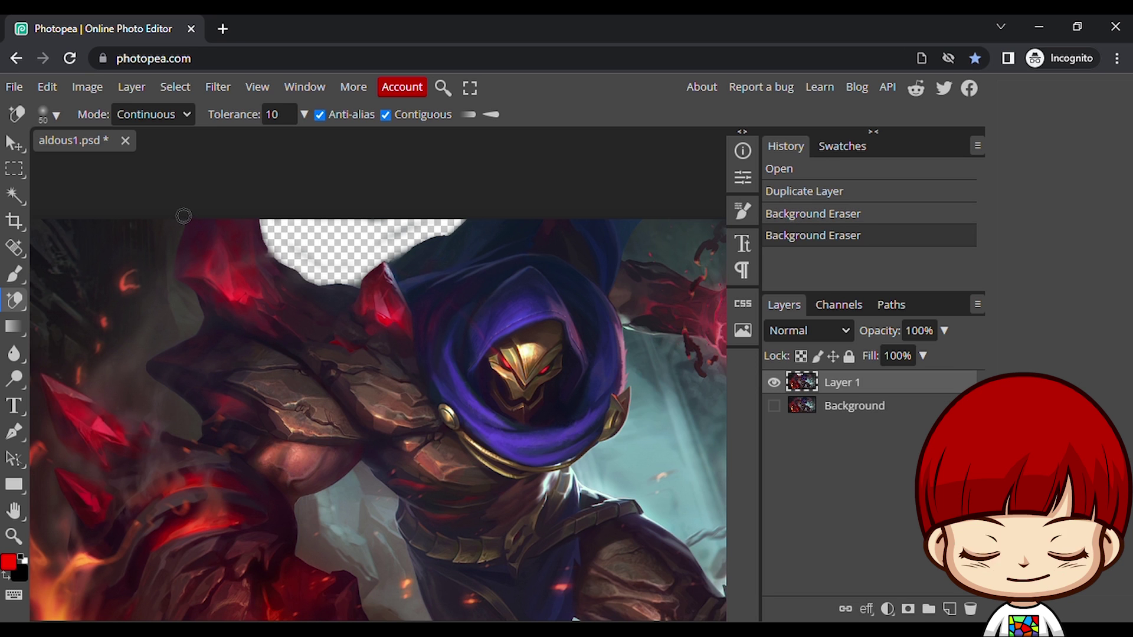
{"action": "mouse_move", "coordinate": [170, 221]}
{"action": "left_mouse_down"}
{"action": "mouse_move", "coordinate": [165, 275]}
{"action": "mouse_move", "coordinate": [184, 323]}
{"action": "left_mouse_up"}
{"action": "key", "text": "ctrl+z"}
Step: Erase the background beside the character's shoulder armour, working around its outline and redoing any stroke that goes wrong
{"action": "scroll", "coordinate": [184, 323], "scroll_direction": "up", "scroll_amount": 2}
{"action": "mouse_move", "coordinate": [286, 298]}
{"action": "left_mouse_down"}
{"action": "mouse_move", "coordinate": [187, 405]}
{"action": "mouse_move", "coordinate": [89, 392]}
{"action": "left_mouse_up"}
{"action": "left_click_drag", "start_coordinate": [53, 372], "coordinate": [295, 383]}
{"action": "mouse_move", "coordinate": [366, 390]}
{"action": "left_mouse_down"}
{"action": "mouse_move", "coordinate": [402, 280]}
{"action": "mouse_move", "coordinate": [218, 413]}
{"action": "mouse_move", "coordinate": [162, 375]}
{"action": "left_mouse_up"}
{"action": "left_click_drag", "start_coordinate": [256, 321], "coordinate": [203, 271]}
{"action": "left_click_drag", "start_coordinate": [216, 413], "coordinate": [250, 505]}
{"action": "key", "text": "ctrl+z"}
{"action": "mouse_move", "coordinate": [250, 505]}
{"action": "left_mouse_down"}
{"action": "mouse_move", "coordinate": [250, 338]}
{"action": "mouse_move", "coordinate": [260, 377]}
{"action": "mouse_move", "coordinate": [336, 424]}
{"action": "left_mouse_up"}
{"action": "left_click_drag", "start_coordinate": [289, 425], "coordinate": [227, 429]}
{"action": "left_click_drag", "start_coordinate": [236, 369], "coordinate": [174, 491]}
Step: Erase the background around the red crystals above the flaming fist
{"action": "scroll", "coordinate": [189, 414], "scroll_direction": "down", "scroll_amount": 2}
{"action": "left_click_drag", "start_coordinate": [200, 278], "coordinate": [242, 380]}
{"action": "left_click", "coordinate": [254, 297]}
{"action": "scroll", "coordinate": [254, 297], "scroll_direction": "down", "scroll_amount": 2}
{"action": "left_click_drag", "start_coordinate": [257, 298], "coordinate": [271, 366]}
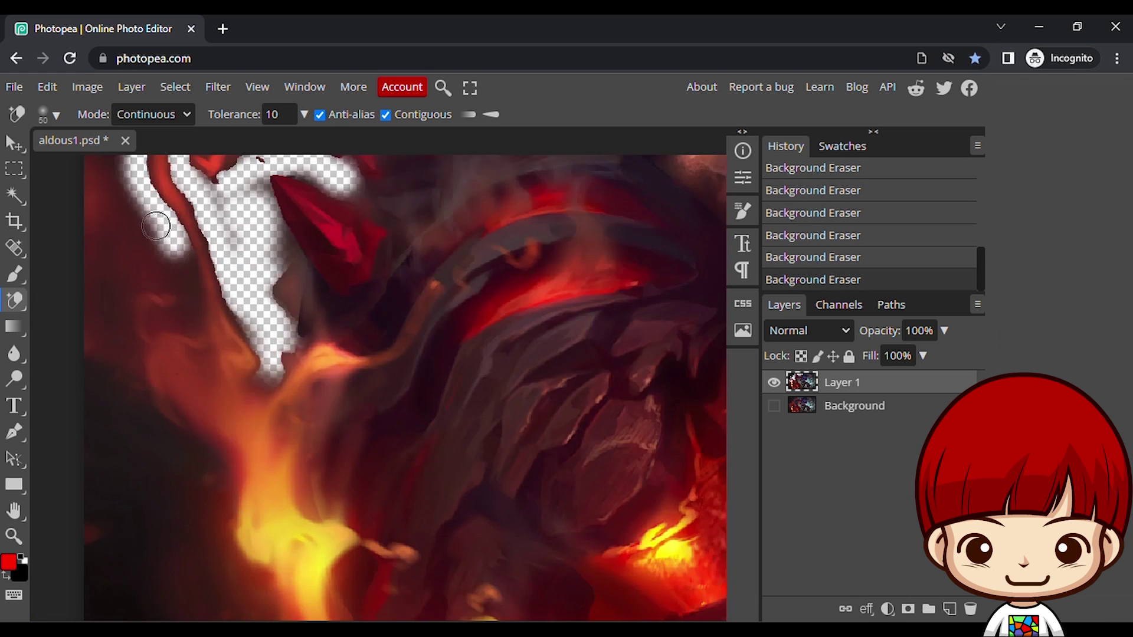
Step: Enlarge the eraser brush to 100 px and clear the background along the image edge beside the flames
{"action": "scroll", "coordinate": [260, 330], "scroll_direction": "down", "scroll_amount": 3}
{"action": "mouse_move", "coordinate": [103, 204]}
{"action": "left_mouse_down"}
{"action": "mouse_move", "coordinate": [204, 292]}
{"action": "mouse_move", "coordinate": [106, 448]}
{"action": "mouse_move", "coordinate": [259, 484]}
{"action": "left_mouse_up"}
{"action": "key", "text": "bracketright"}
{"action": "key", "text": "bracketright"}
{"action": "key", "text": "bracketright"}
{"action": "key", "text": "bracketright"}
{"action": "scroll", "coordinate": [271, 341], "scroll_direction": "down", "scroll_amount": 3}
{"action": "left_click_drag", "start_coordinate": [271, 342], "coordinate": [215, 443]}
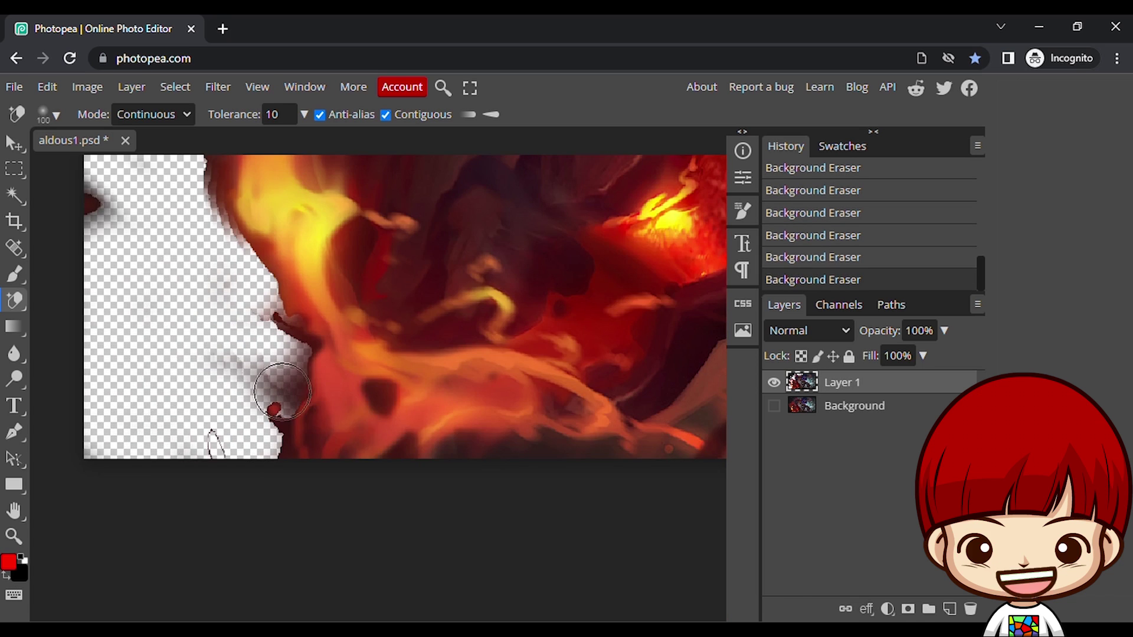
{"action": "scroll", "coordinate": [381, 355], "scroll_direction": "down", "scroll_amount": 4}
{"action": "scroll", "coordinate": [271, 195], "scroll_direction": "up", "scroll_amount": 4}
{"action": "key", "text": "bracketright"}
{"action": "key", "text": "bracketright"}
{"action": "key", "text": "bracketright"}
{"action": "mouse_move", "coordinate": [353, 261]}
{"action": "left_mouse_down"}
{"action": "mouse_move", "coordinate": [277, 271]}
{"action": "mouse_move", "coordinate": [318, 449]}
{"action": "left_mouse_up"}
{"action": "scroll", "coordinate": [331, 413], "scroll_direction": "down", "scroll_amount": 3}
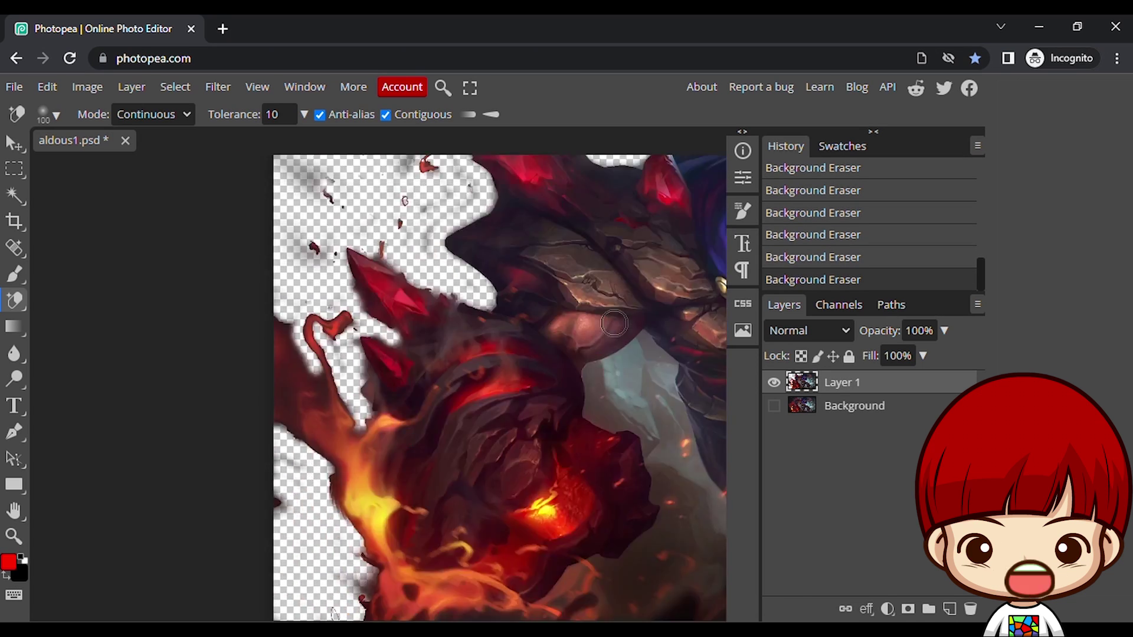
Step: Reduce the eraser brush to 80 px and clear the background around the clenched, outstretched fist
{"action": "scroll", "coordinate": [354, 307], "scroll_direction": "down", "scroll_amount": 4}
{"action": "scroll", "coordinate": [449, 219], "scroll_direction": "up", "scroll_amount": 5}
{"action": "key", "text": "bracketleft"}
{"action": "key", "text": "bracketleft"}
{"action": "key", "text": "bracketleft"}
{"action": "key", "text": "bracketleft"}
{"action": "mouse_move", "coordinate": [401, 233]}
{"action": "left_mouse_down"}
{"action": "mouse_move", "coordinate": [440, 209]}
{"action": "mouse_move", "coordinate": [455, 251]}
{"action": "left_mouse_up"}
{"action": "mouse_move", "coordinate": [546, 206]}
{"action": "left_mouse_down"}
{"action": "mouse_move", "coordinate": [521, 244]}
{"action": "mouse_move", "coordinate": [613, 227]}
{"action": "left_mouse_up"}
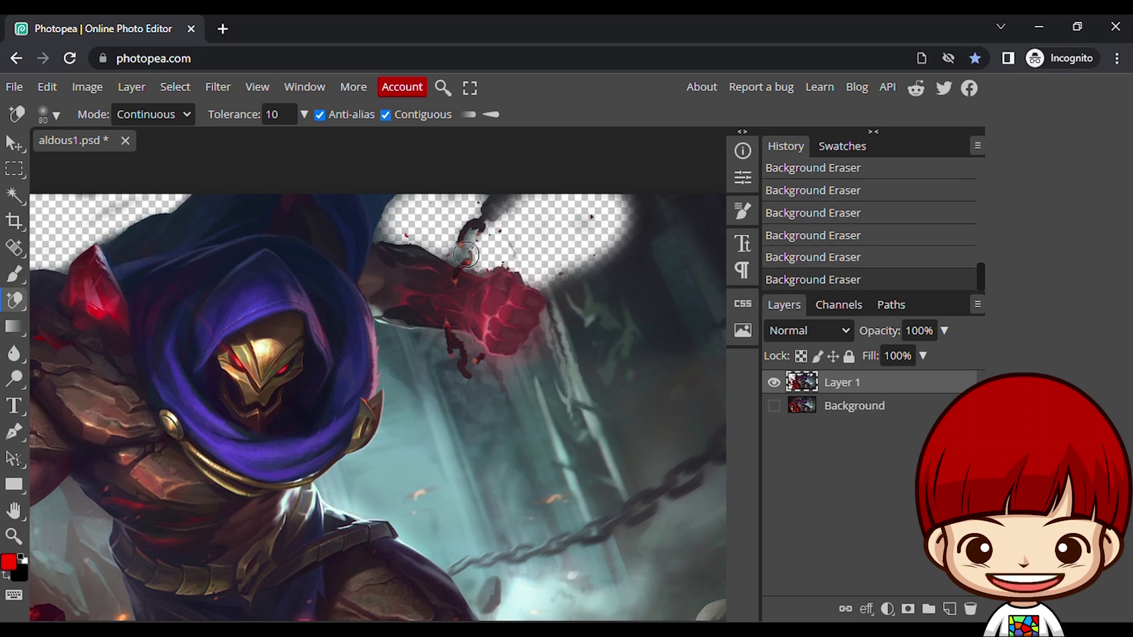
{"action": "left_click", "coordinate": [457, 252]}
{"action": "mouse_move", "coordinate": [557, 296]}
{"action": "left_mouse_down"}
{"action": "mouse_move", "coordinate": [489, 367]}
{"action": "mouse_move", "coordinate": [431, 331]}
{"action": "mouse_move", "coordinate": [195, 295]}
{"action": "mouse_move", "coordinate": [219, 467]}
{"action": "mouse_move", "coordinate": [326, 388]}
{"action": "mouse_move", "coordinate": [582, 416]}
{"action": "left_mouse_up"}
Step: Shrink the eraser brush further and clean up the background close to the outstretched fist and its broken chain
{"action": "scroll", "coordinate": [474, 351], "scroll_direction": "up", "scroll_amount": 3}
{"action": "key", "text": "bracketleft"}
{"action": "key", "text": "bracketleft"}
{"action": "key", "text": "bracketleft"}
{"action": "key", "text": "bracketleft"}
{"action": "key", "text": "bracketleft"}
{"action": "scroll", "coordinate": [681, 279], "scroll_direction": "down", "scroll_amount": 3}
{"action": "left_click_drag", "start_coordinate": [658, 210], "coordinate": [604, 180]}
{"action": "key", "text": "bracketleft"}
Step: Erase the background along the hood, waist and bent thigh with a 50 px brush
{"action": "scroll", "coordinate": [467, 328], "scroll_direction": "down", "scroll_amount": 3}
{"action": "key", "text": "bracketright"}
{"action": "key", "text": "bracketright"}
{"action": "key", "text": "bracketright"}
{"action": "mouse_move", "coordinate": [440, 221]}
{"action": "left_mouse_down"}
{"action": "mouse_move", "coordinate": [425, 270]}
{"action": "mouse_move", "coordinate": [473, 458]}
{"action": "mouse_move", "coordinate": [508, 483]}
{"action": "left_mouse_up"}
{"action": "scroll", "coordinate": [507, 483], "scroll_direction": "down", "scroll_amount": 3}
{"action": "mouse_move", "coordinate": [596, 344]}
{"action": "left_mouse_down"}
{"action": "mouse_move", "coordinate": [554, 360]}
{"action": "mouse_move", "coordinate": [643, 482]}
{"action": "left_mouse_up"}
{"action": "scroll", "coordinate": [643, 481], "scroll_direction": "down", "scroll_amount": 4}
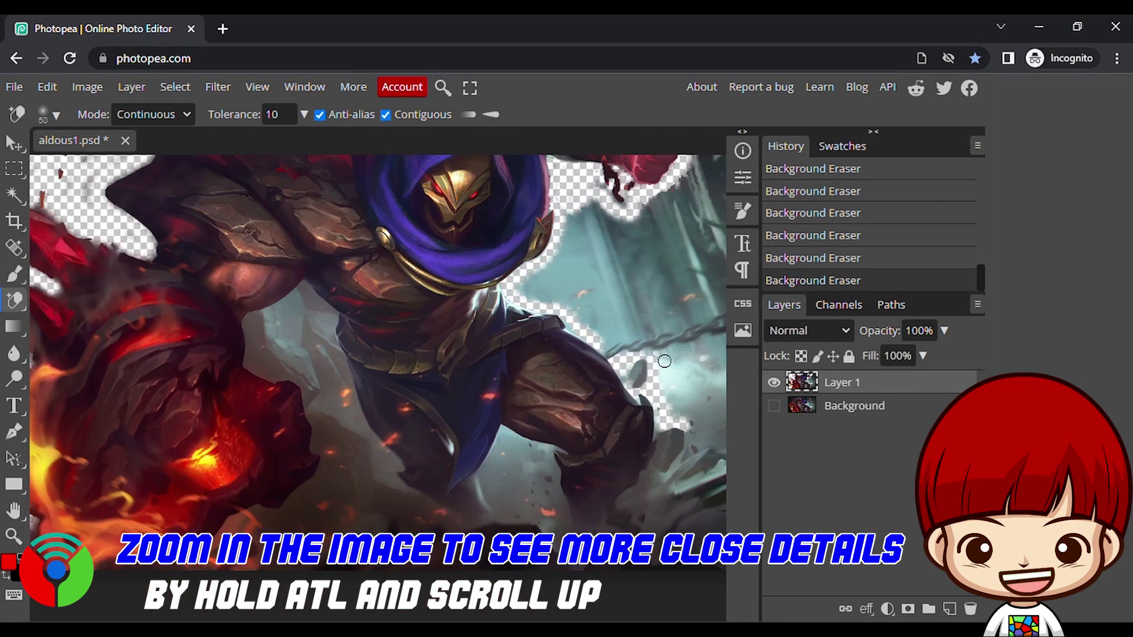
Step: Enlarge the eraser brush considerably and clear the wide teal background area beside the character
{"action": "scroll", "coordinate": [663, 362], "scroll_direction": "up", "scroll_amount": 1}
{"action": "key", "text": "bracketright"}
{"action": "key", "text": "bracketright"}
{"action": "key", "text": "bracketright"}
{"action": "key", "text": "bracketright"}
{"action": "key", "text": "bracketright"}
{"action": "key", "text": "bracketright"}
{"action": "key", "text": "bracketright"}
{"action": "key", "text": "bracketright"}
{"action": "key", "text": "bracketright"}
{"action": "key", "text": "bracketright"}
{"action": "key", "text": "bracketright"}
{"action": "key", "text": "bracketright"}
{"action": "key", "text": "bracketright"}
{"action": "key", "text": "bracketright"}
{"action": "mouse_move", "coordinate": [505, 194]}
{"action": "left_mouse_down"}
{"action": "mouse_move", "coordinate": [535, 272]}
{"action": "mouse_move", "coordinate": [446, 327]}
{"action": "mouse_move", "coordinate": [482, 252]}
{"action": "mouse_move", "coordinate": [447, 320]}
{"action": "mouse_move", "coordinate": [336, 361]}
{"action": "mouse_move", "coordinate": [377, 376]}
{"action": "mouse_move", "coordinate": [350, 312]}
{"action": "mouse_move", "coordinate": [500, 358]}
{"action": "mouse_move", "coordinate": [419, 436]}
{"action": "left_mouse_up"}
Step: Reduce the eraser brush in stages and clear the background remaining close to the character's body
{"action": "key", "text": "bracketleft"}
{"action": "key", "text": "bracketleft"}
{"action": "key", "text": "bracketleft"}
{"action": "key", "text": "bracketleft"}
{"action": "key", "text": "bracketleft"}
{"action": "key", "text": "bracketleft"}
{"action": "key", "text": "bracketleft"}
{"action": "scroll", "coordinate": [418, 436], "scroll_direction": "down", "scroll_amount": 2}
{"action": "mouse_move", "coordinate": [475, 280]}
{"action": "left_mouse_down"}
{"action": "mouse_move", "coordinate": [549, 374]}
{"action": "mouse_move", "coordinate": [461, 323]}
{"action": "left_mouse_up"}
{"action": "key", "text": "bracketleft"}
{"action": "key", "text": "bracketleft"}
{"action": "scroll", "coordinate": [456, 188], "scroll_direction": "down", "scroll_amount": 2}
{"action": "scroll", "coordinate": [368, 454], "scroll_direction": "up", "scroll_amount": 3}
{"action": "scroll", "coordinate": [368, 454], "scroll_direction": "down", "scroll_amount": 1}
{"action": "key", "text": "bracketleft"}
{"action": "key", "text": "bracketleft"}
{"action": "mouse_move", "coordinate": [378, 366]}
{"action": "left_mouse_down"}
{"action": "mouse_move", "coordinate": [301, 407]}
{"action": "mouse_move", "coordinate": [316, 425]}
{"action": "left_mouse_up"}
Step: Erase the remaining background around the legs and above the rocks, finishing with a 40 px brush
{"action": "scroll", "coordinate": [331, 425], "scroll_direction": "down", "scroll_amount": 2}
{"action": "mouse_move", "coordinate": [413, 298]}
{"action": "left_mouse_down"}
{"action": "mouse_move", "coordinate": [465, 413]}
{"action": "mouse_move", "coordinate": [585, 563]}
{"action": "left_mouse_up"}
{"action": "scroll", "coordinate": [472, 413], "scroll_direction": "down", "scroll_amount": 2}
{"action": "mouse_move", "coordinate": [399, 234]}
{"action": "left_mouse_down"}
{"action": "mouse_move", "coordinate": [266, 466]}
{"action": "mouse_move", "coordinate": [328, 490]}
{"action": "mouse_move", "coordinate": [520, 431]}
{"action": "mouse_move", "coordinate": [377, 490]}
{"action": "left_mouse_up"}
{"action": "scroll", "coordinate": [692, 303], "scroll_direction": "down", "scroll_amount": 2}
{"action": "left_click_drag", "start_coordinate": [692, 303], "coordinate": [458, 401]}
{"action": "mouse_move", "coordinate": [459, 354]}
{"action": "left_mouse_down"}
{"action": "mouse_move", "coordinate": [531, 316]}
{"action": "mouse_move", "coordinate": [449, 419]}
{"action": "mouse_move", "coordinate": [518, 316]}
{"action": "left_mouse_up"}
{"action": "scroll", "coordinate": [640, 303], "scroll_direction": "down", "scroll_amount": 2}
{"action": "scroll", "coordinate": [640, 303], "scroll_direction": "up", "scroll_amount": 2}
{"action": "key", "text": "bracketleft"}
{"action": "key", "text": "bracketleft"}
{"action": "key", "text": "bracketleft"}
{"action": "left_click_drag", "start_coordinate": [441, 423], "coordinate": [515, 401]}
{"action": "scroll", "coordinate": [551, 386], "scroll_direction": "down", "scroll_amount": 14}
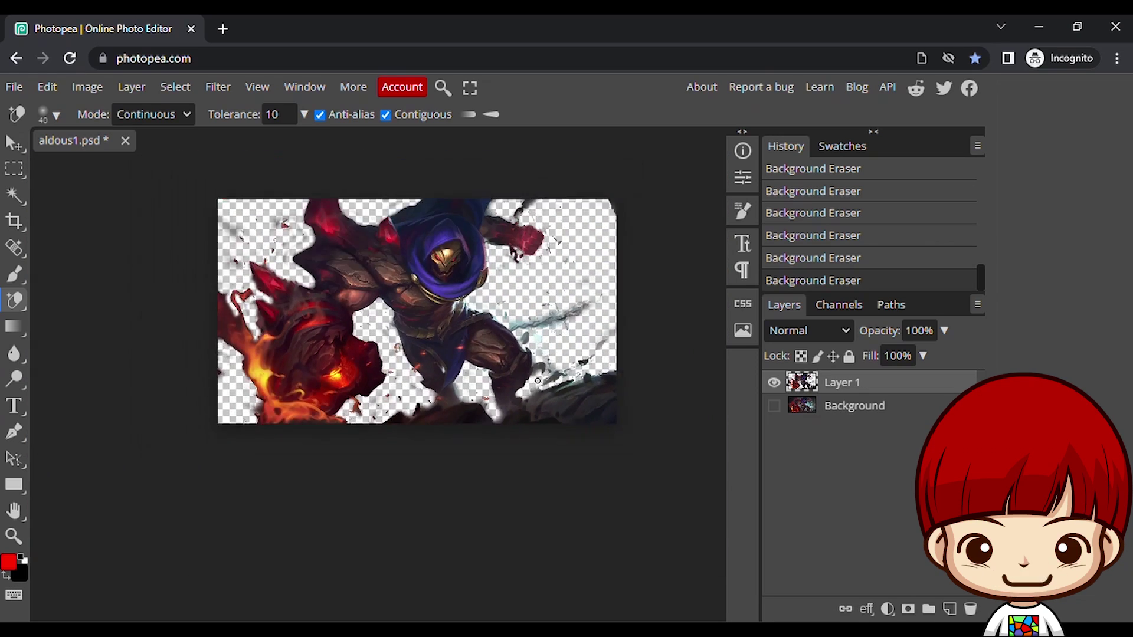
Step: Switch to the regular Eraser Tool and set its brush size to 91 px
{"action": "scroll", "coordinate": [588, 323], "scroll_direction": "up", "scroll_amount": 4}
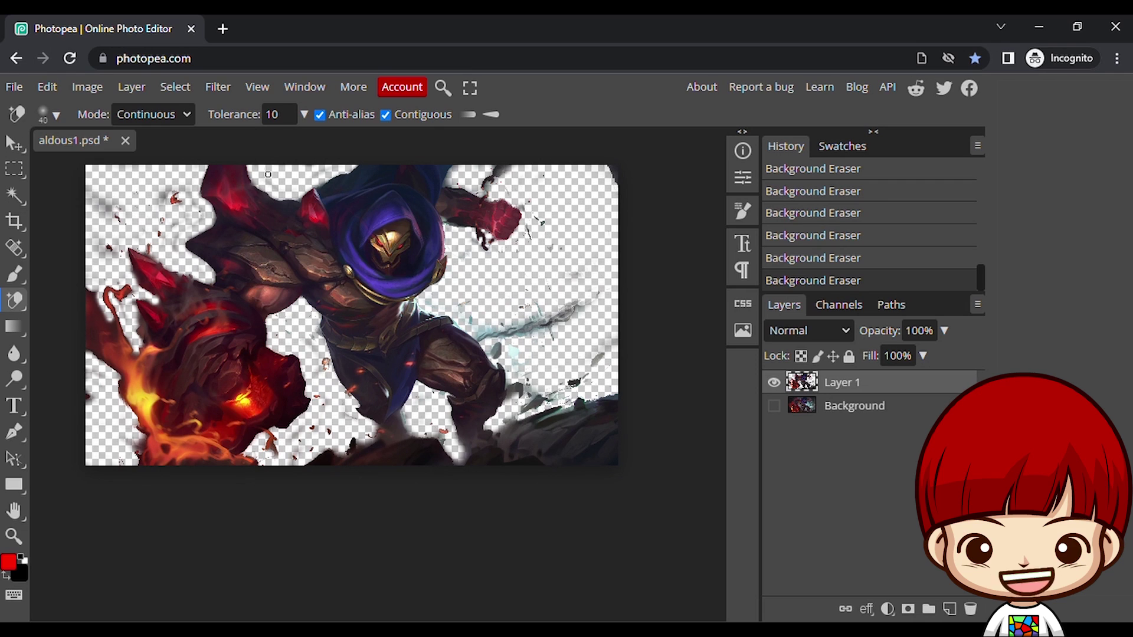
{"action": "right_click", "coordinate": [26, 302]}
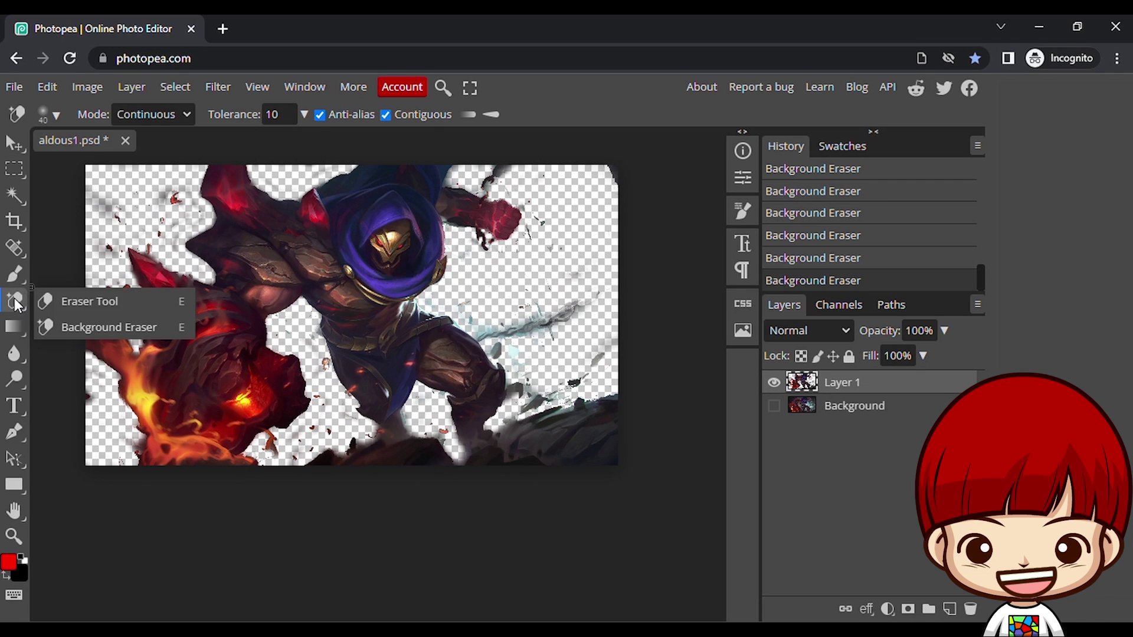
{"action": "left_click", "coordinate": [70, 302]}
{"action": "right_click", "coordinate": [533, 277]}
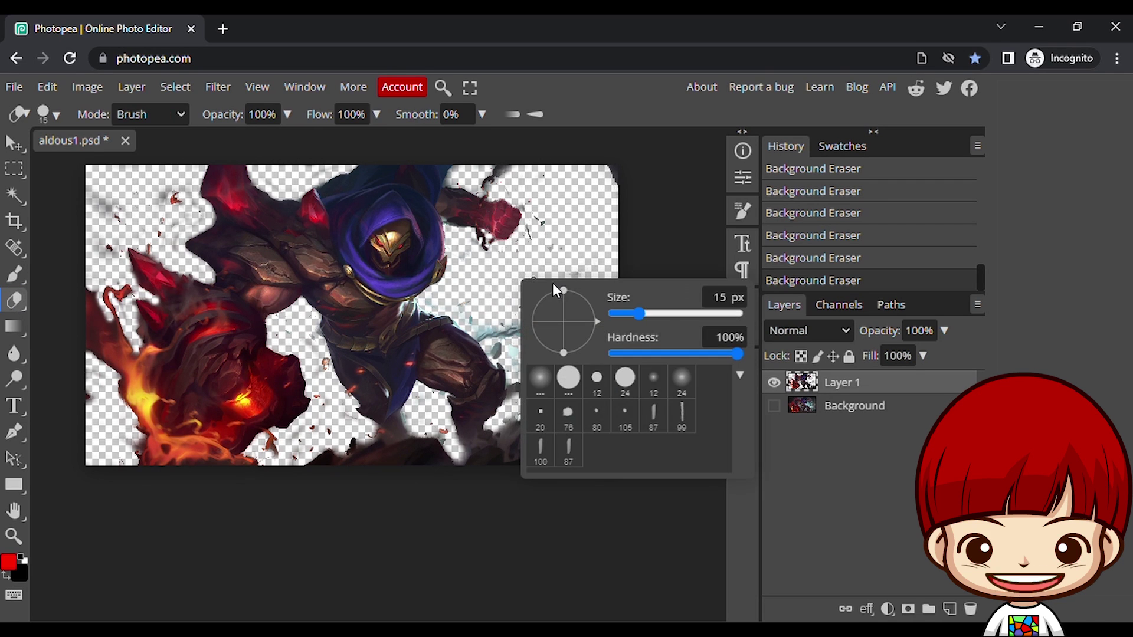
{"action": "left_click", "coordinate": [652, 314]}
{"action": "left_click_drag", "start_coordinate": [661, 316], "coordinate": [665, 317]}
Step: Erase leftover specks in the cleared areas around the character, undoing the last dab at the image edge
{"action": "left_click", "coordinate": [601, 261]}
{"action": "left_click", "coordinate": [603, 353]}
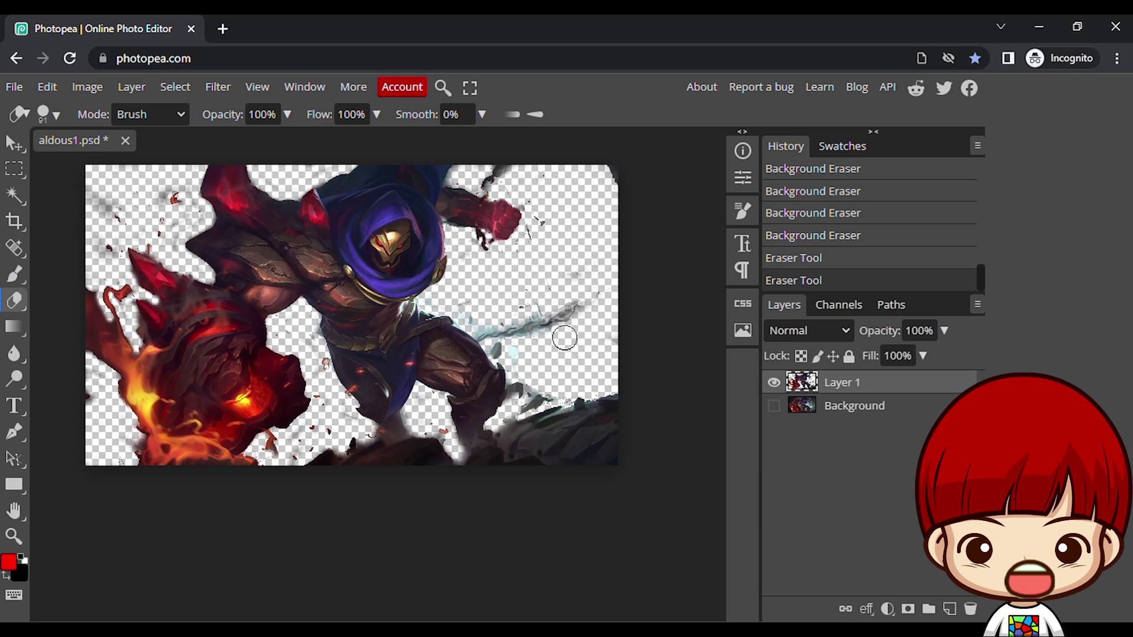
{"action": "left_click", "coordinate": [518, 283]}
{"action": "left_click", "coordinate": [537, 224]}
{"action": "left_click", "coordinate": [109, 206]}
{"action": "left_click", "coordinate": [82, 383]}
{"action": "key", "text": "ctrl+z"}
Step: Return to the Background Eraser and clean the residue around the floating rocks, the chain and the rocky ground
{"action": "scroll", "coordinate": [536, 400], "scroll_direction": "up", "scroll_amount": 3}
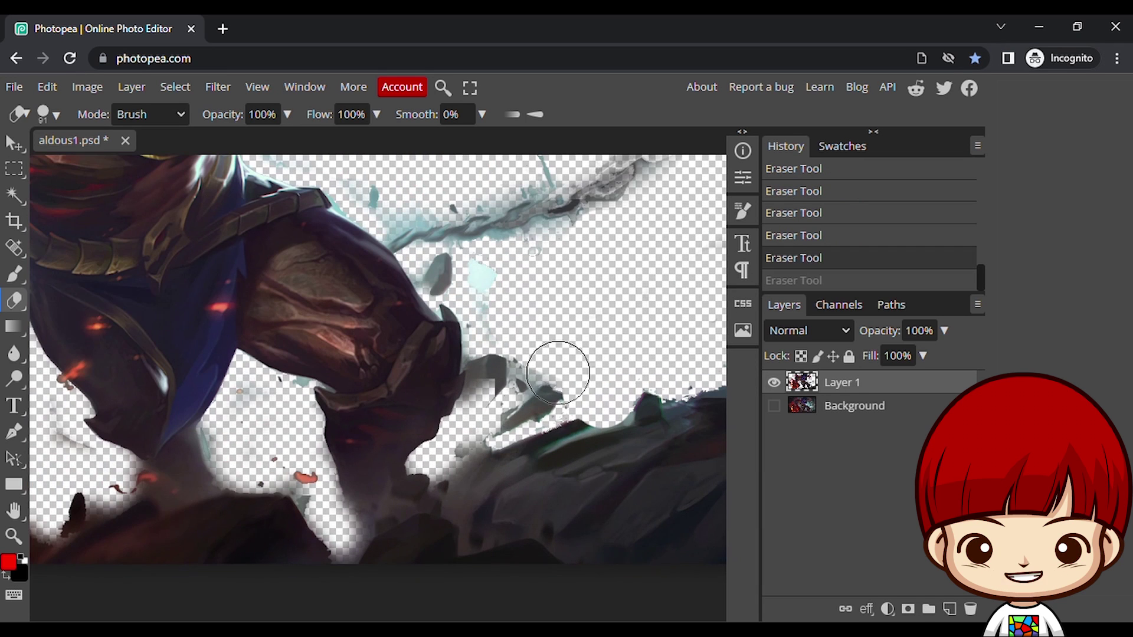
{"action": "right_click", "coordinate": [15, 300]}
{"action": "left_click", "coordinate": [88, 325]}
{"action": "left_click", "coordinate": [519, 374]}
{"action": "left_click_drag", "start_coordinate": [531, 245], "coordinate": [405, 222]}
{"action": "left_click", "coordinate": [372, 207]}
{"action": "left_click", "coordinate": [547, 173]}
{"action": "left_click_drag", "start_coordinate": [688, 399], "coordinate": [658, 401]}
{"action": "scroll", "coordinate": [634, 378], "scroll_direction": "down", "scroll_amount": 3}
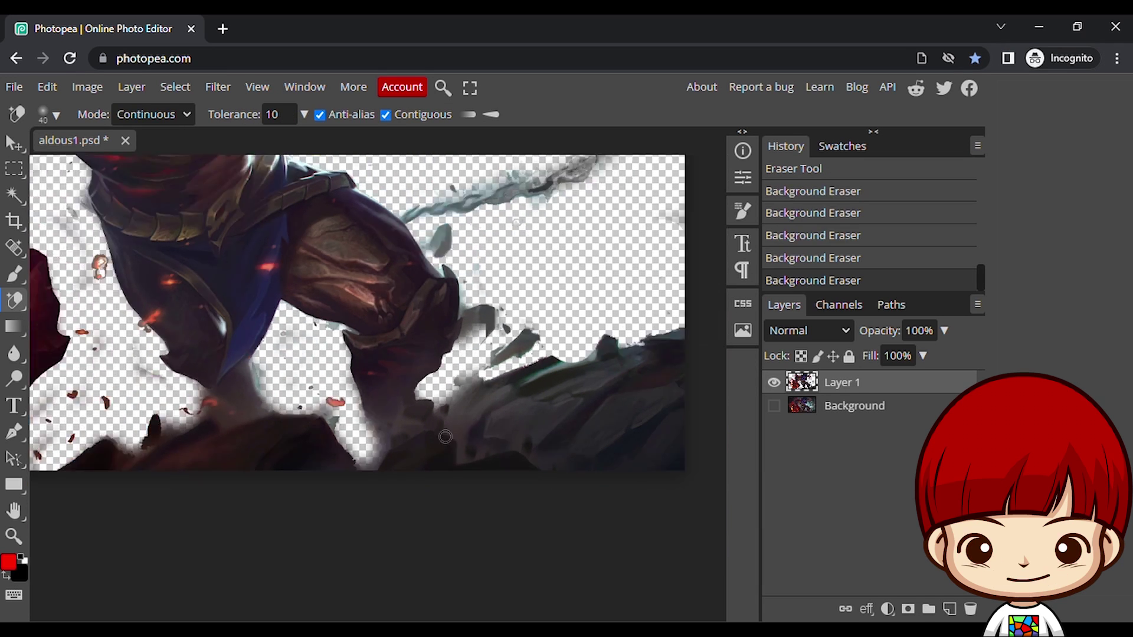
Step: Enlarge the Background Eraser brush to 200 px and clear the residue left in the open area beside the character
{"action": "right_click", "coordinate": [15, 300]}
{"action": "left_click", "coordinate": [52, 328]}
{"action": "key", "text": "bracketright"}
{"action": "key", "text": "bracketright"}
{"action": "key", "text": "bracketright"}
{"action": "key", "text": "bracketright"}
{"action": "key", "text": "bracketright"}
{"action": "key", "text": "bracketright"}
{"action": "left_click", "coordinate": [515, 202]}
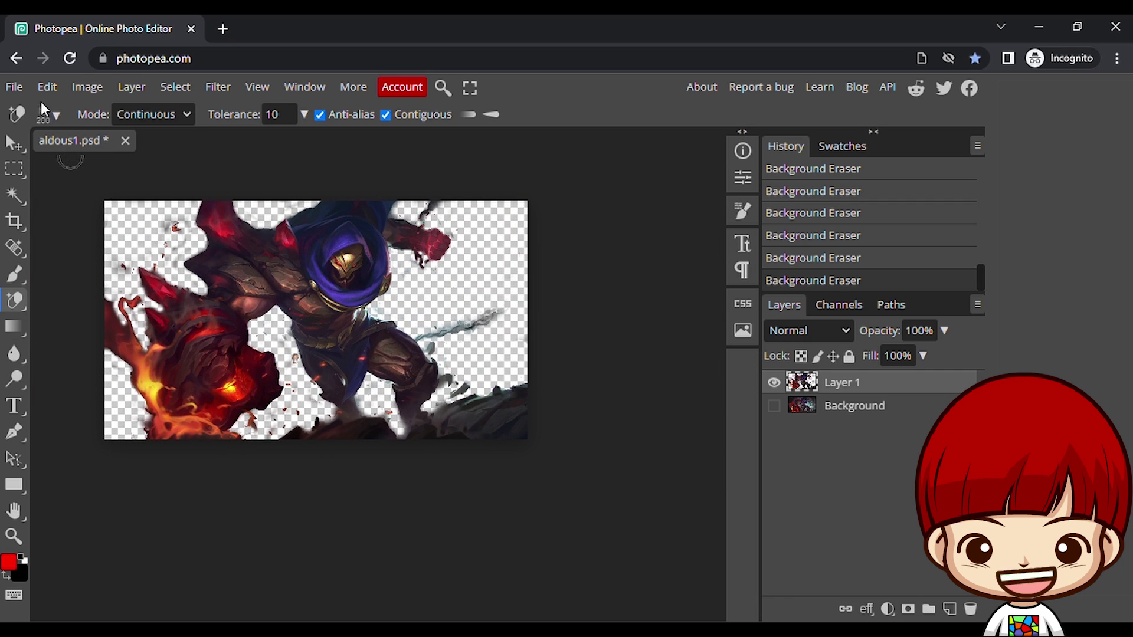
Step: Export the cutout as aldous1.png at 1920 × 1080 px and 100% quality, and close aldous1.psd without saving it
{"action": "left_click", "coordinate": [15, 93]}
{"action": "mouse_move", "coordinate": [88, 331]}
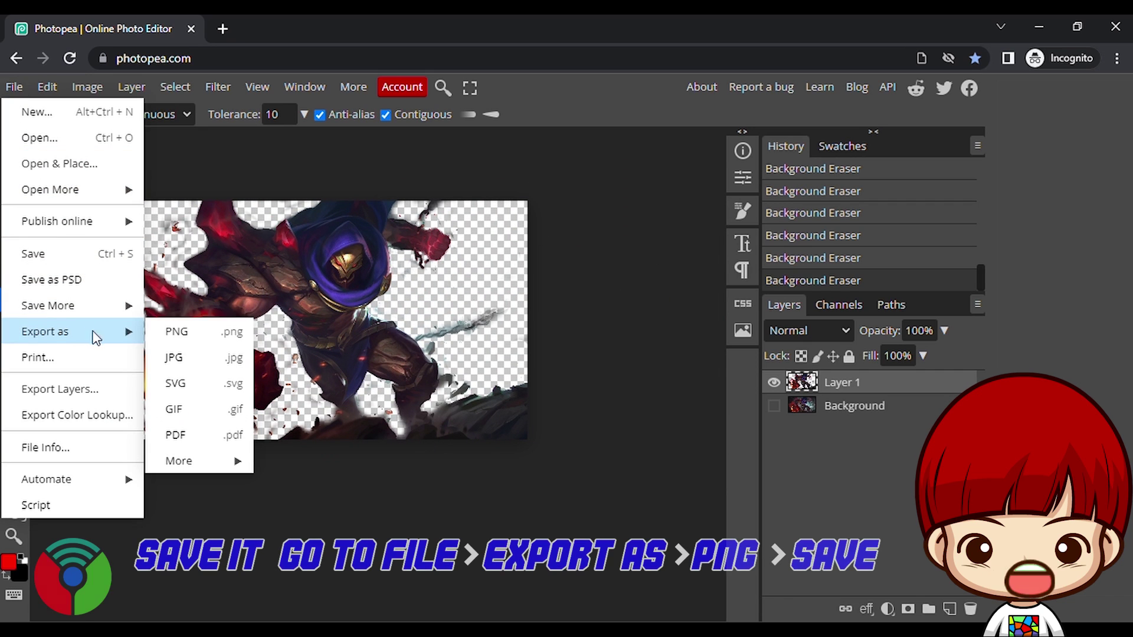
{"action": "left_click", "coordinate": [191, 337]}
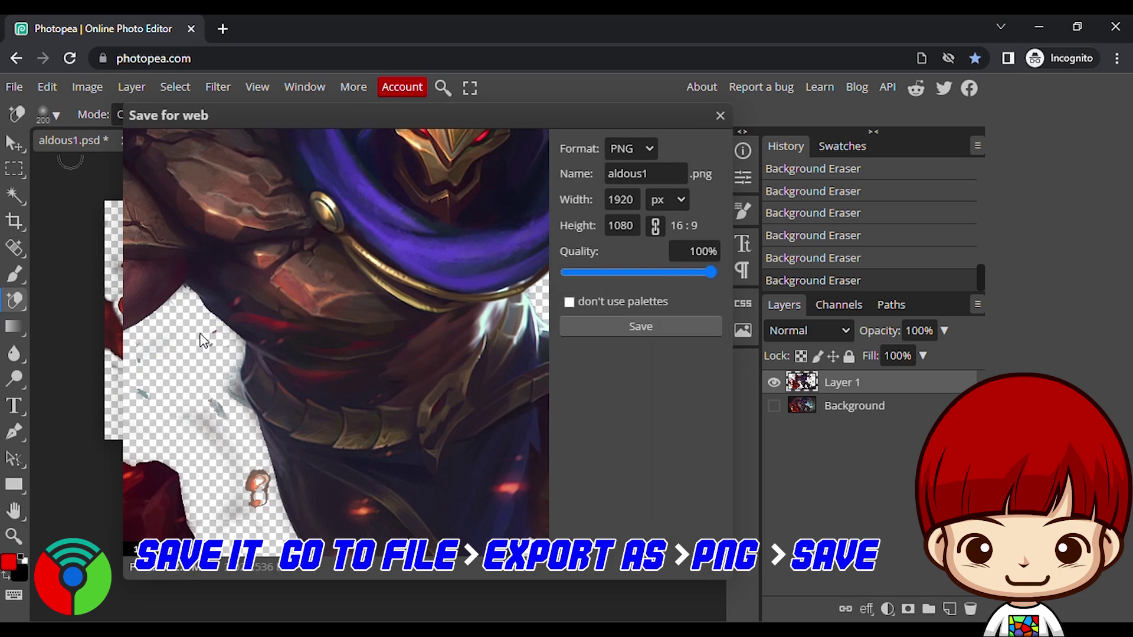
{"action": "left_click", "coordinate": [603, 328]}
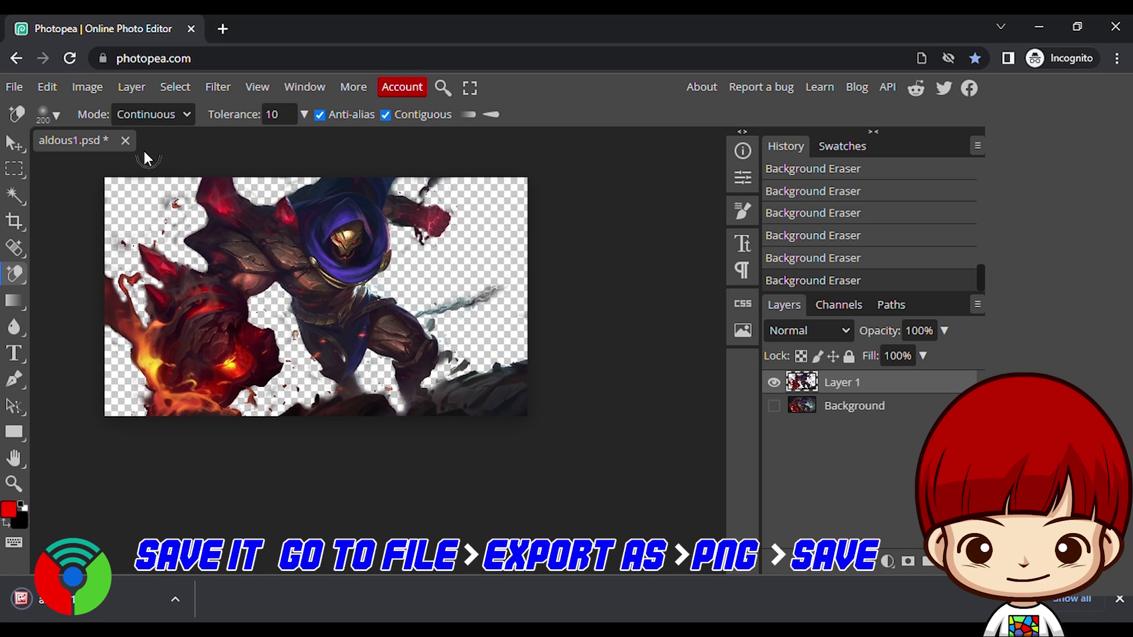
{"action": "left_click", "coordinate": [126, 142]}
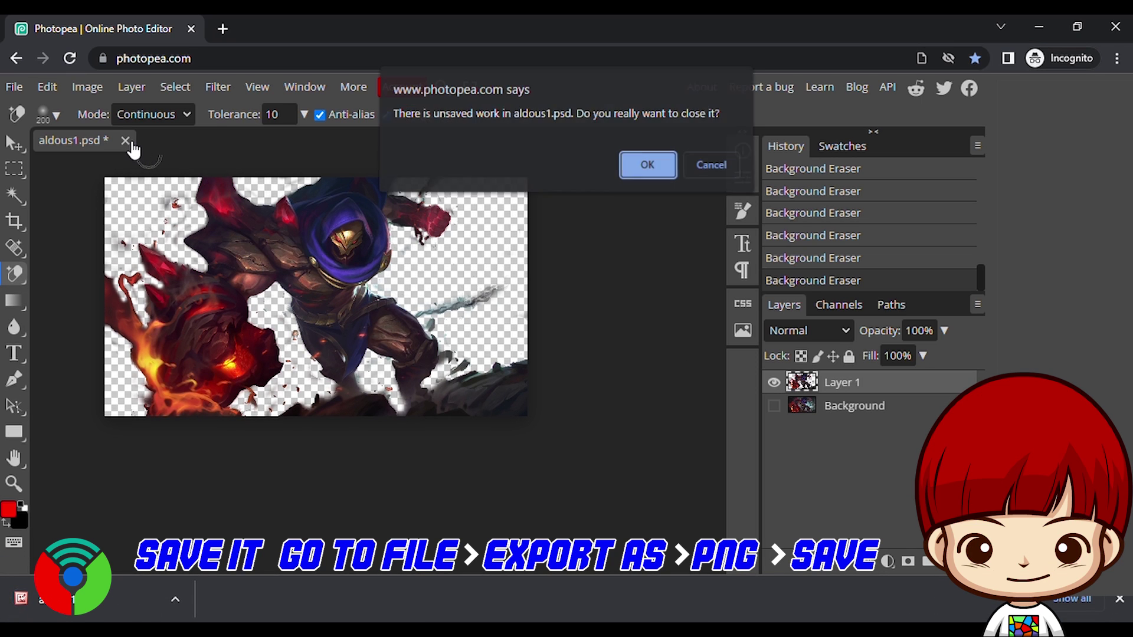
{"action": "left_click", "coordinate": [646, 167]}
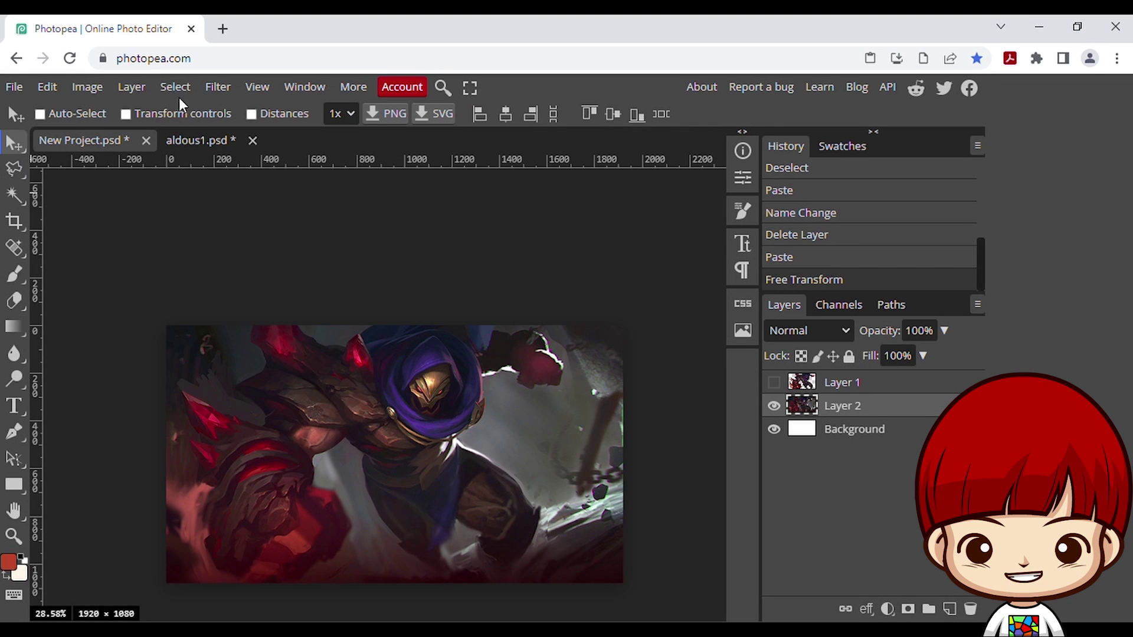
Step: Apply a strong Gaussian Blur to the artwork on Layer 2 until the character dissolves into soft color patches
{"action": "left_click", "coordinate": [176, 95]}
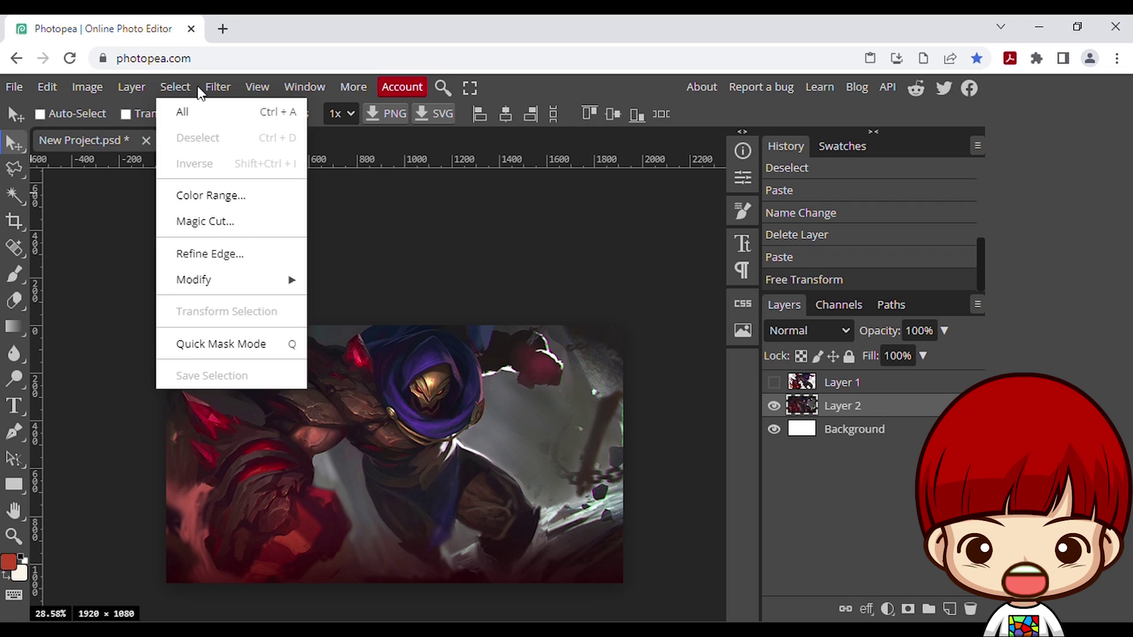
{"action": "mouse_move", "coordinate": [204, 86]}
{"action": "mouse_move", "coordinate": [284, 310]}
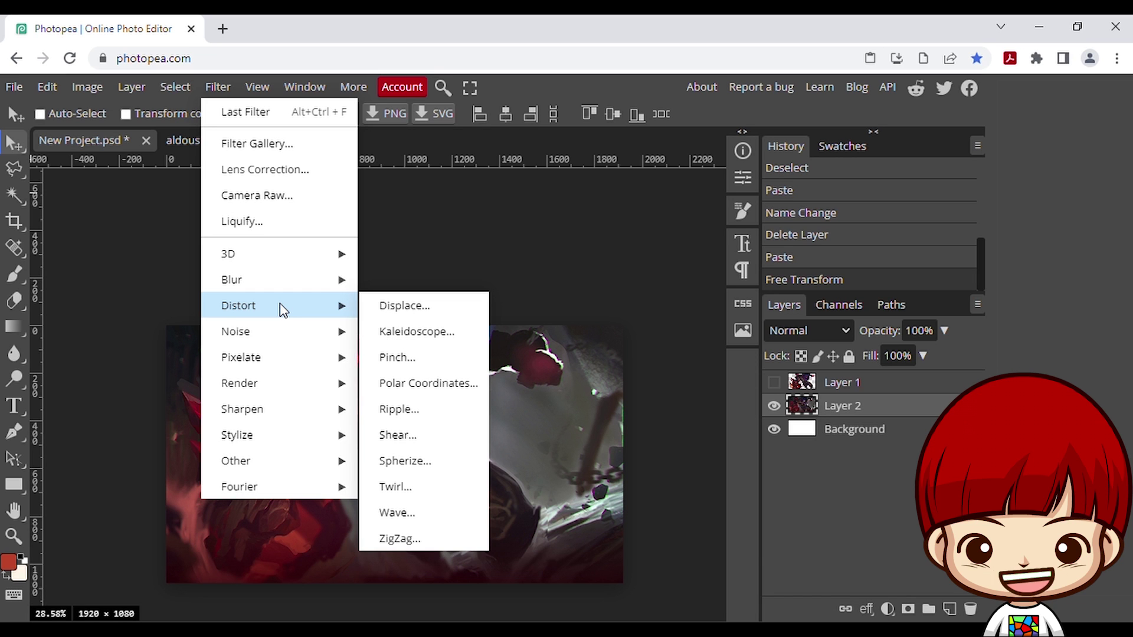
{"action": "mouse_move", "coordinate": [286, 282]}
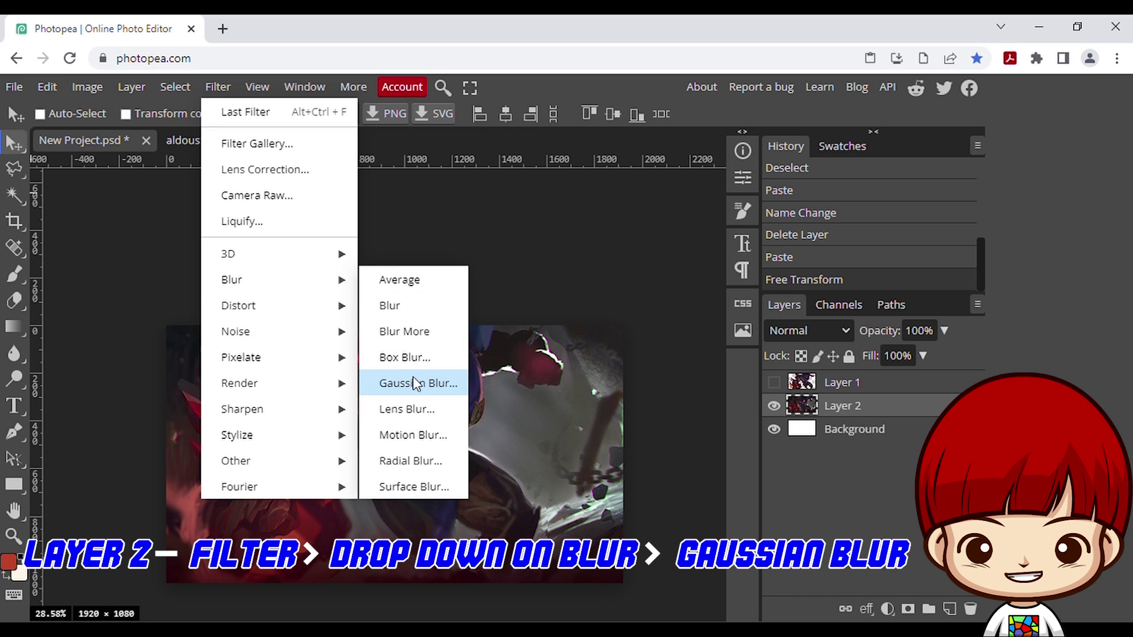
{"action": "left_click", "coordinate": [415, 384]}
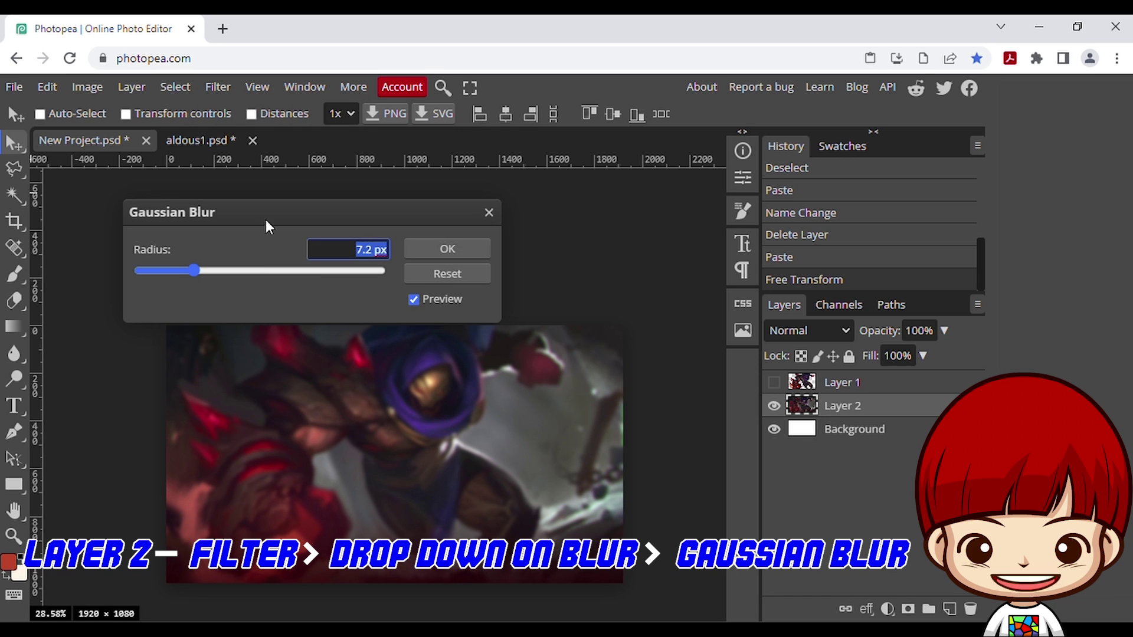
{"action": "left_click_drag", "start_coordinate": [268, 226], "coordinate": [411, 199]}
{"action": "left_click_drag", "start_coordinate": [338, 244], "coordinate": [417, 244]}
{"action": "left_click", "coordinate": [576, 223]}
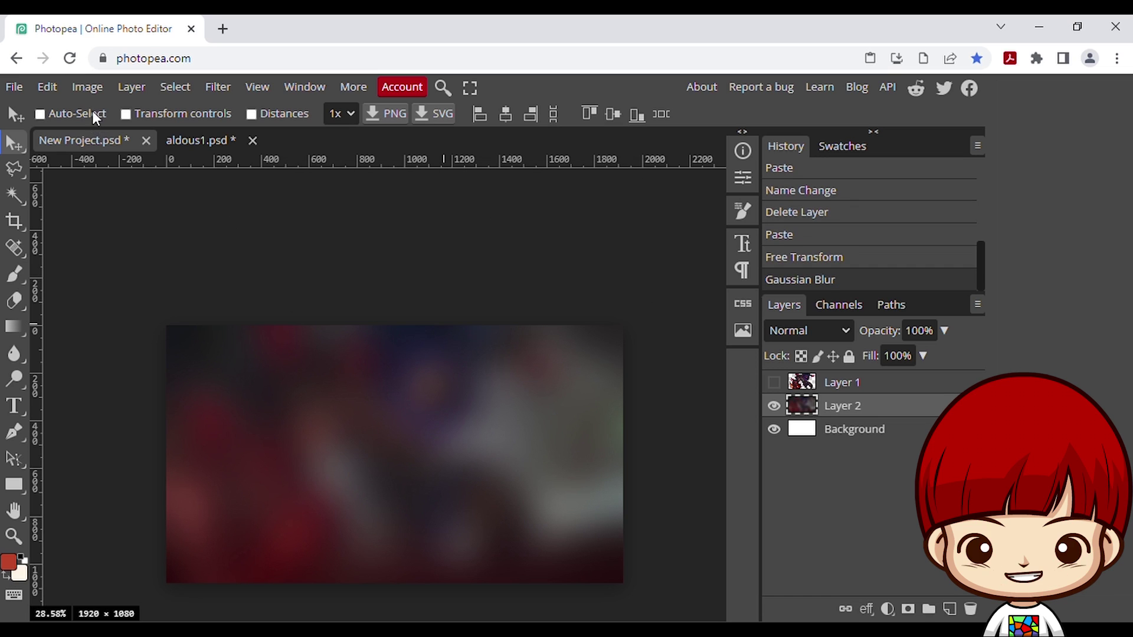
Step: Colorize the blurred Layer 2 with Hue/Saturation, setting Saturation to 65 and shifting the hue to green
{"action": "left_click", "coordinate": [87, 88]}
{"action": "mouse_move", "coordinate": [121, 153]}
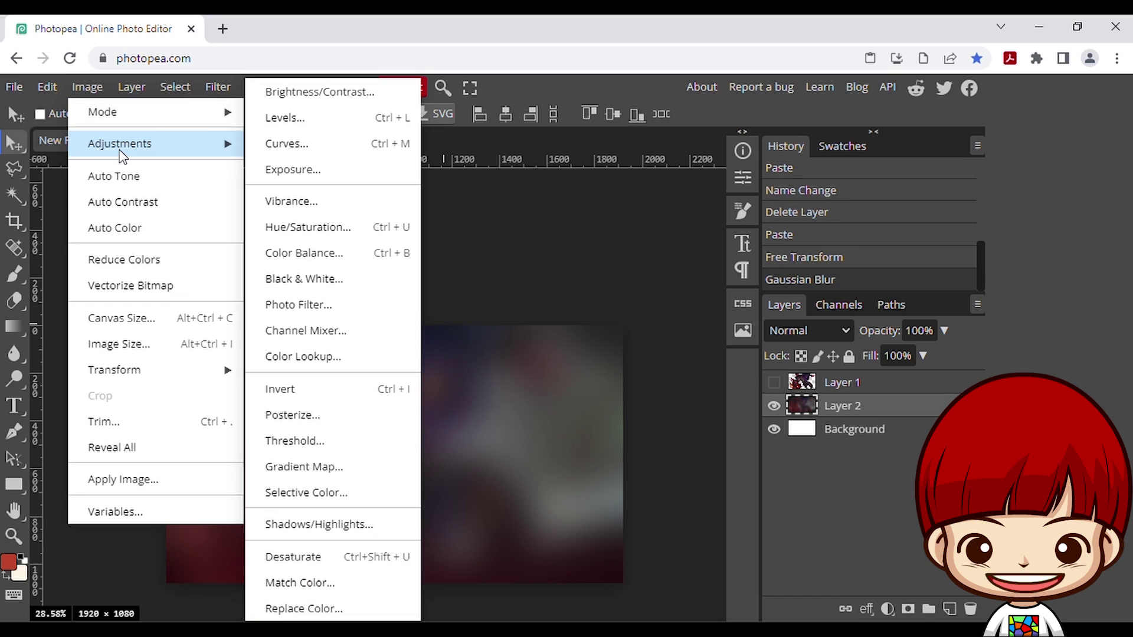
{"action": "left_click", "coordinate": [284, 226]}
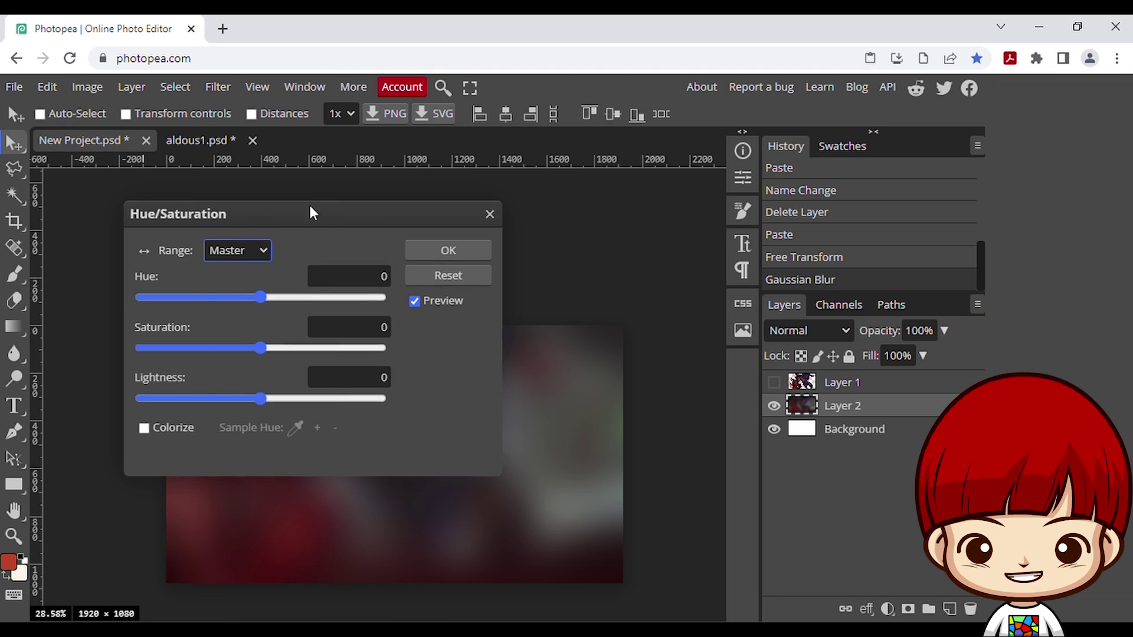
{"action": "left_click_drag", "start_coordinate": [311, 212], "coordinate": [645, 119]}
{"action": "left_click", "coordinate": [457, 362]}
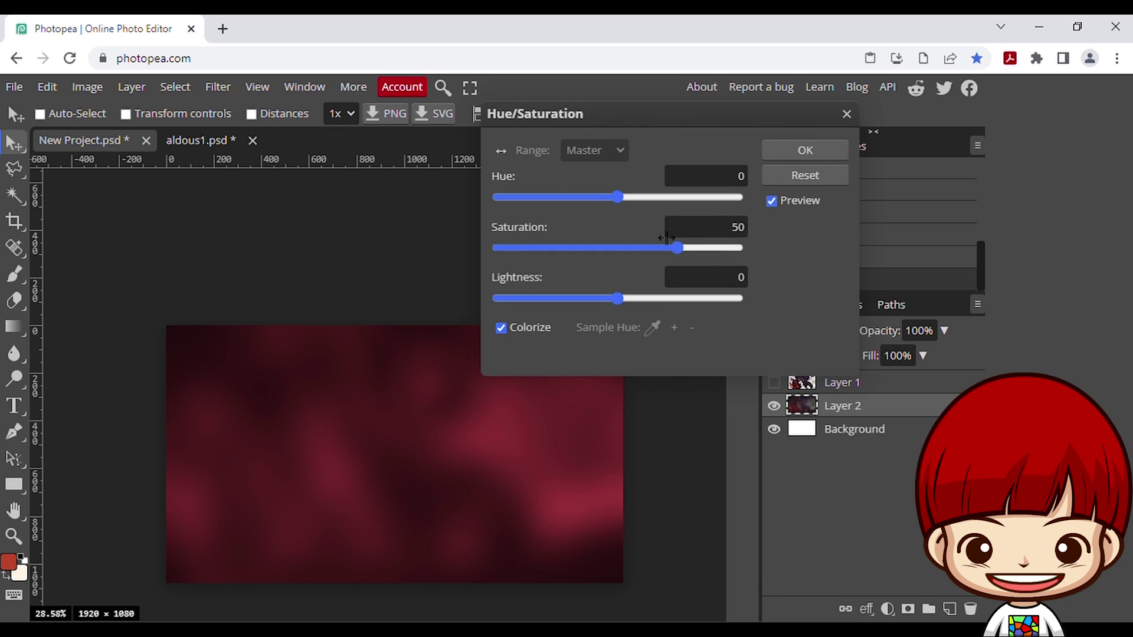
{"action": "left_click_drag", "start_coordinate": [680, 251], "coordinate": [698, 250]}
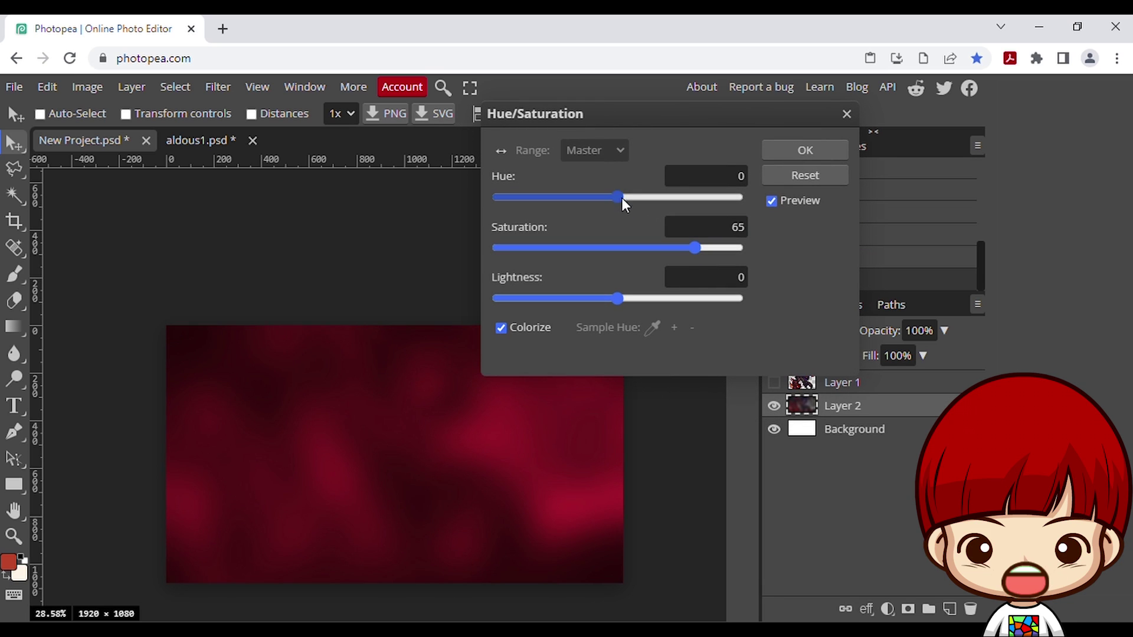
{"action": "left_click_drag", "start_coordinate": [622, 200], "coordinate": [705, 204]}
{"action": "left_click", "coordinate": [773, 150]}
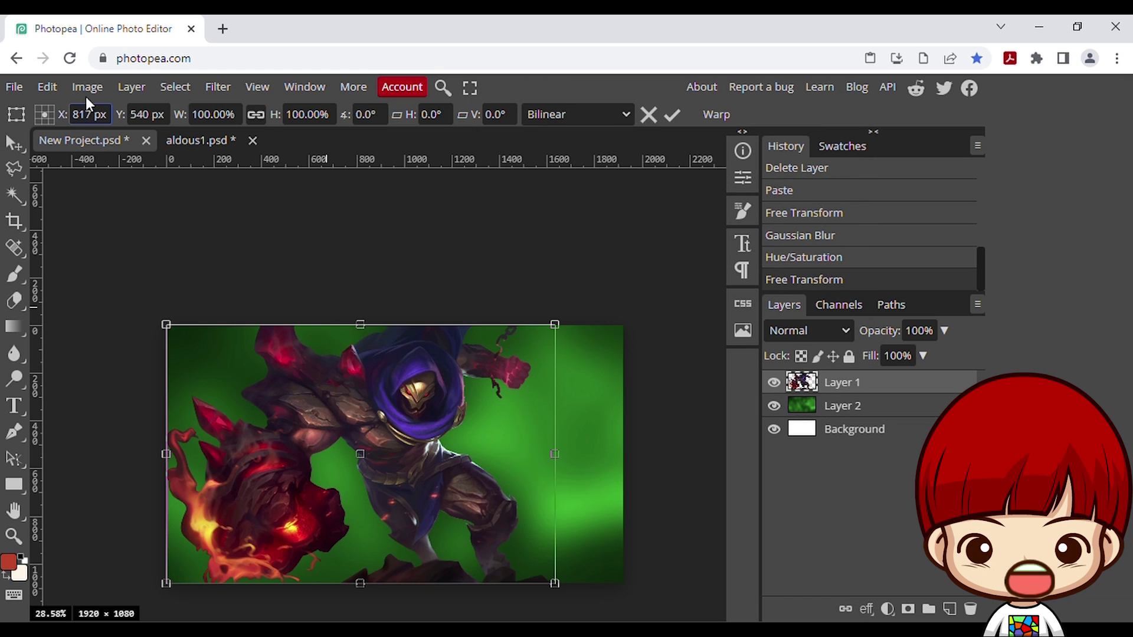
Step: Flip the character cutout on Layer 1 horizontally and move it toward the right side of the canvas
{"action": "left_click", "coordinate": [88, 89]}
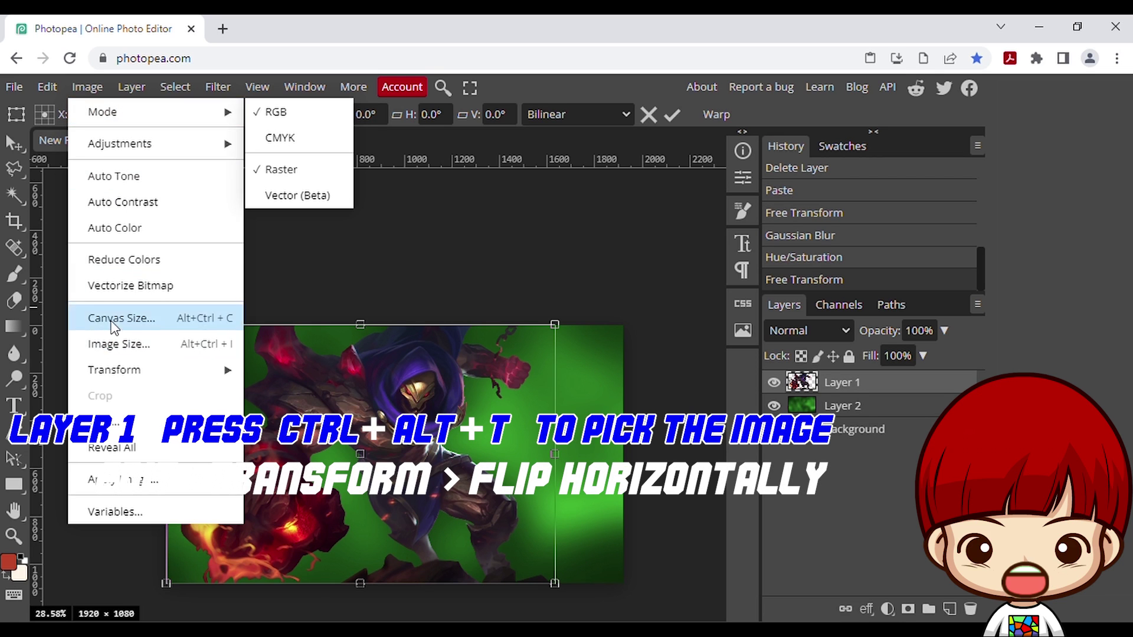
{"action": "left_click", "coordinate": [47, 87]}
{"action": "mouse_move", "coordinate": [118, 499]}
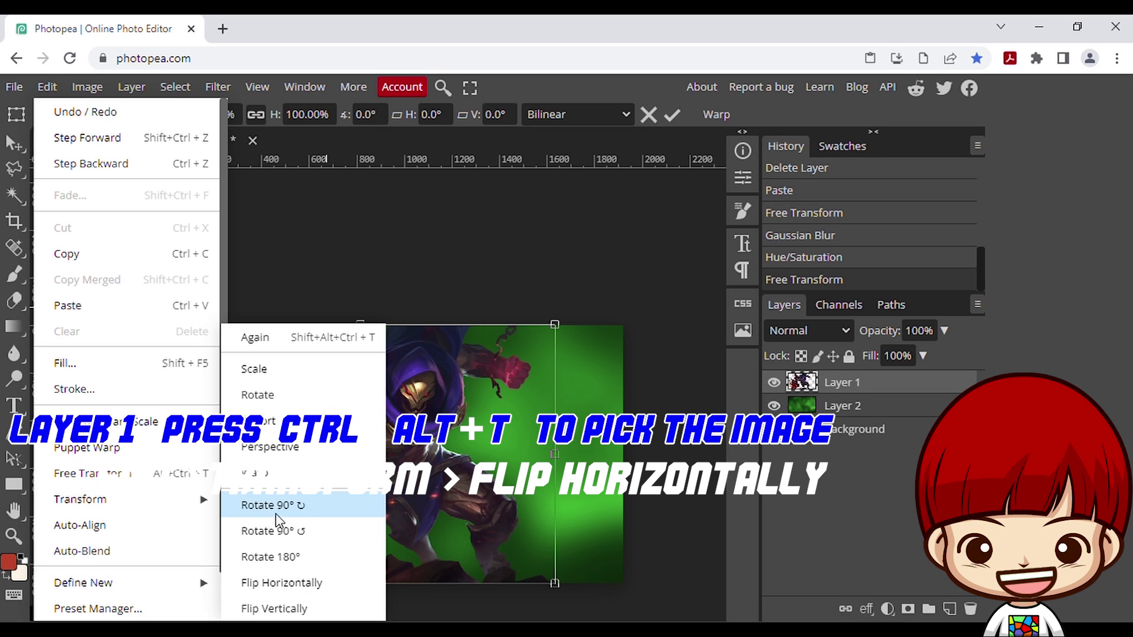
{"action": "left_click", "coordinate": [281, 582]}
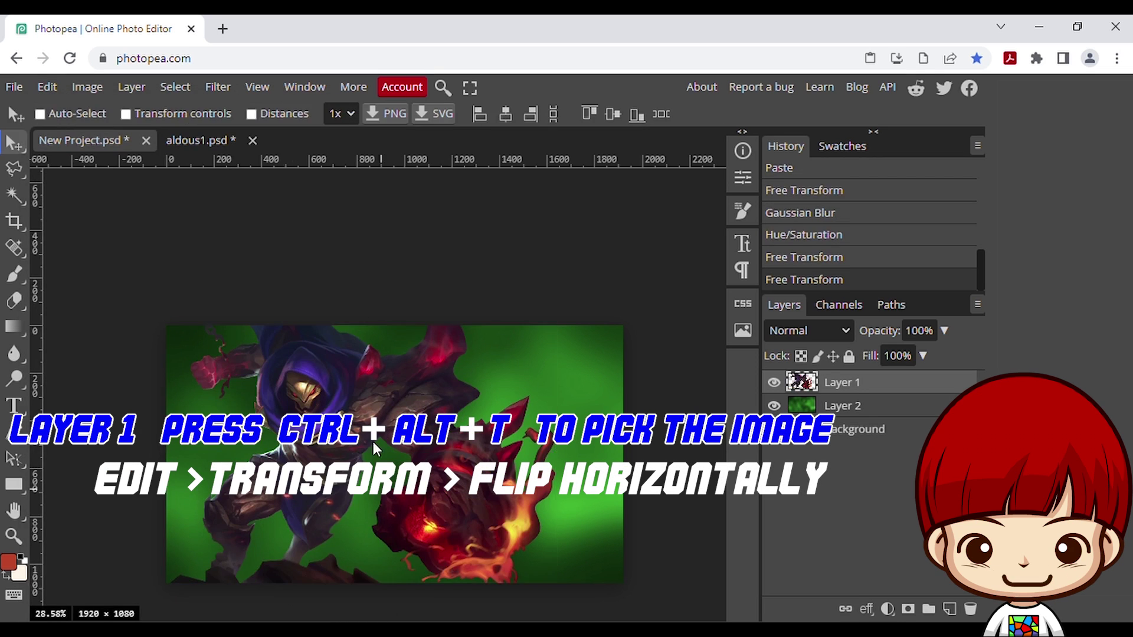
{"action": "left_click_drag", "start_coordinate": [376, 450], "coordinate": [436, 443]}
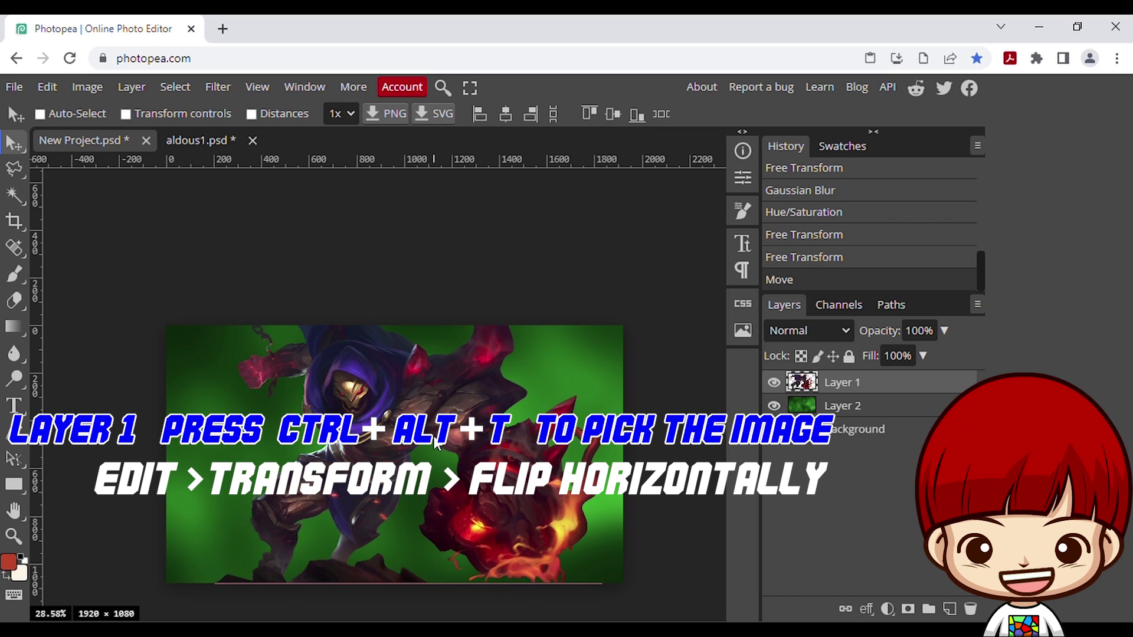
Step: Add a drop shadow to Layer 1 with an angle of -135°, a distance of 44 px and a size of 0 px
{"action": "left_click", "coordinate": [171, 89]}
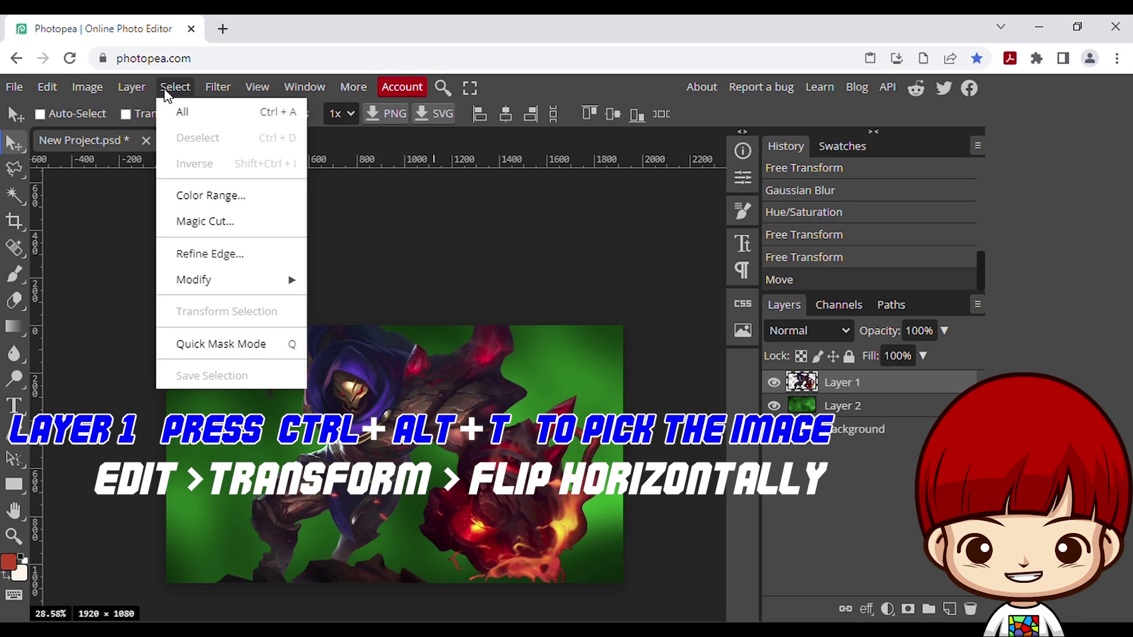
{"action": "left_click", "coordinate": [131, 87]}
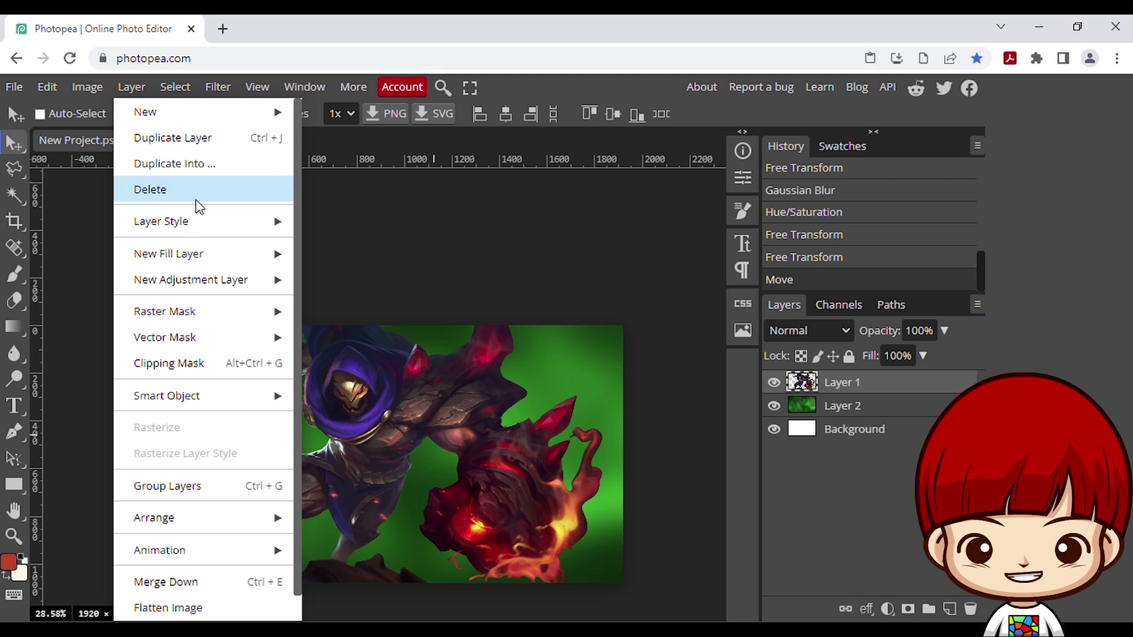
{"action": "mouse_move", "coordinate": [197, 228]}
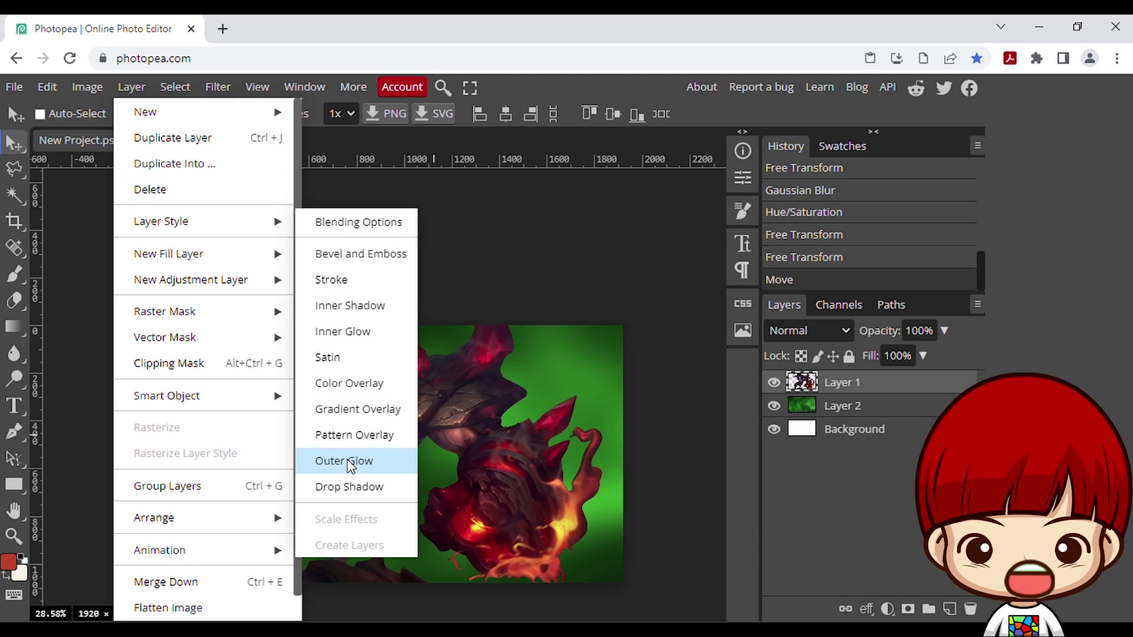
{"action": "left_click", "coordinate": [353, 488]}
{"action": "left_click_drag", "start_coordinate": [459, 207], "coordinate": [828, 94]}
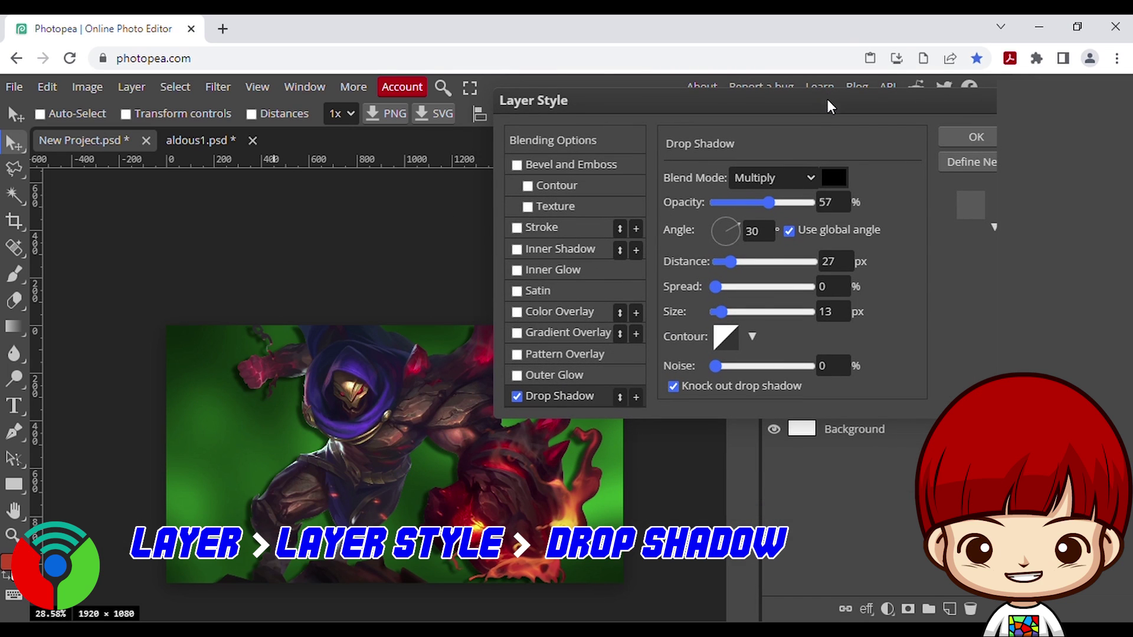
{"action": "left_click_drag", "start_coordinate": [690, 109], "coordinate": [770, 116]}
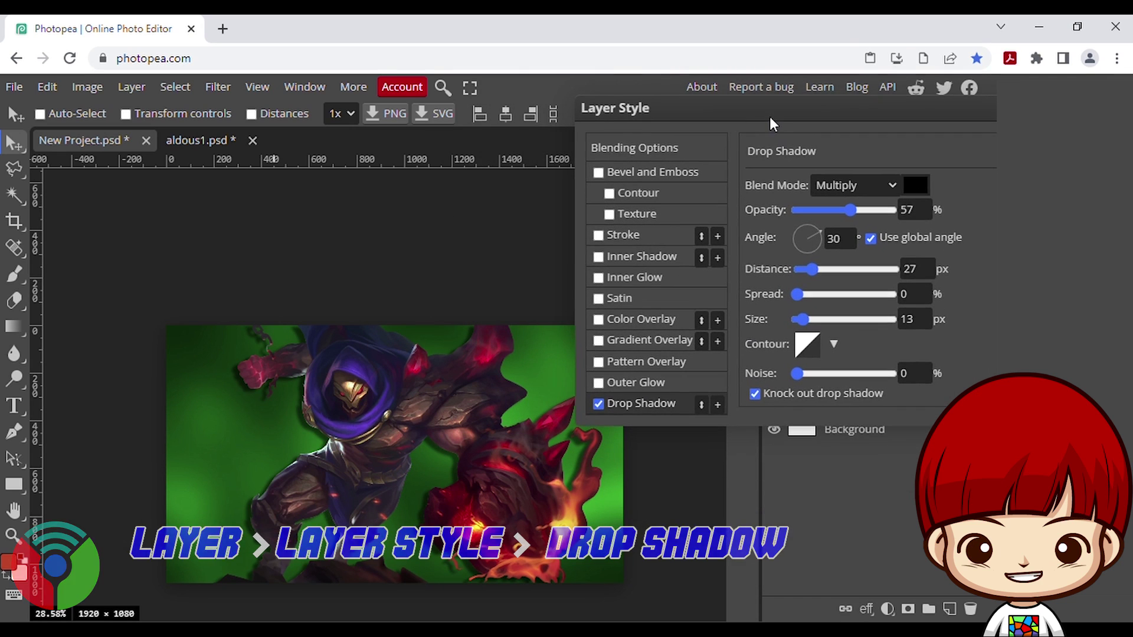
{"action": "left_click_drag", "start_coordinate": [814, 236], "coordinate": [789, 256]}
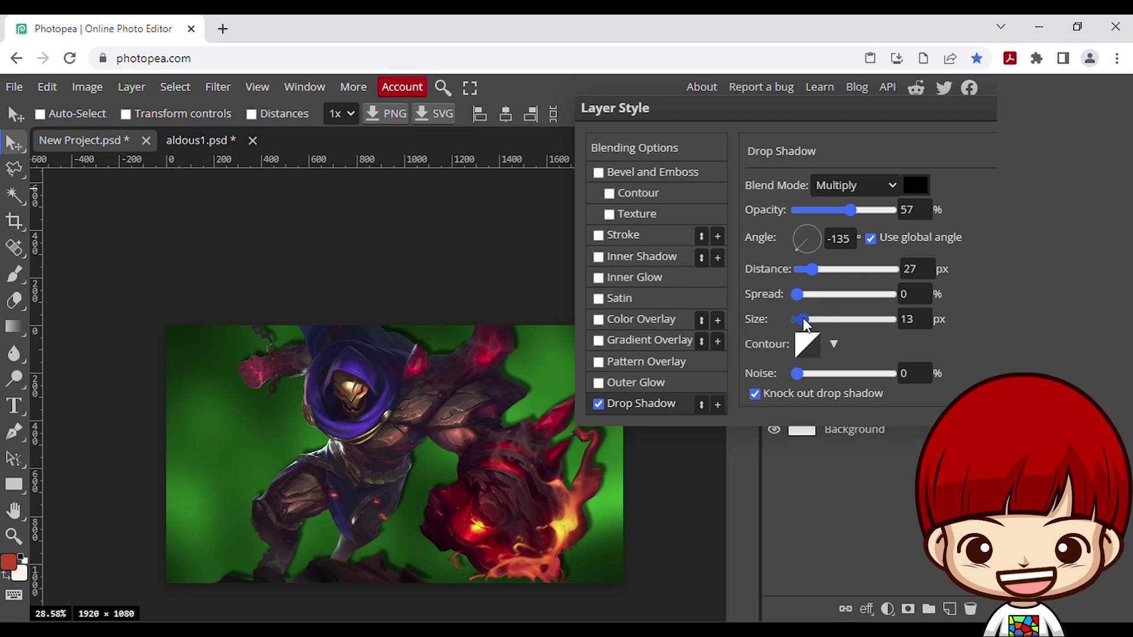
{"action": "left_click_drag", "start_coordinate": [813, 269], "coordinate": [821, 269]}
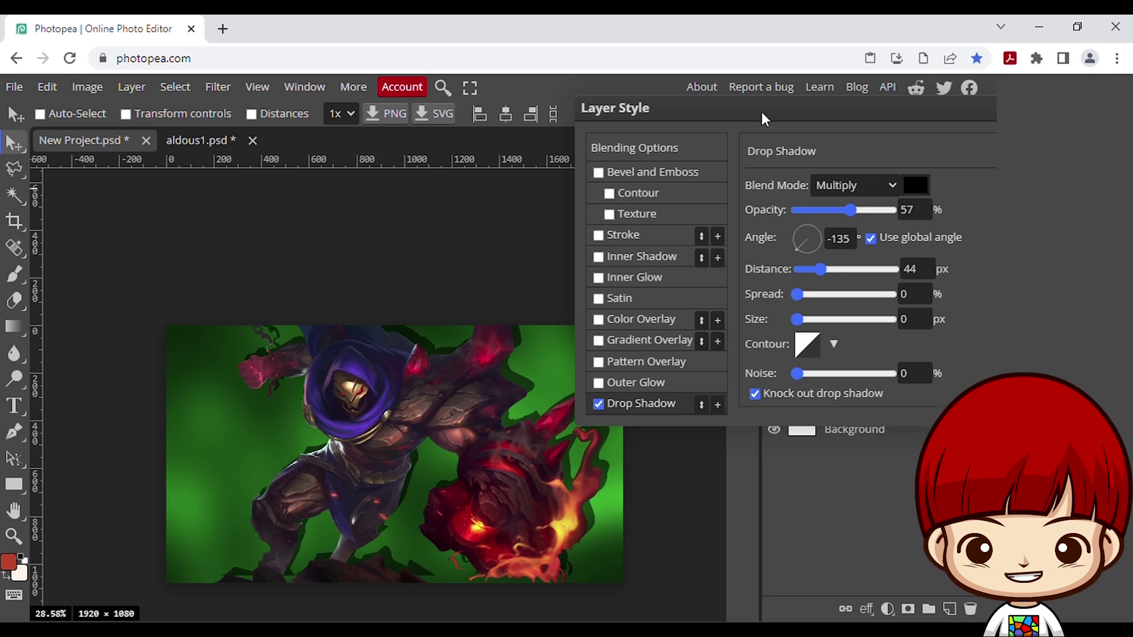
{"action": "mouse_move", "coordinate": [761, 118]}
{"action": "left_mouse_down"}
{"action": "mouse_move", "coordinate": [803, 154]}
{"action": "mouse_move", "coordinate": [763, 138]}
{"action": "left_mouse_up"}
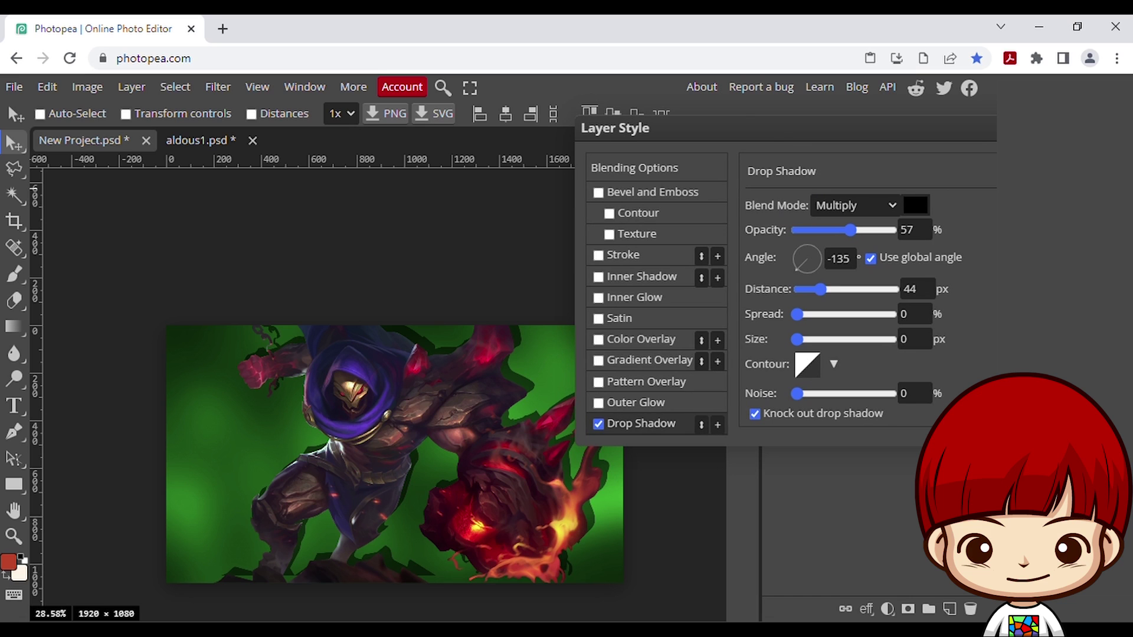
{"action": "key", "text": "Return"}
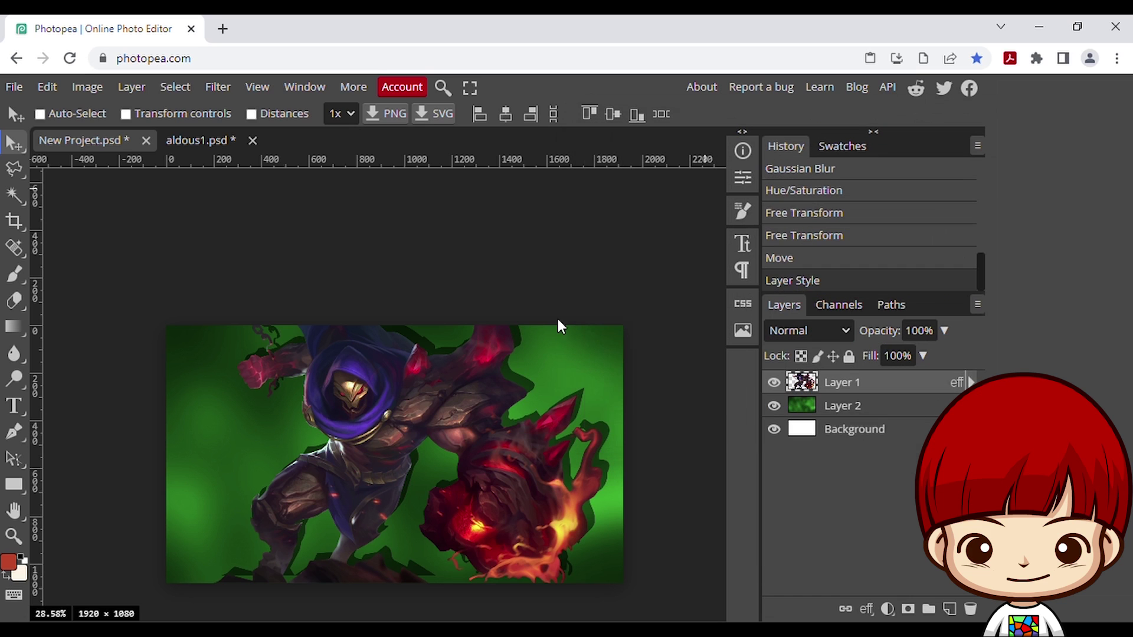
Step: Add the text "maniac" beside the character's waist and set its size to 150 px
{"action": "left_click", "coordinate": [16, 407]}
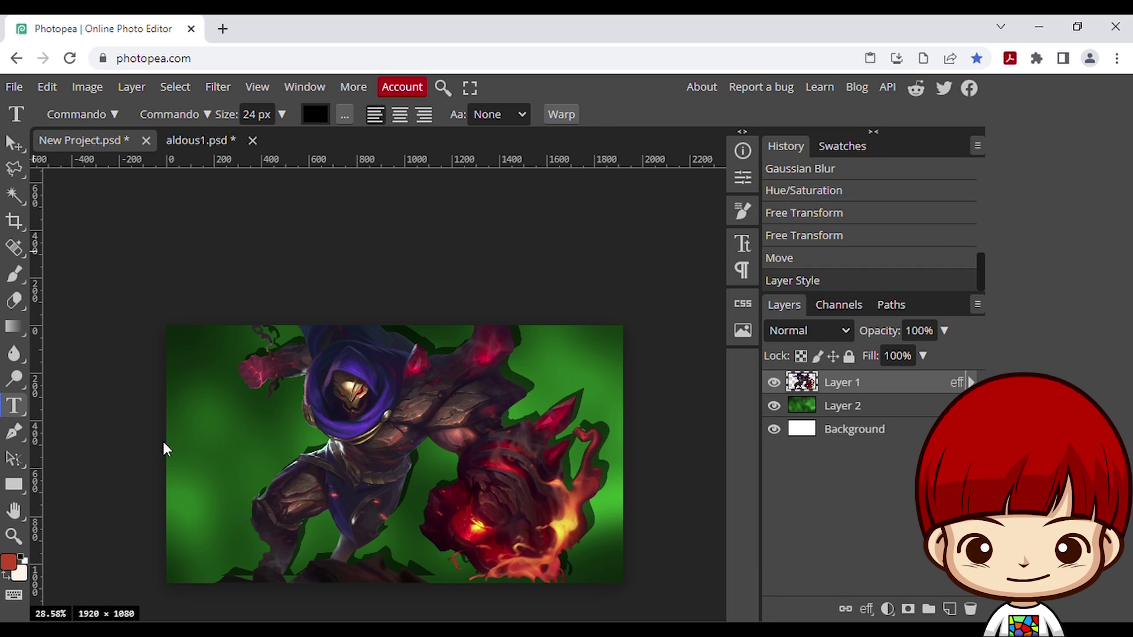
{"action": "left_click", "coordinate": [216, 452]}
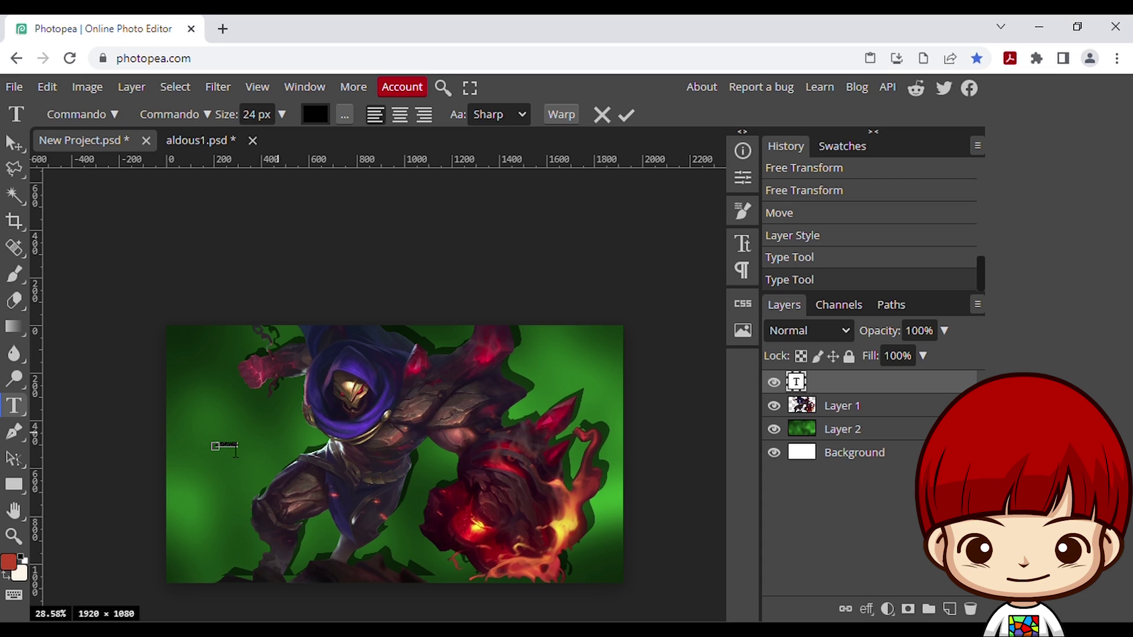
{"action": "left_click", "coordinate": [281, 114]}
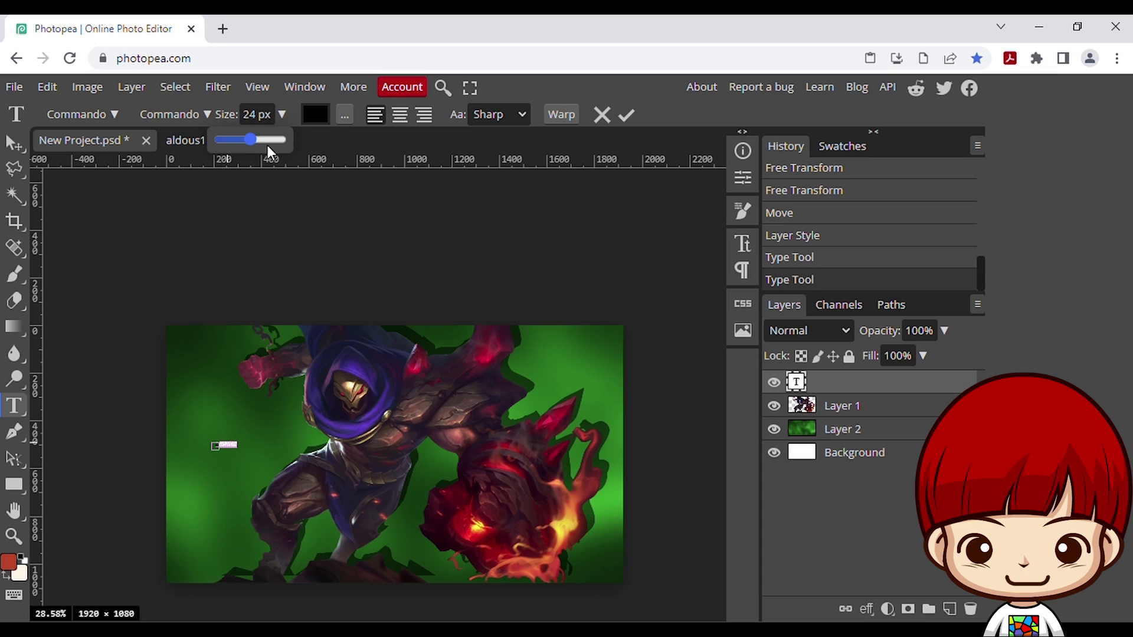
{"action": "left_click_drag", "start_coordinate": [268, 141], "coordinate": [288, 142]}
{"action": "left_click", "coordinate": [228, 448]}
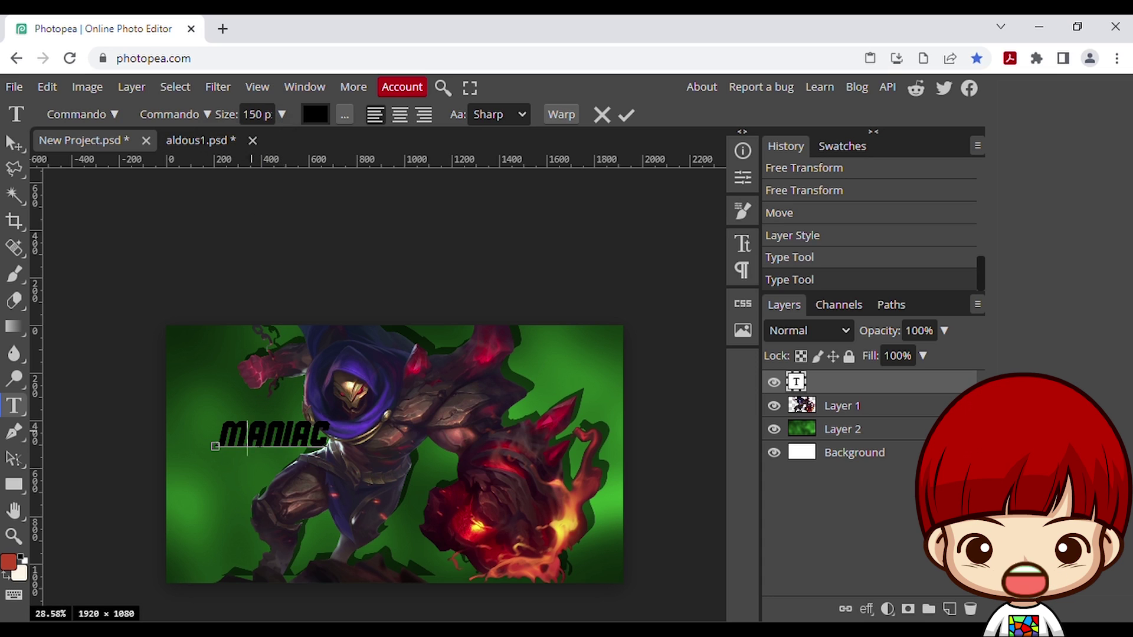
Step: Change the text's font to Major Snafu and extend the wording to "2 maniac"
{"action": "double_click", "coordinate": [271, 448]}
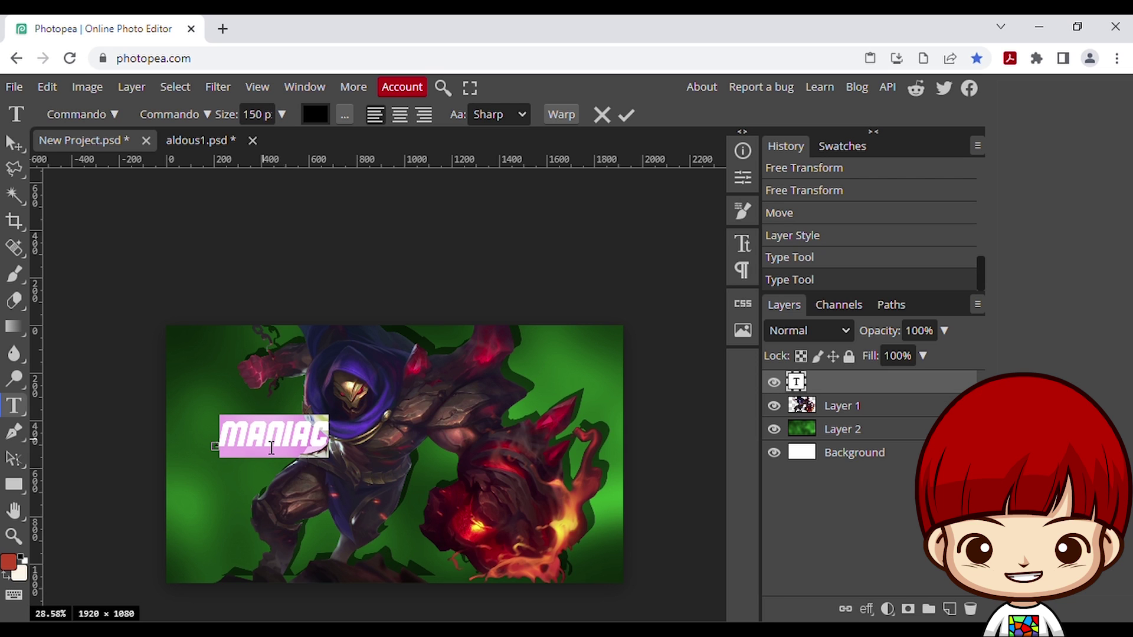
{"action": "left_click", "coordinate": [98, 113]}
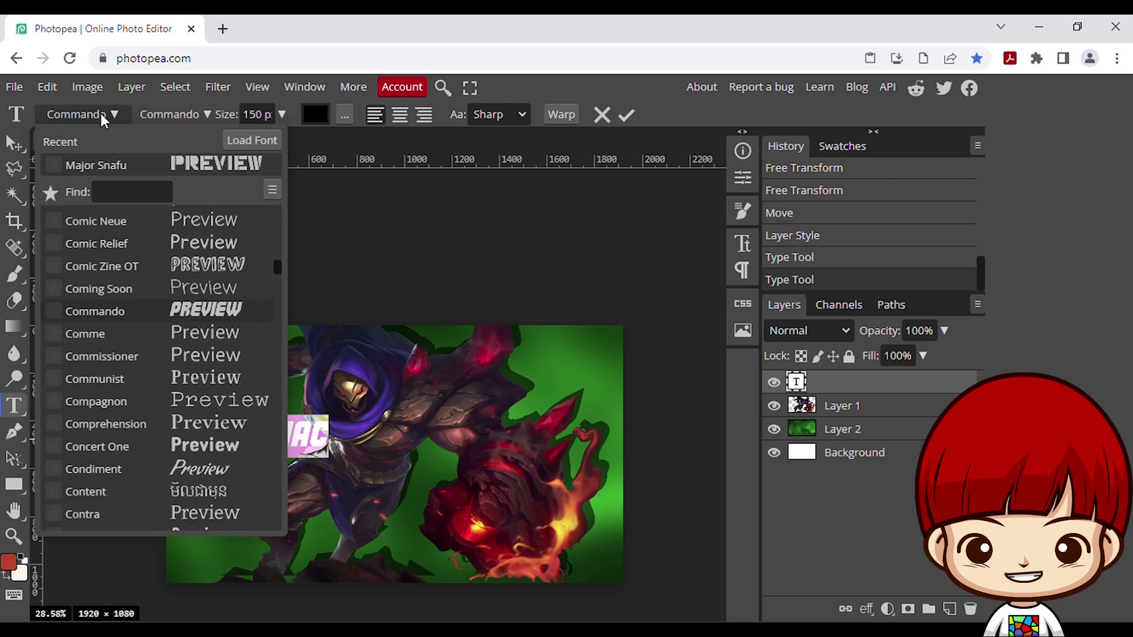
{"action": "scroll", "coordinate": [204, 392], "scroll_direction": "down", "scroll_amount": 10}
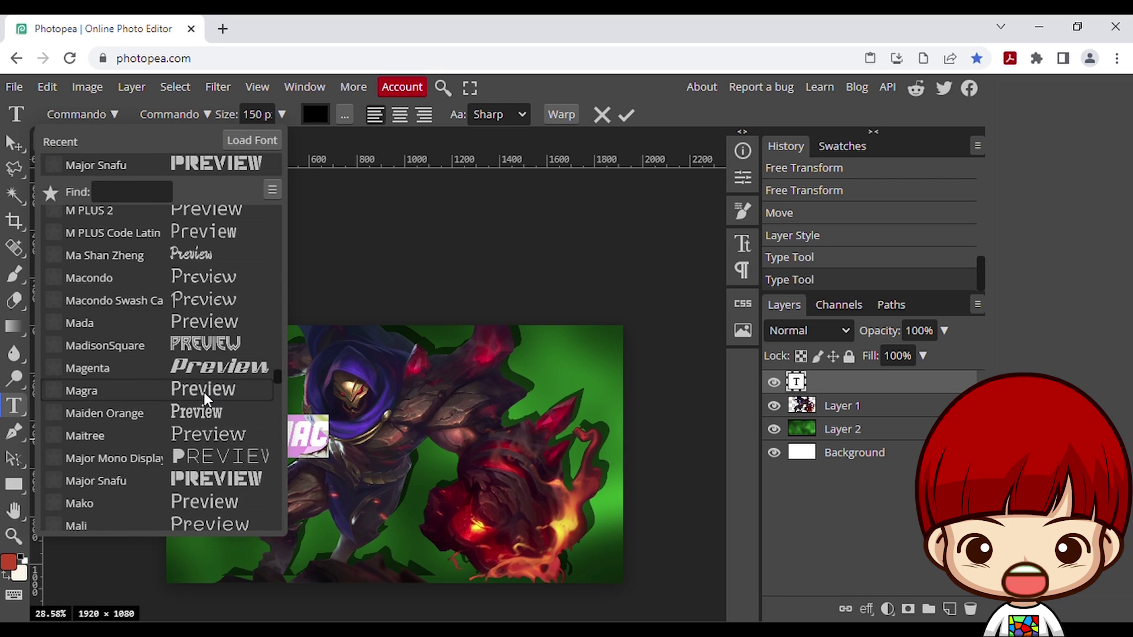
{"action": "scroll", "coordinate": [211, 395], "scroll_direction": "down", "scroll_amount": 2}
{"action": "left_click", "coordinate": [211, 395]}
{"action": "type", "text": "2 M"}
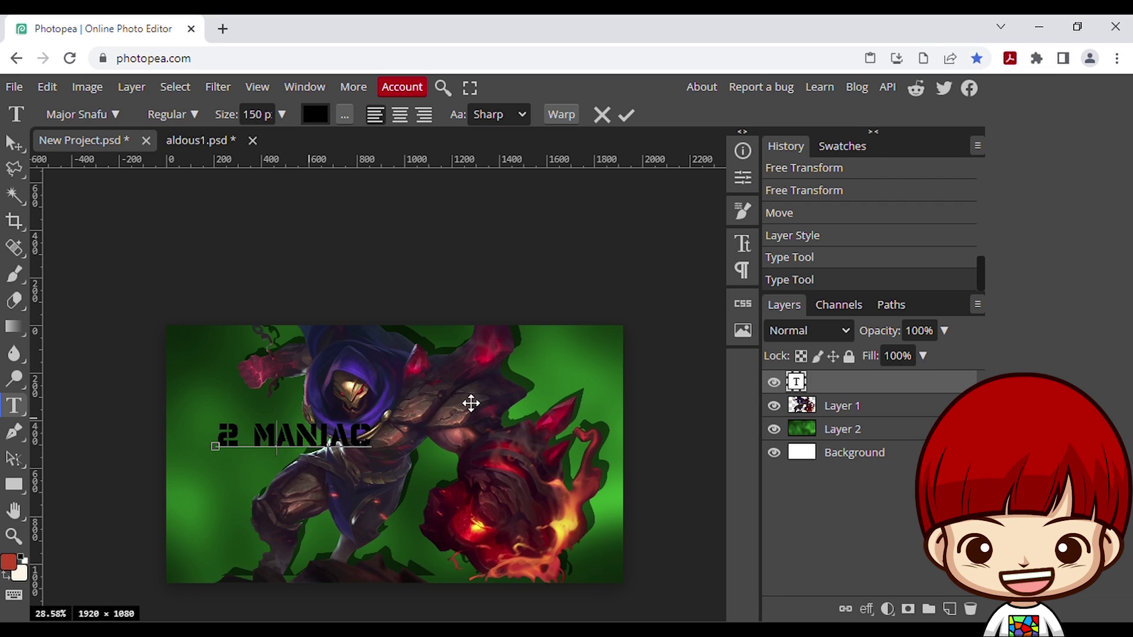
Step: Enlarge the "2 maniac" text beyond 150 px and move it down across the character's waist
{"action": "double_click", "coordinate": [291, 442]}
{"action": "key", "text": "ctrl+a"}
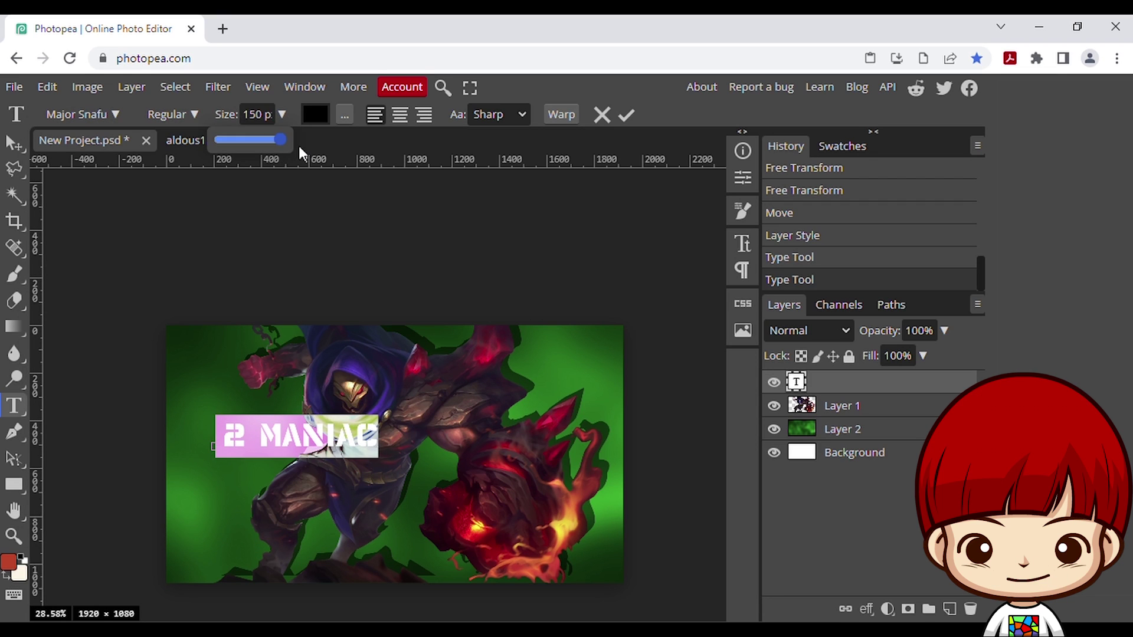
{"action": "left_click", "coordinate": [260, 117]}
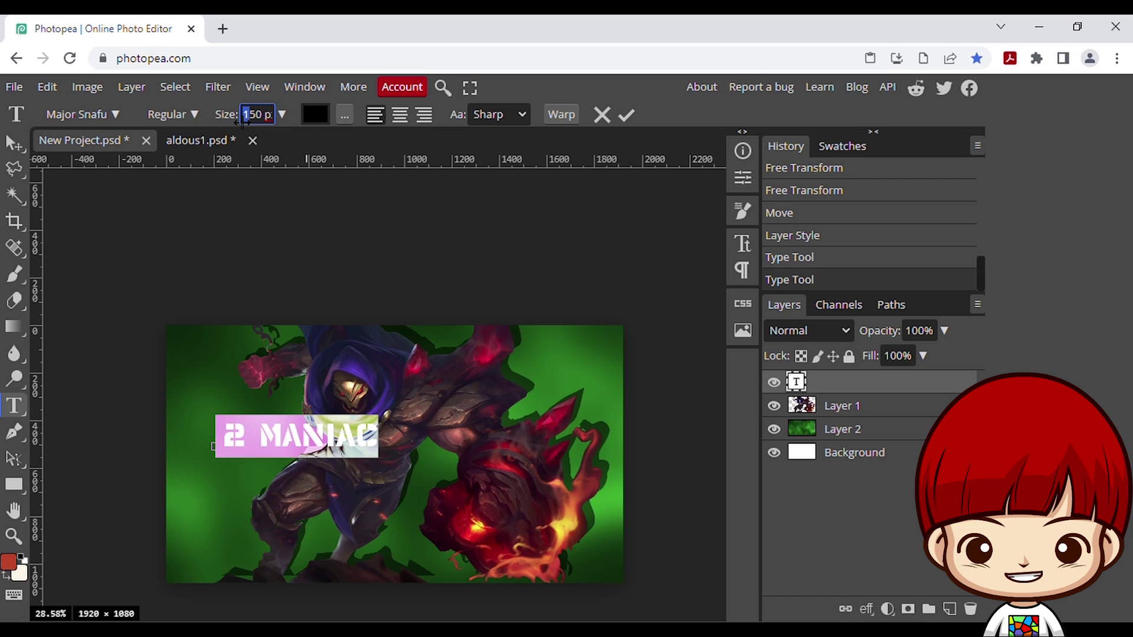
{"action": "left_click", "coordinate": [14, 143]}
{"action": "left_click_drag", "start_coordinate": [368, 430], "coordinate": [323, 467]}
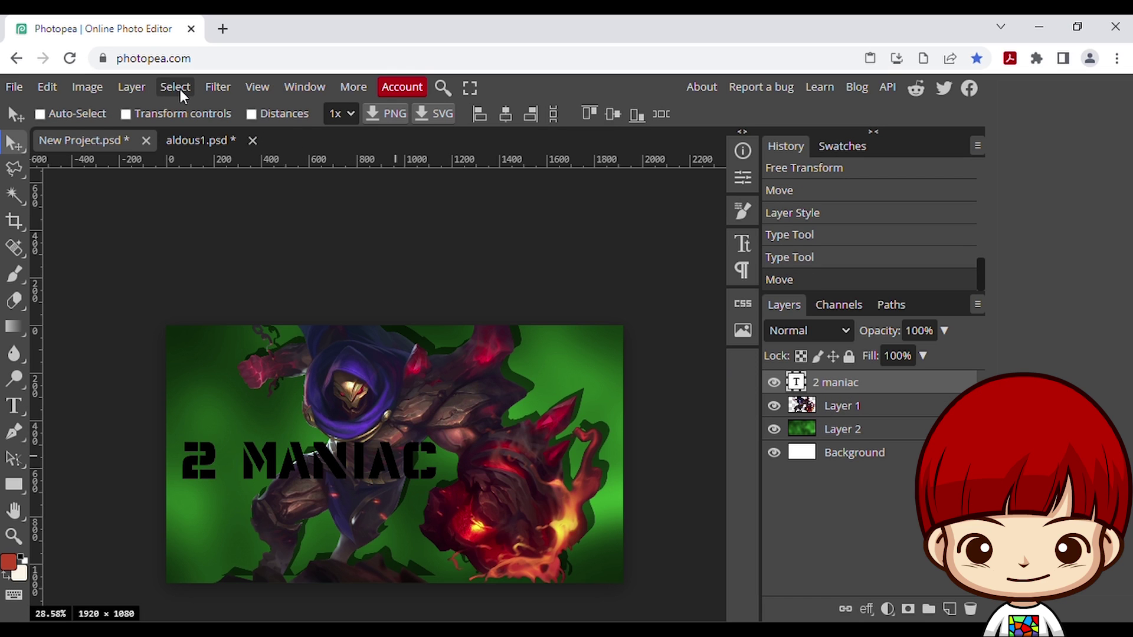
Step: Add an outside stroke to the "2 maniac" text and set its color to white (ffffff)
{"action": "left_click", "coordinate": [132, 89]}
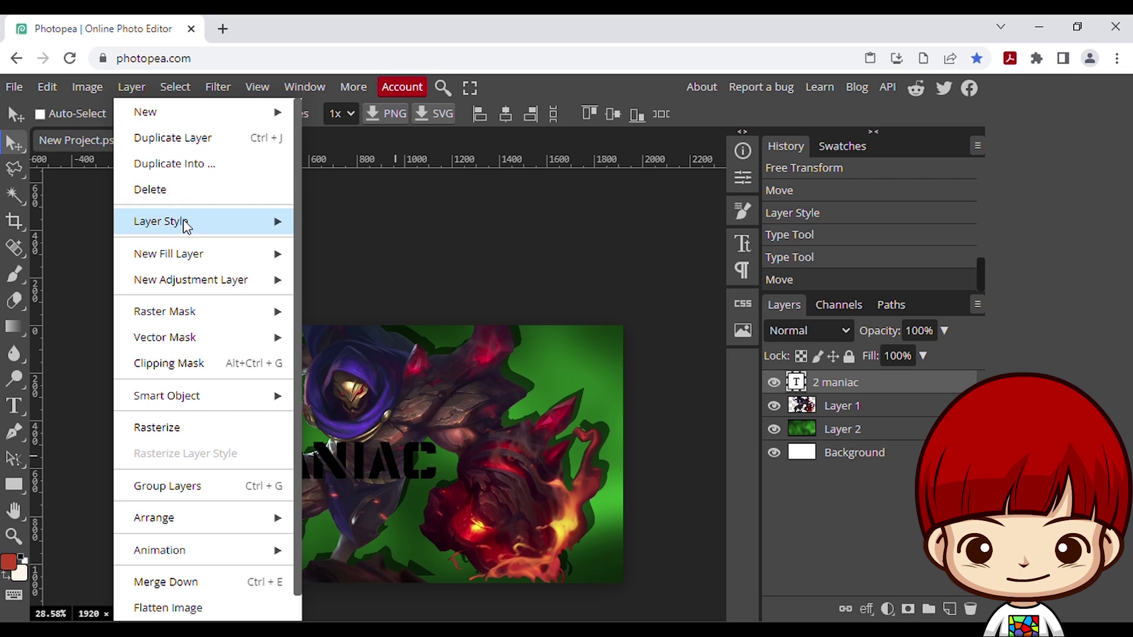
{"action": "mouse_move", "coordinate": [182, 224]}
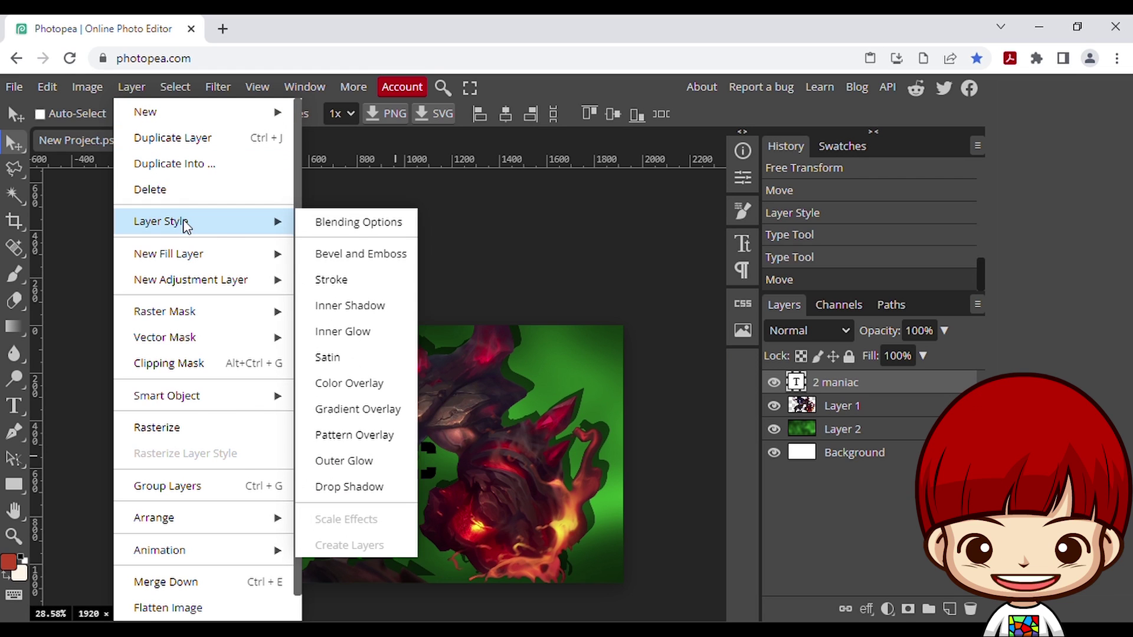
{"action": "left_click", "coordinate": [377, 282]}
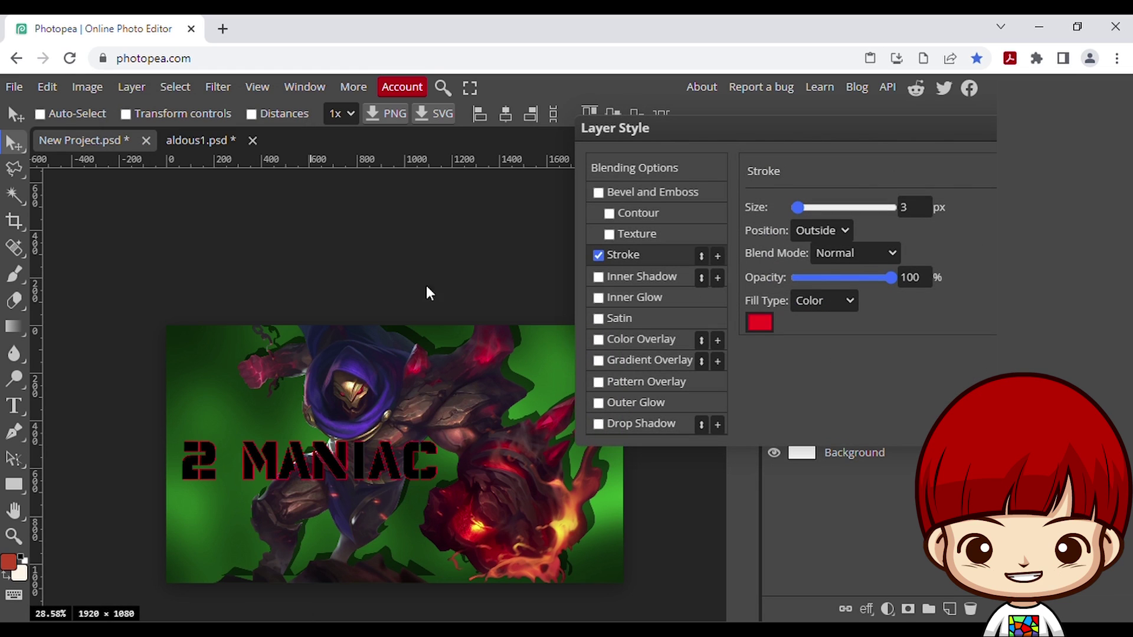
{"action": "left_click", "coordinate": [761, 323]}
{"action": "left_click_drag", "start_coordinate": [260, 293], "coordinate": [135, 237]}
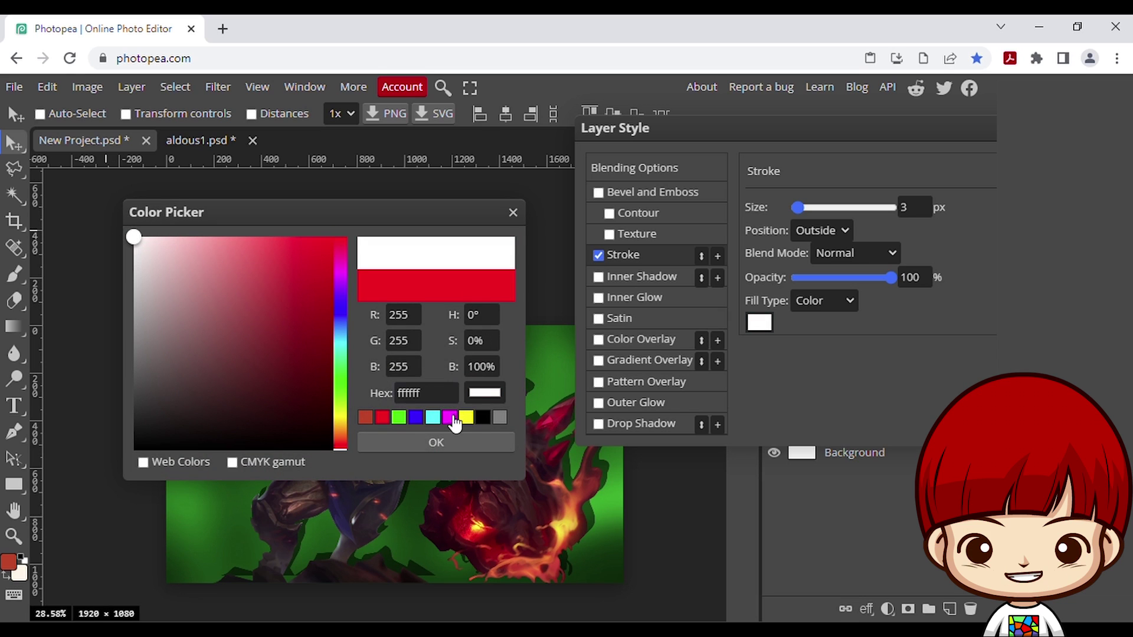
{"action": "left_click", "coordinate": [434, 442]}
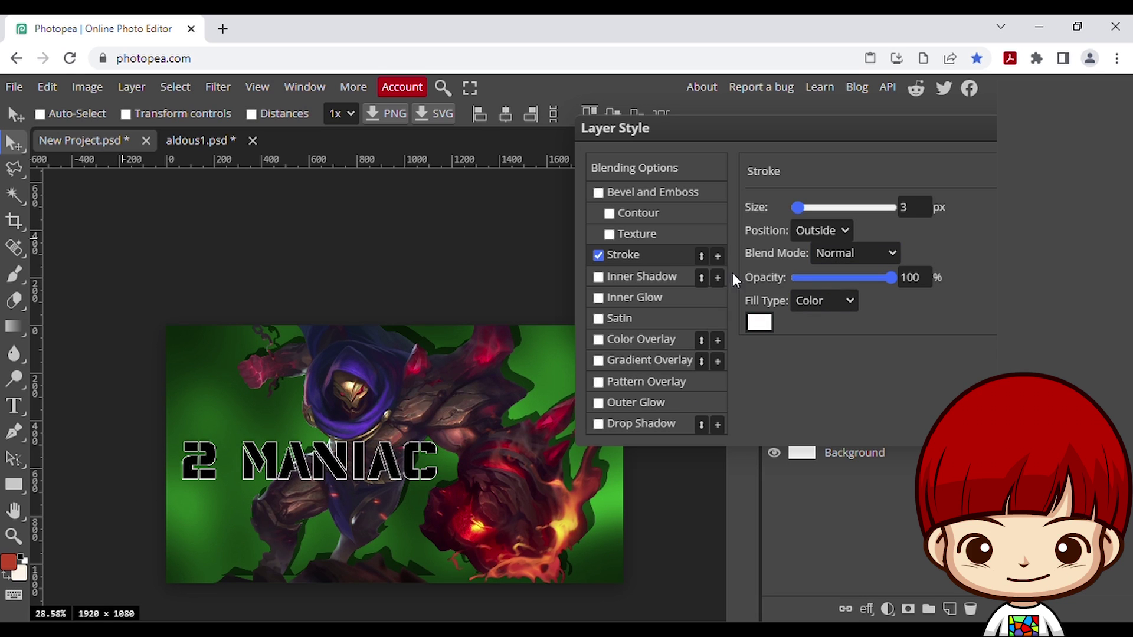
Step: Add a linear gradient overlay to the "2 maniac" text and set the gradient's starting color to red (ff0000)
{"action": "left_click", "coordinate": [604, 359]}
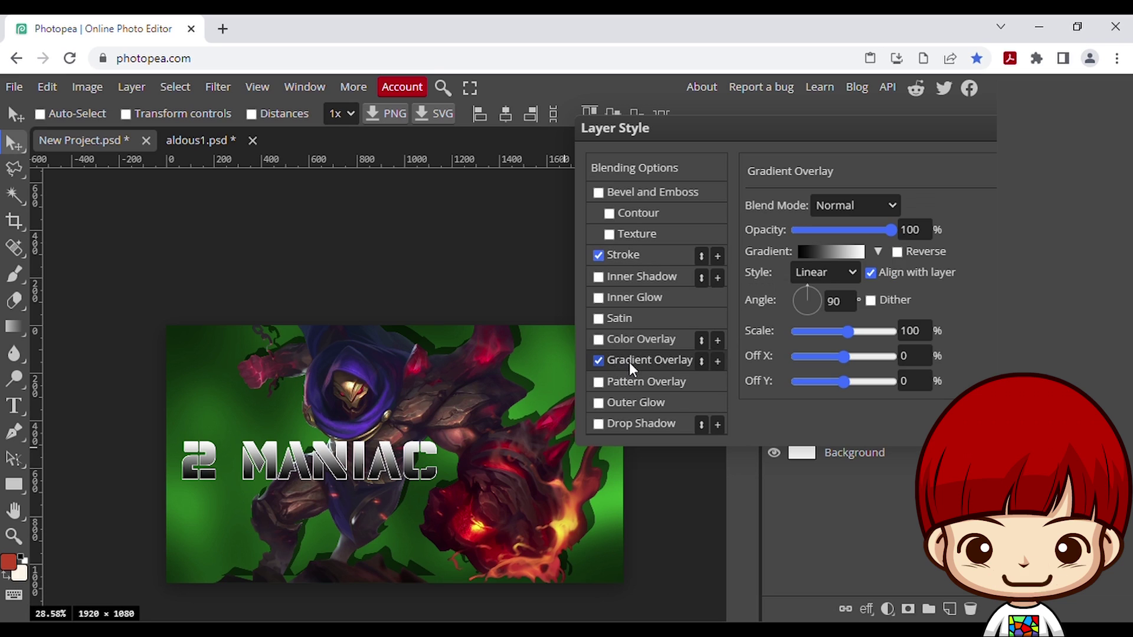
{"action": "left_click", "coordinate": [852, 252]}
{"action": "left_click", "coordinate": [272, 552]}
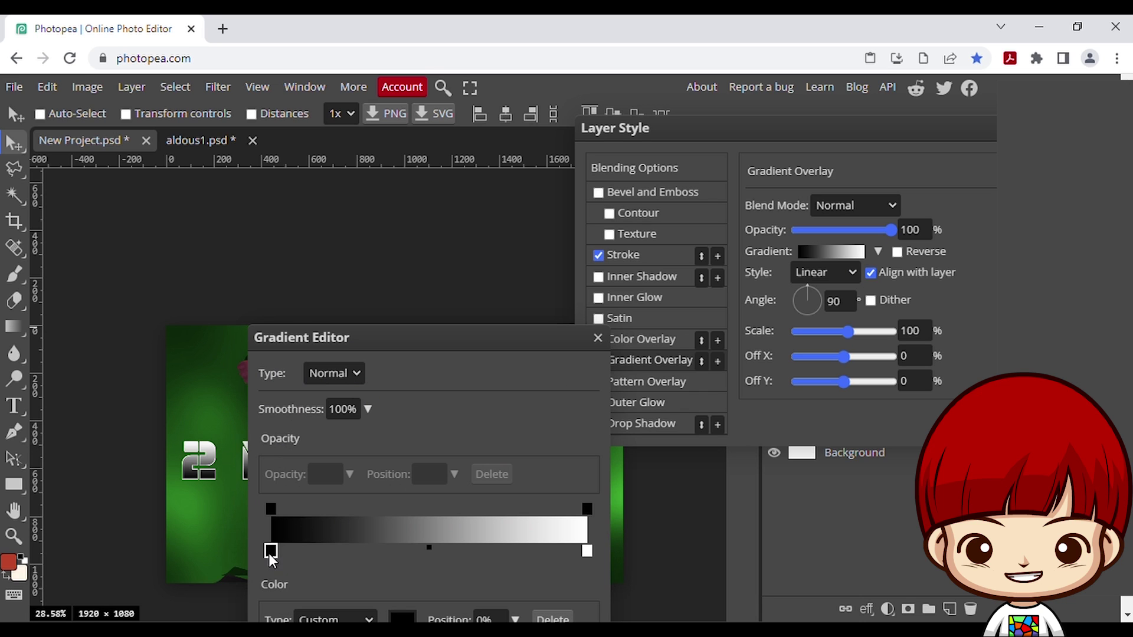
{"action": "left_click_drag", "start_coordinate": [430, 357], "coordinate": [514, 176]}
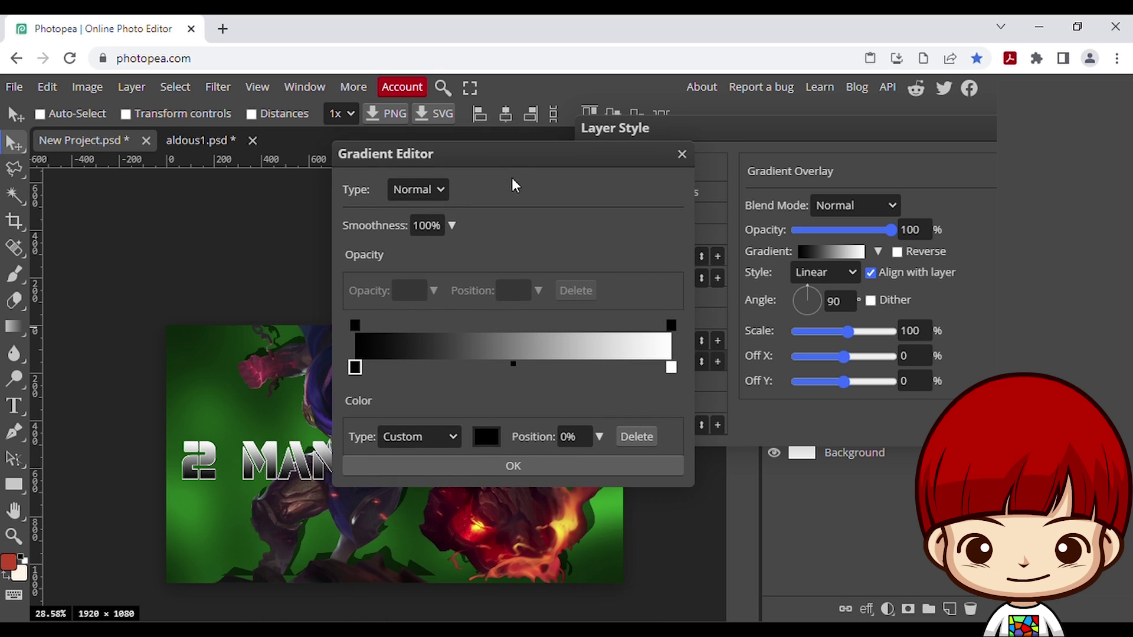
{"action": "left_click", "coordinate": [485, 441]}
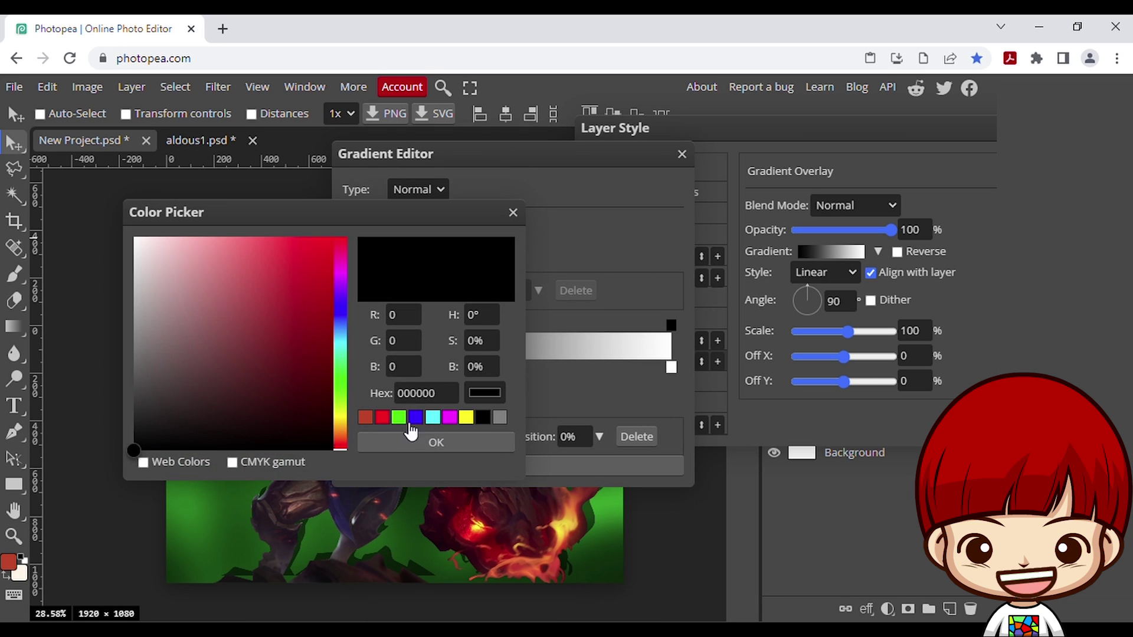
{"action": "left_click", "coordinate": [382, 417]}
{"action": "left_click", "coordinate": [425, 445]}
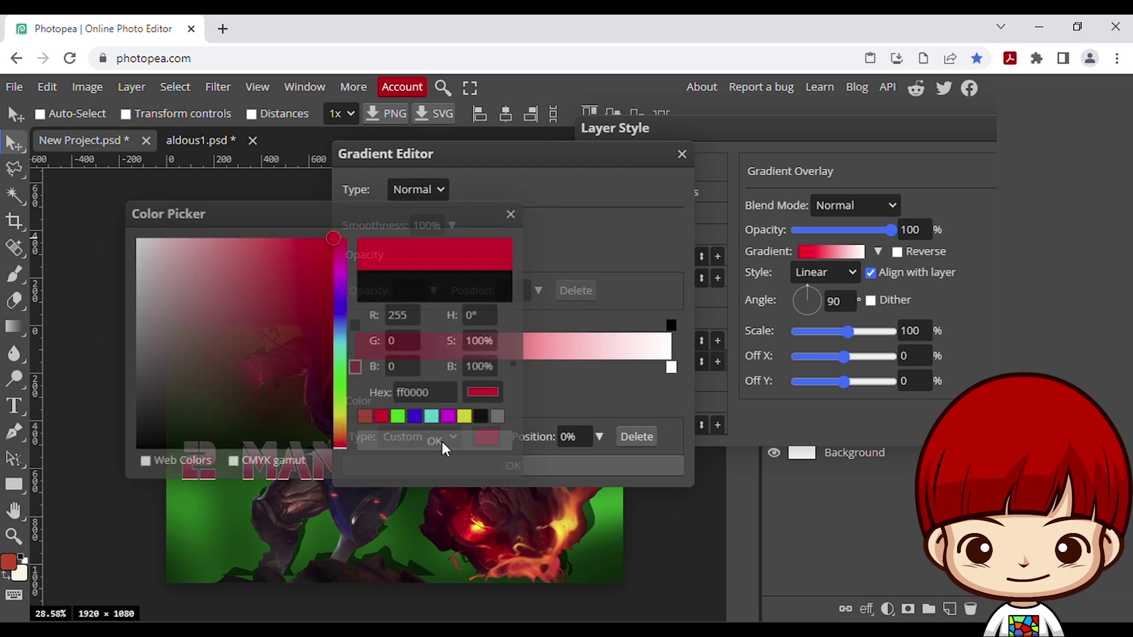
Step: Set the end color of the gradient overlay to blue (0000ff) and apply the gradient
{"action": "left_click", "coordinate": [671, 367]}
{"action": "left_click", "coordinate": [486, 437]}
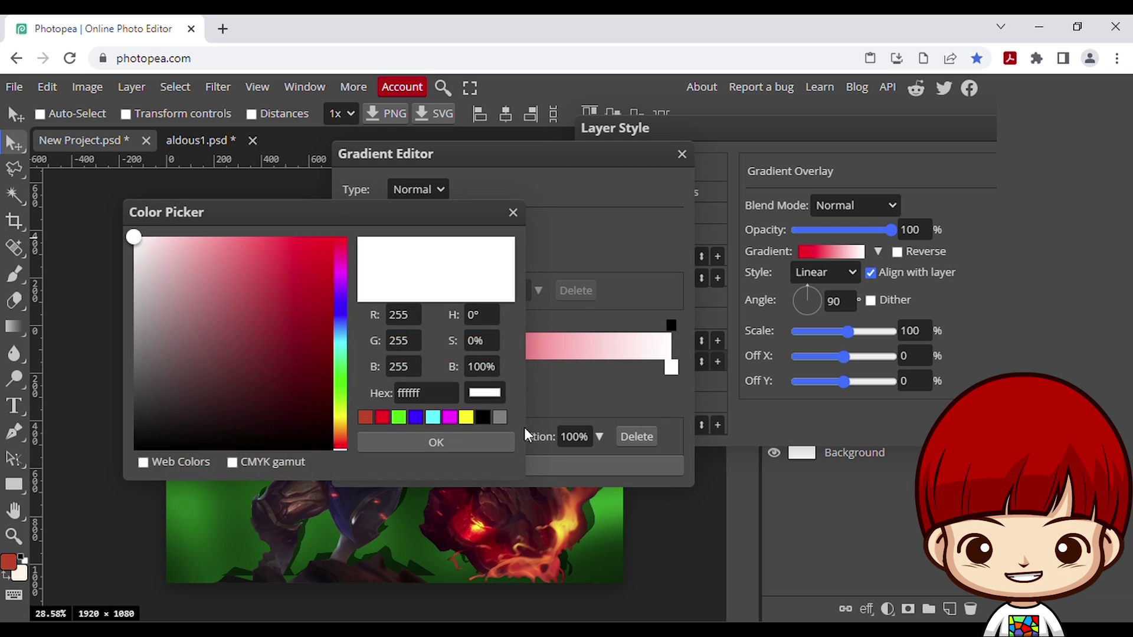
{"action": "left_click", "coordinate": [416, 418]}
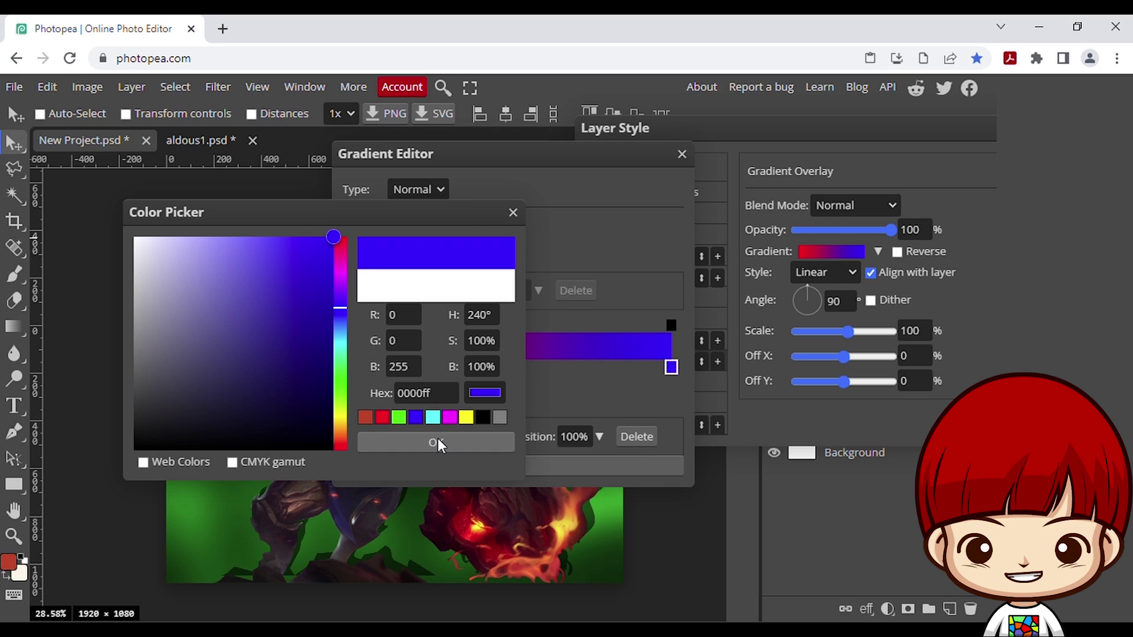
{"action": "left_click", "coordinate": [438, 443]}
{"action": "left_click", "coordinate": [524, 469]}
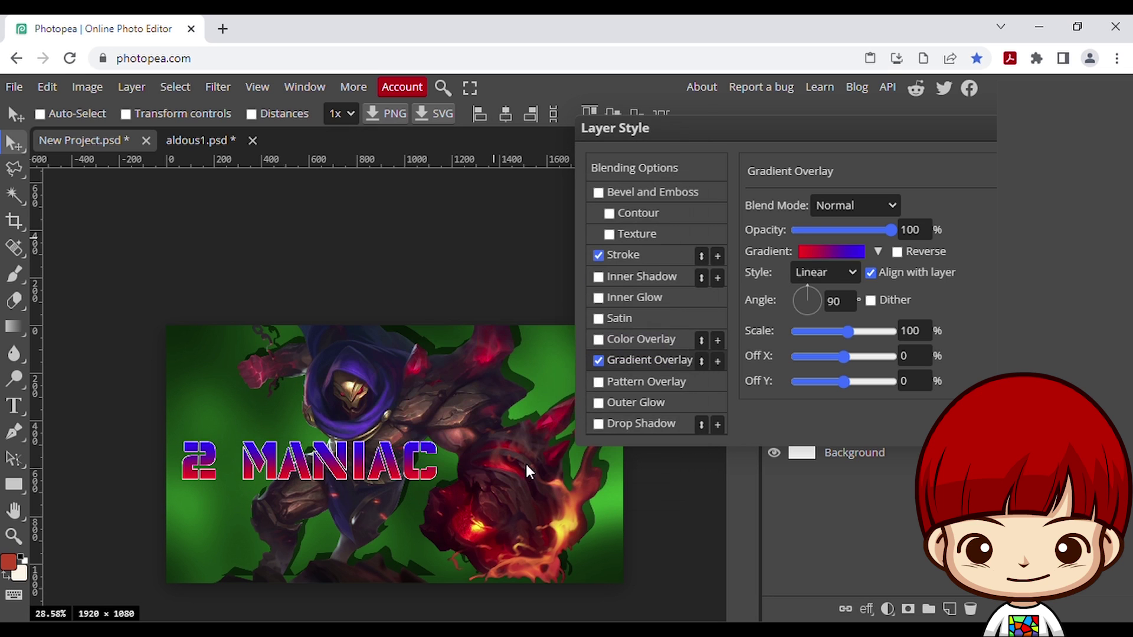
Step: Rotate the gradient overlay so it runs horizontally from red to blue, and set the text's stroke size to 5 px
{"action": "left_click_drag", "start_coordinate": [798, 306], "coordinate": [804, 292]}
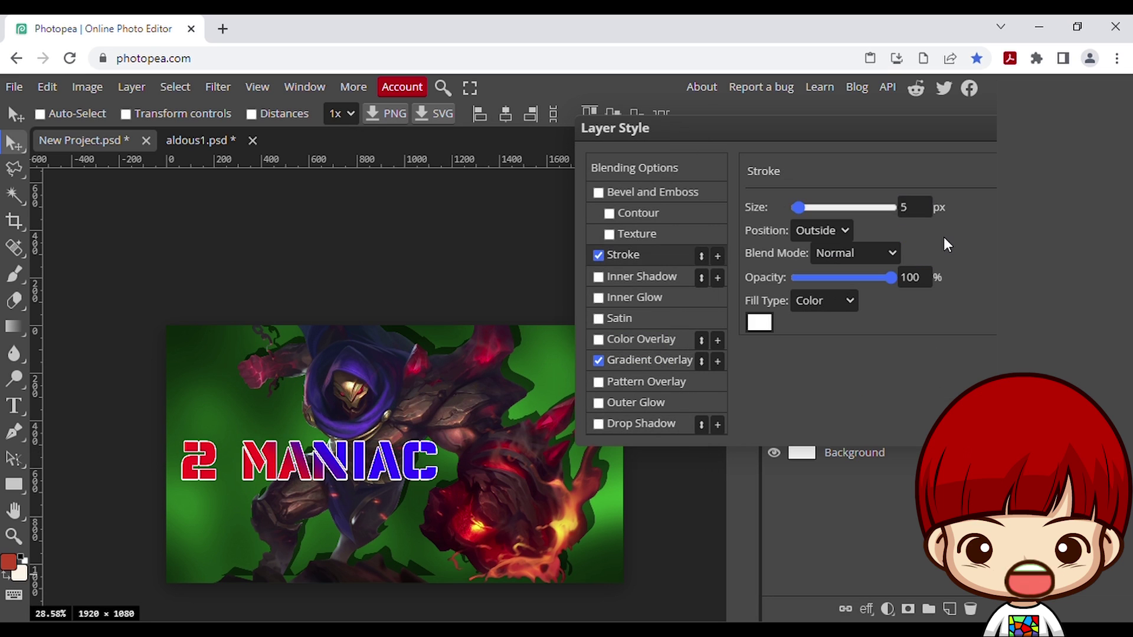
{"action": "key", "text": "Return"}
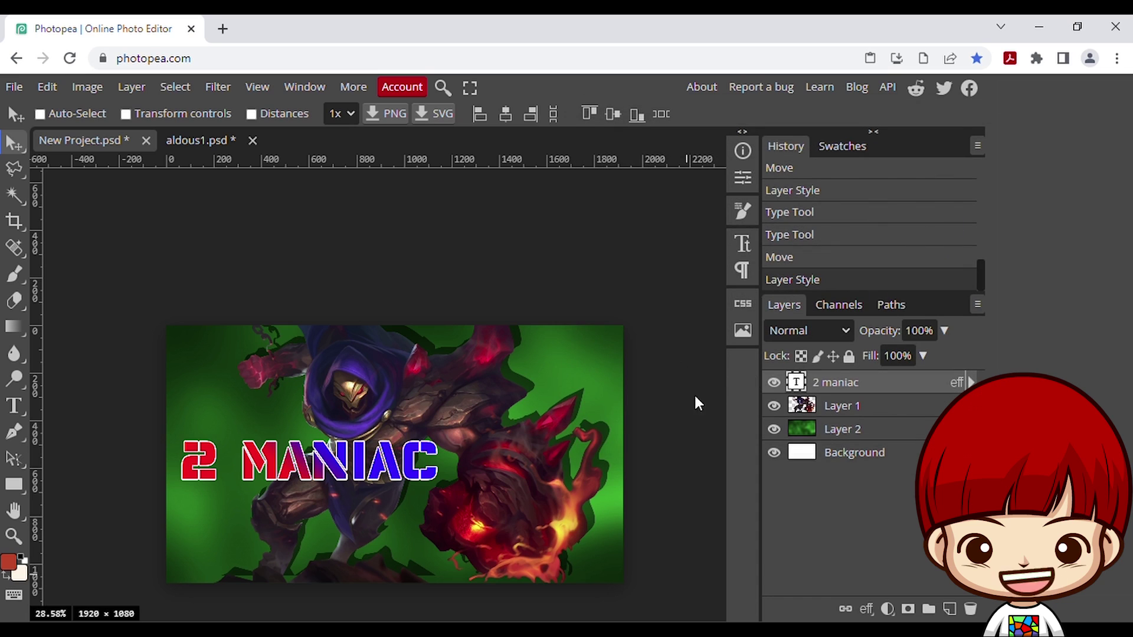
Step: Duplicate the "2 maniac" text layer and move the copy directly below the original
{"action": "left_click_drag", "start_coordinate": [947, 605], "coordinate": [947, 605]}
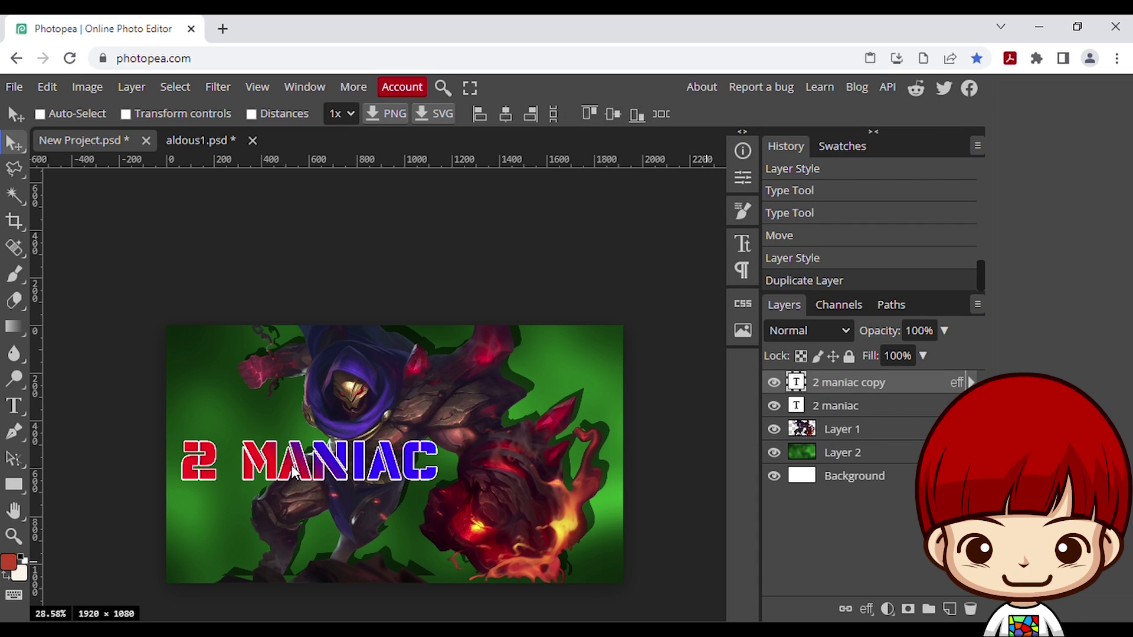
{"action": "left_click_drag", "start_coordinate": [301, 472], "coordinate": [295, 517]}
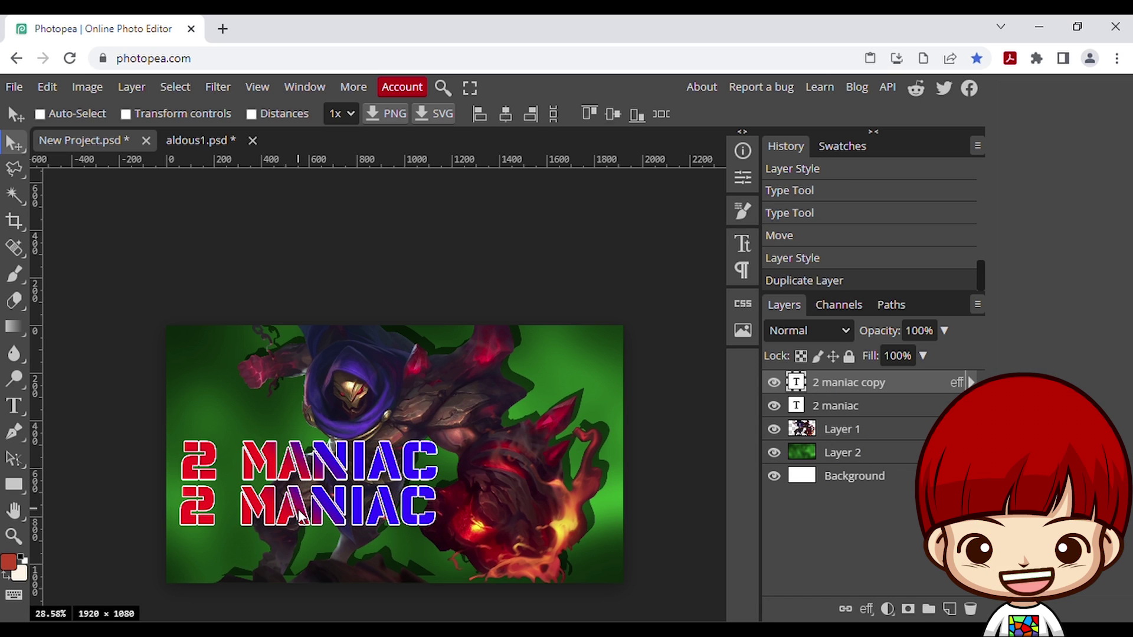
Step: Hide the gradient overlay effect on the lower "2 maniac" copy and change its text color to yellow
{"action": "left_click", "coordinate": [970, 383]}
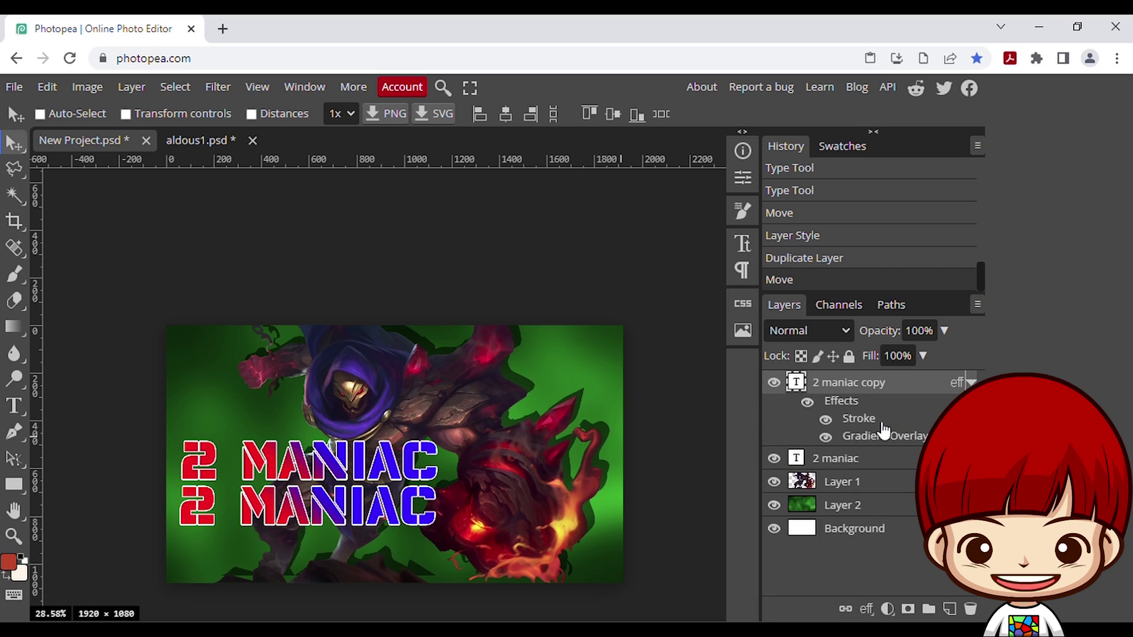
{"action": "left_click", "coordinate": [825, 437]}
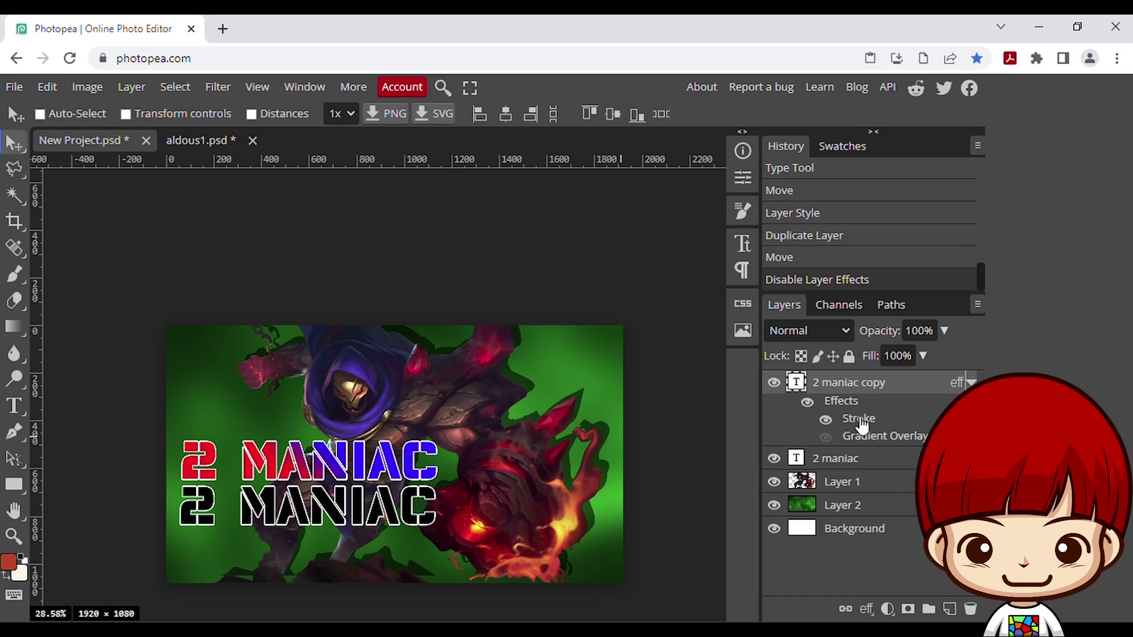
{"action": "double_click", "coordinate": [806, 388]}
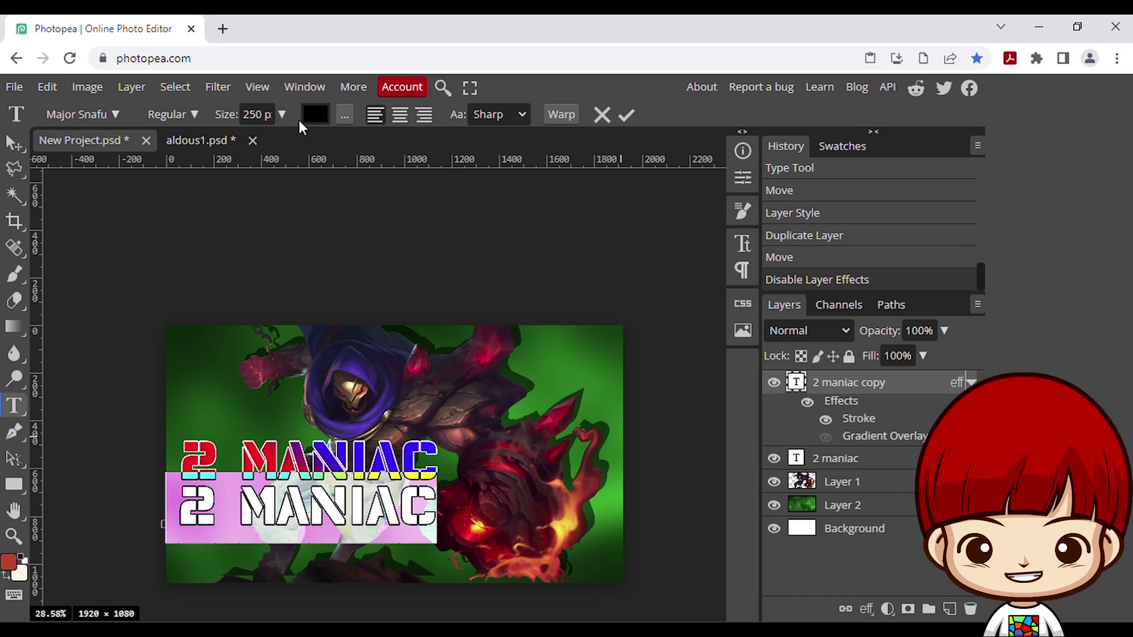
{"action": "left_click", "coordinate": [315, 114]}
{"action": "left_click", "coordinate": [466, 418]}
{"action": "left_click", "coordinate": [437, 443]}
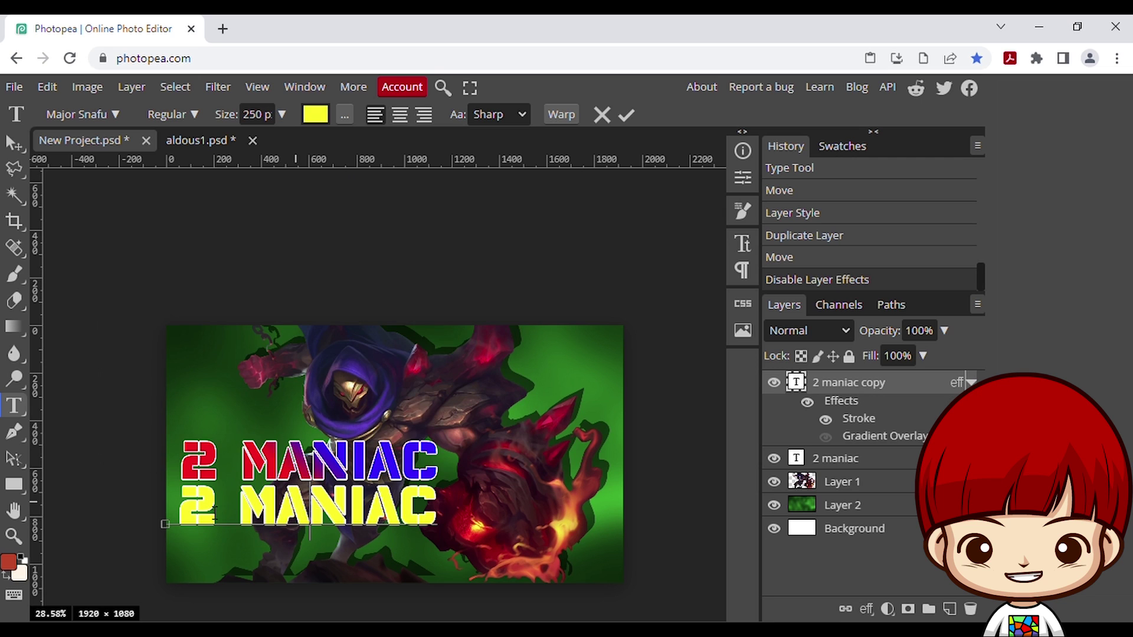
Step: Change the stroke color of the yellow text copy to black (000000)
{"action": "double_click", "coordinate": [859, 419]}
{"action": "left_click", "coordinate": [759, 322]}
{"action": "left_click", "coordinate": [138, 452]}
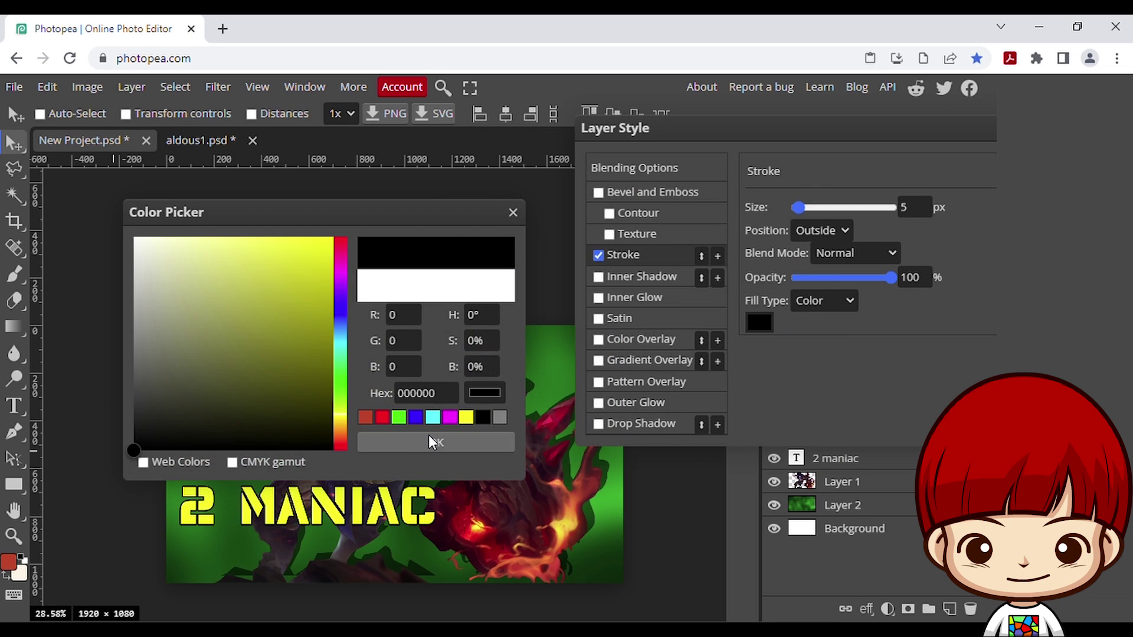
{"action": "left_click", "coordinate": [434, 440]}
{"action": "key", "text": "Return"}
Step: Set the yellow text's size to 150 px and place it just beneath the larger "2 maniac" line
{"action": "double_click", "coordinate": [800, 382]}
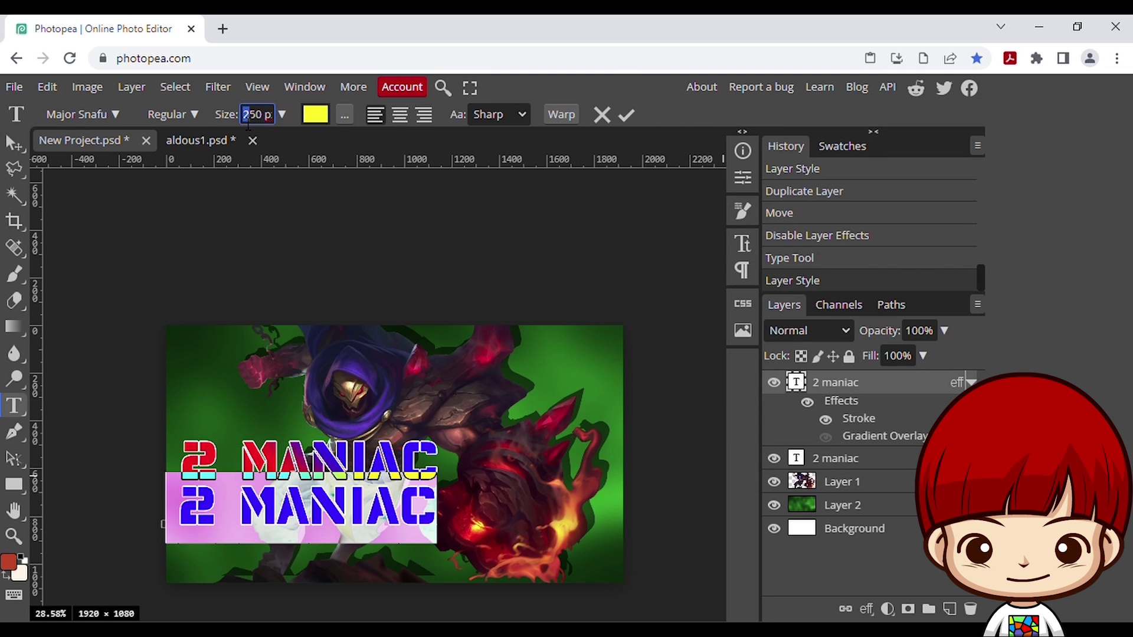
{"action": "left_click", "coordinate": [12, 145]}
{"action": "left_click", "coordinate": [252, 501]}
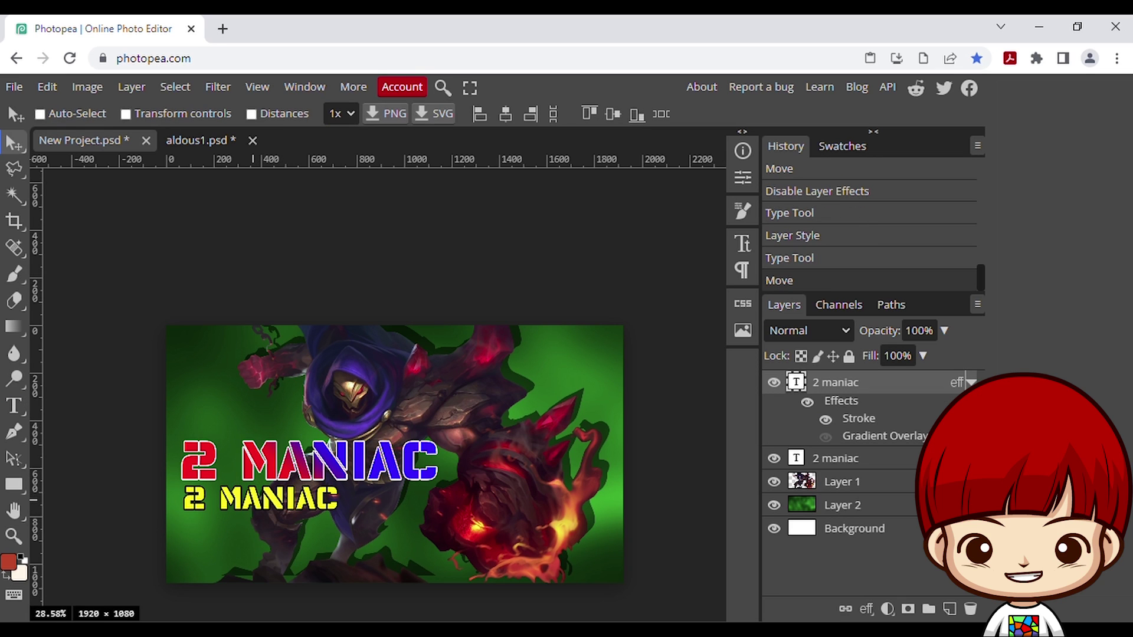
Step: Replace the wording of the yellow text with "1 hit punch build set"
{"action": "double_click", "coordinate": [796, 382]}
{"action": "type", "text": "1"}
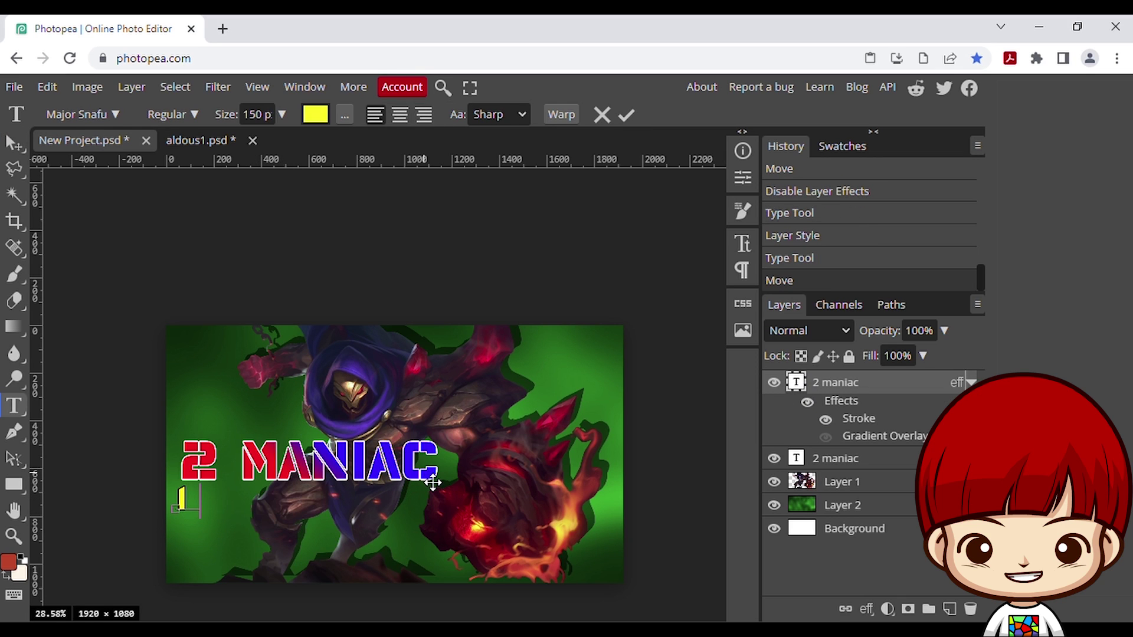
{"action": "type", "text": " HIT PUNCH BUILD SET"}
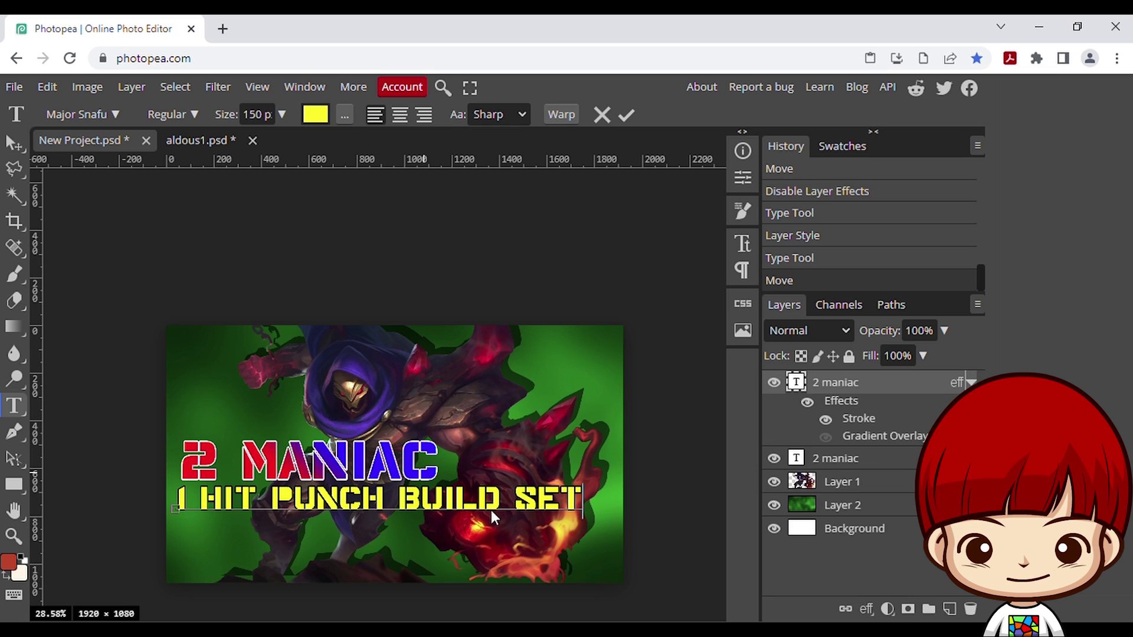
{"action": "left_click", "coordinate": [13, 144]}
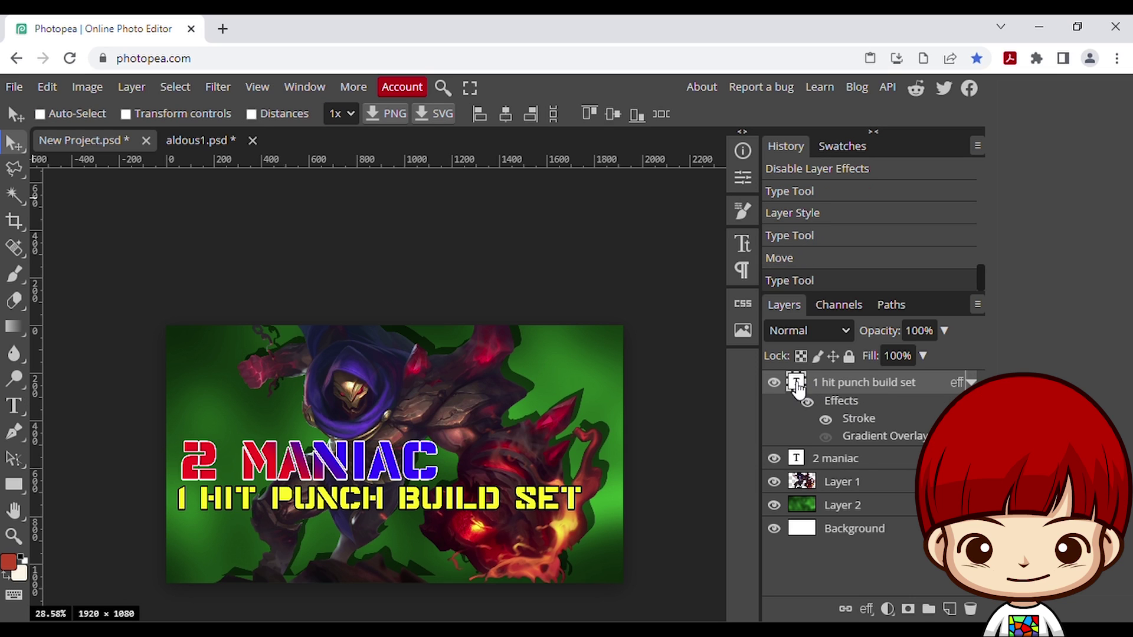
Step: Duplicate the "1 hit punch build set" text layer and move the copy down below it
{"action": "key", "text": "ctrl+j"}
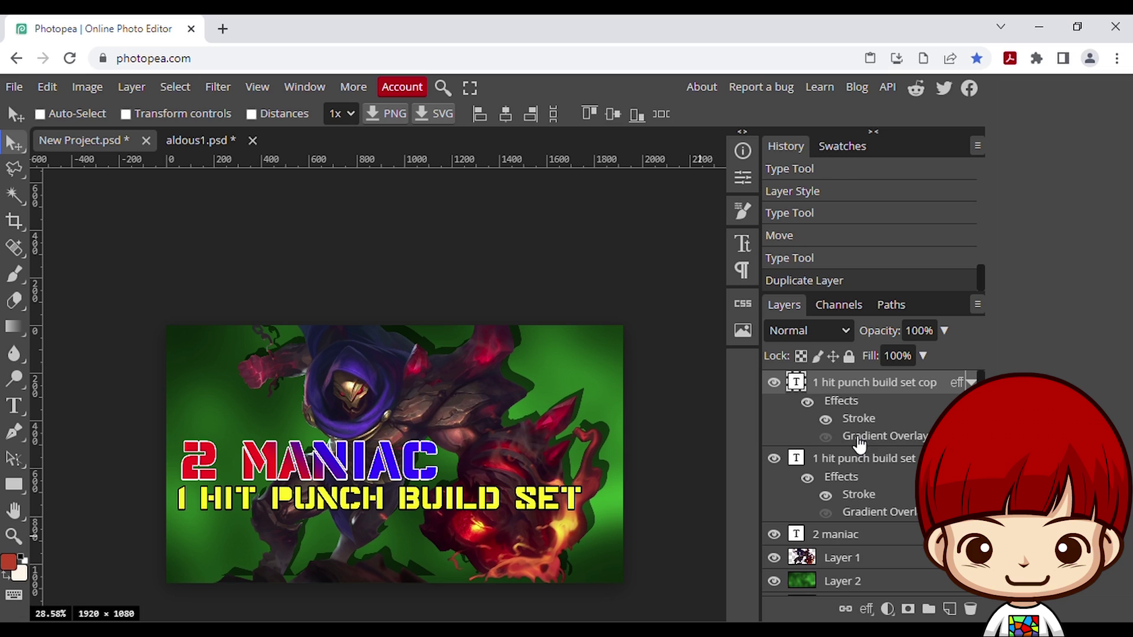
{"action": "left_click_drag", "start_coordinate": [279, 500], "coordinate": [281, 542]}
Step: Replace the lowest text copy's wording with "aldous" and set its size to 300 px
{"action": "double_click", "coordinate": [800, 386]}
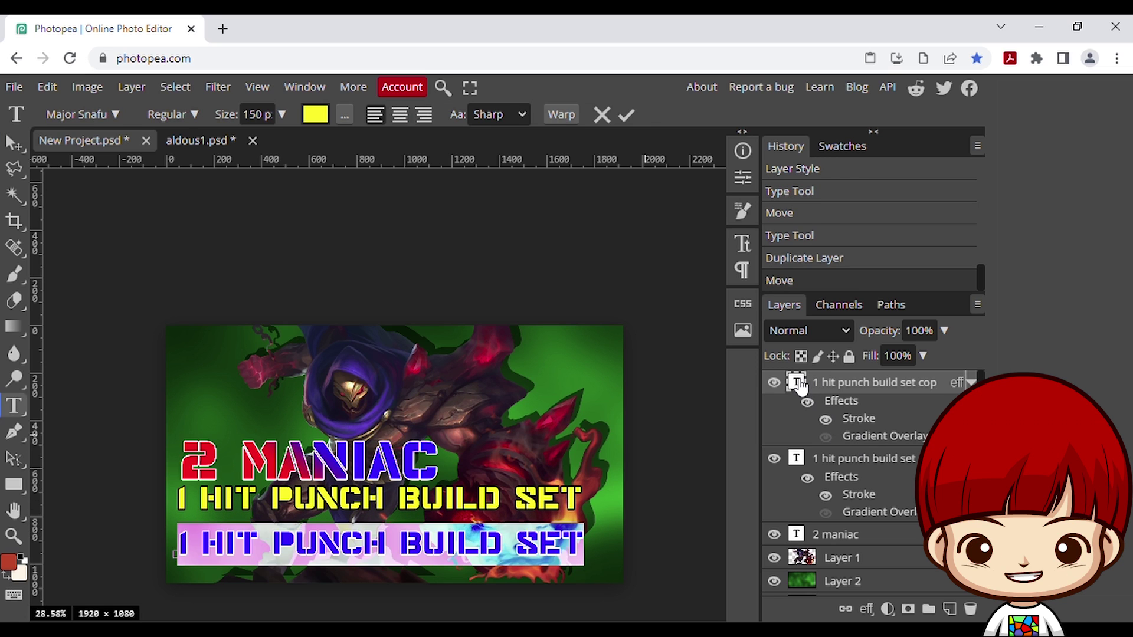
{"action": "type", "text": "aldo"}
{"action": "double_click", "coordinate": [265, 544]}
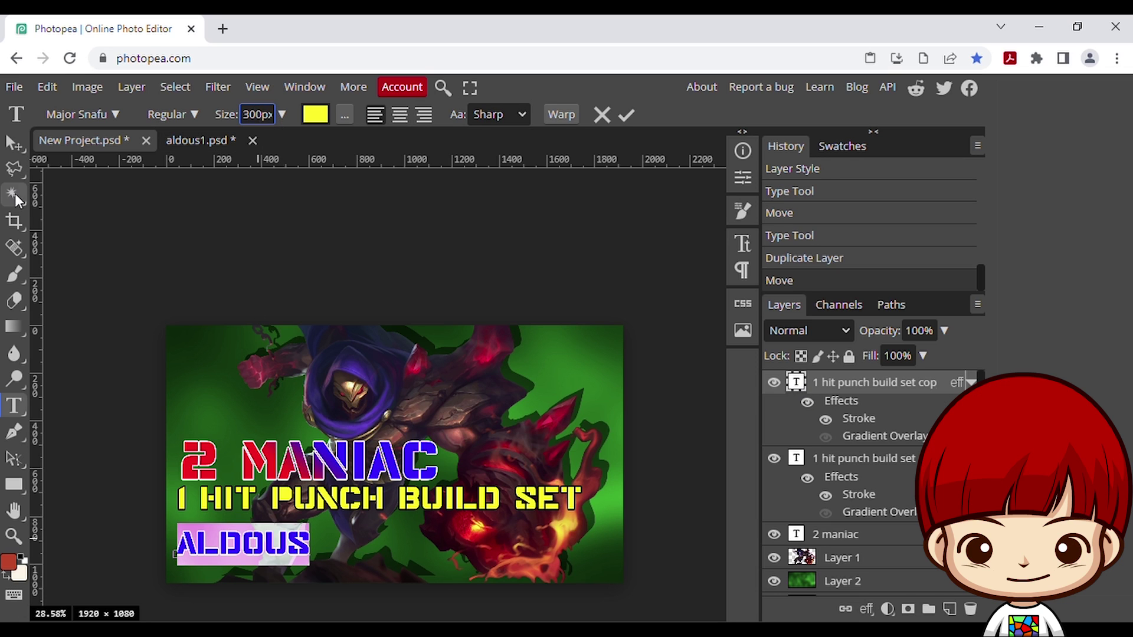
{"action": "left_click", "coordinate": [14, 144]}
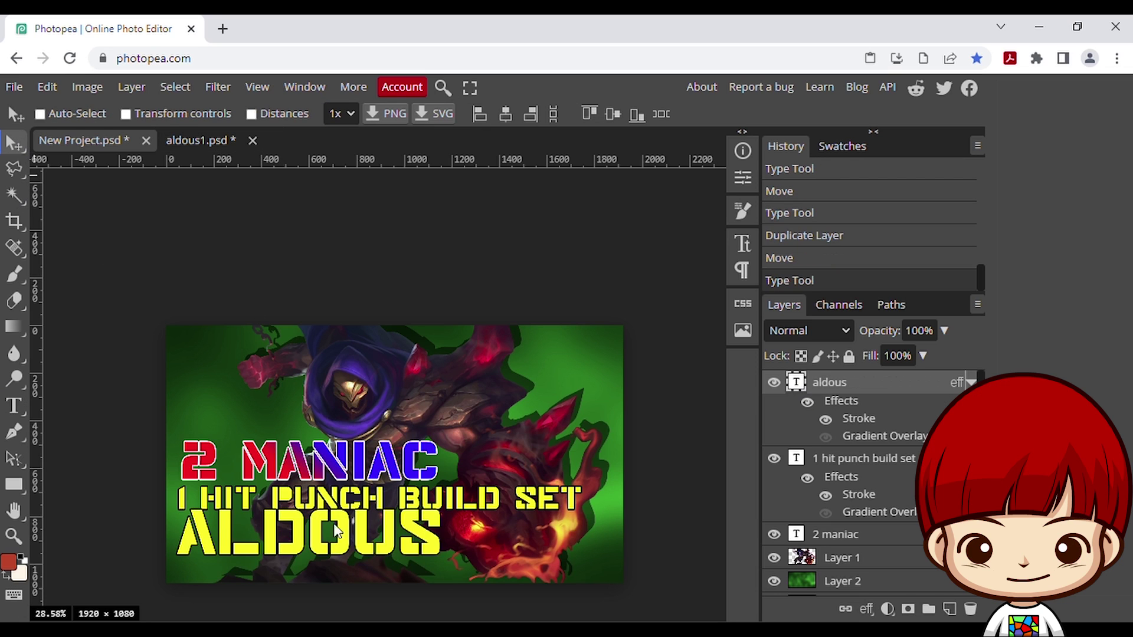
Step: Change the font of the "aldous" text to SF Collegiate and move it slightly down, clear of the line above
{"action": "double_click", "coordinate": [798, 384]}
{"action": "left_click", "coordinate": [68, 112]}
{"action": "scroll", "coordinate": [177, 383], "scroll_direction": "down", "scroll_amount": 15}
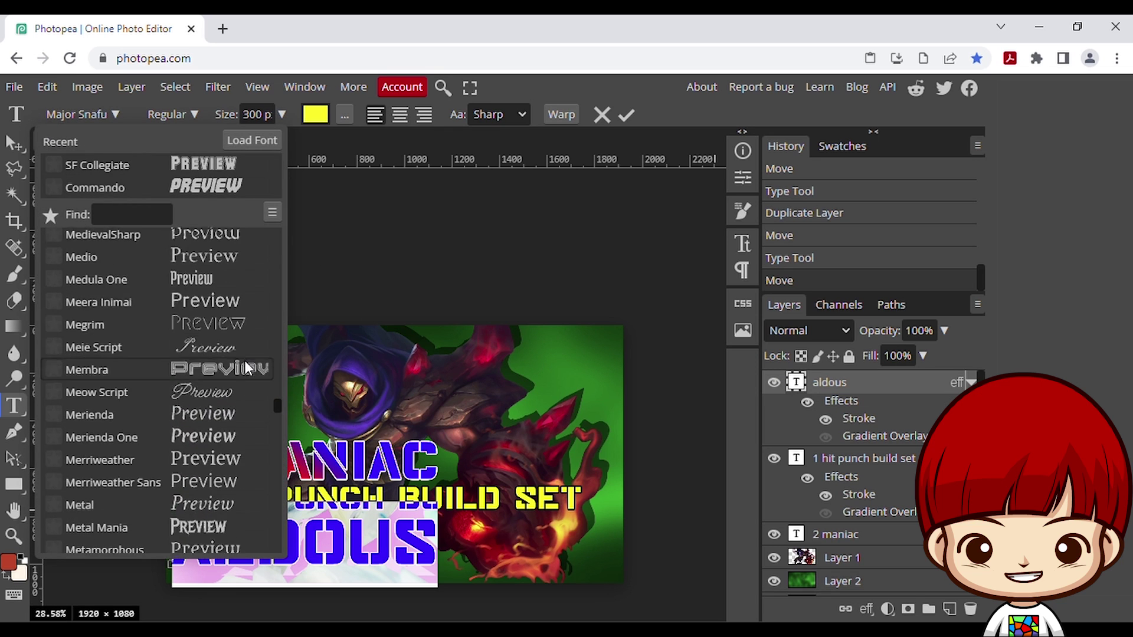
{"action": "scroll", "coordinate": [219, 466], "scroll_direction": "up", "scroll_amount": 1}
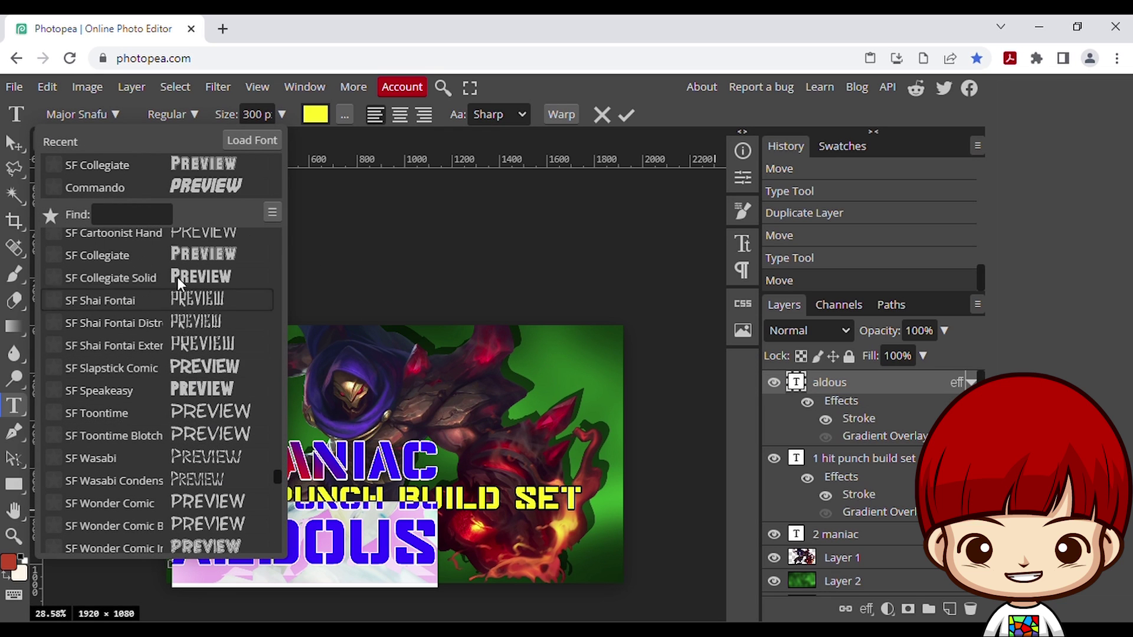
{"action": "left_click", "coordinate": [204, 256]}
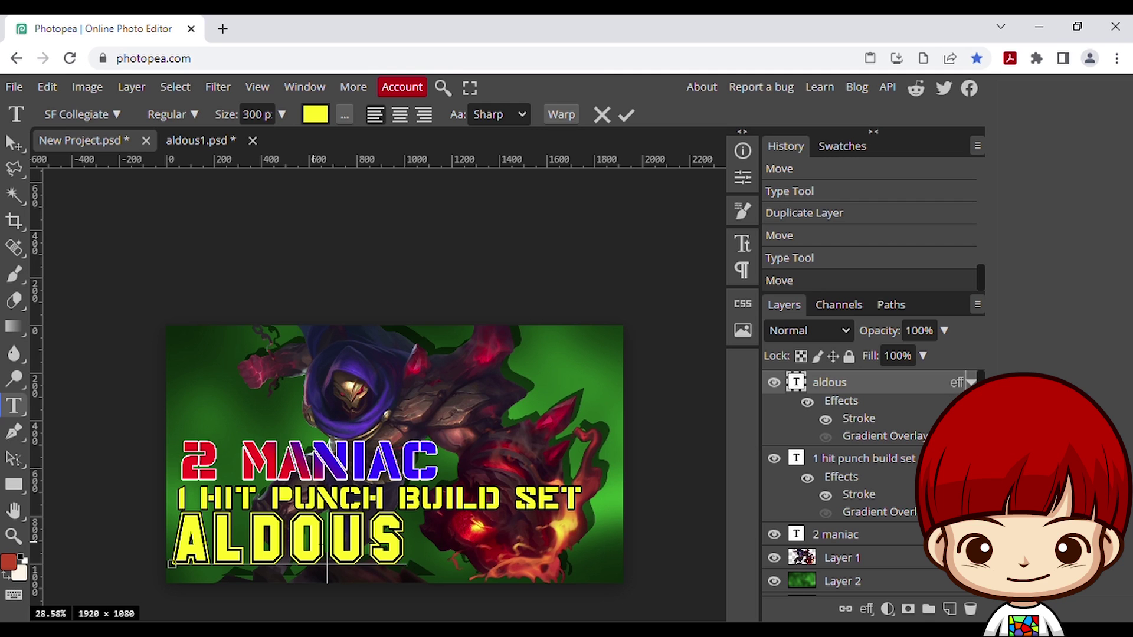
{"action": "left_click_drag", "start_coordinate": [315, 596], "coordinate": [313, 601]}
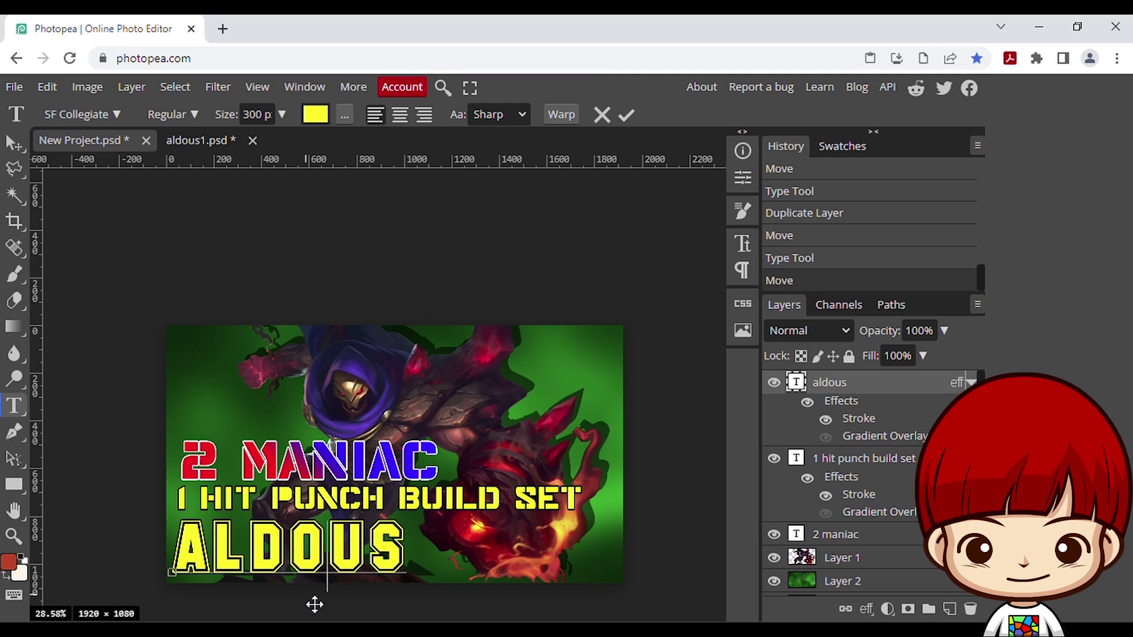
Step: Change the stroke colour of the "aldous" text to white
{"action": "double_click", "coordinate": [841, 428]}
{"action": "left_click", "coordinate": [759, 322]}
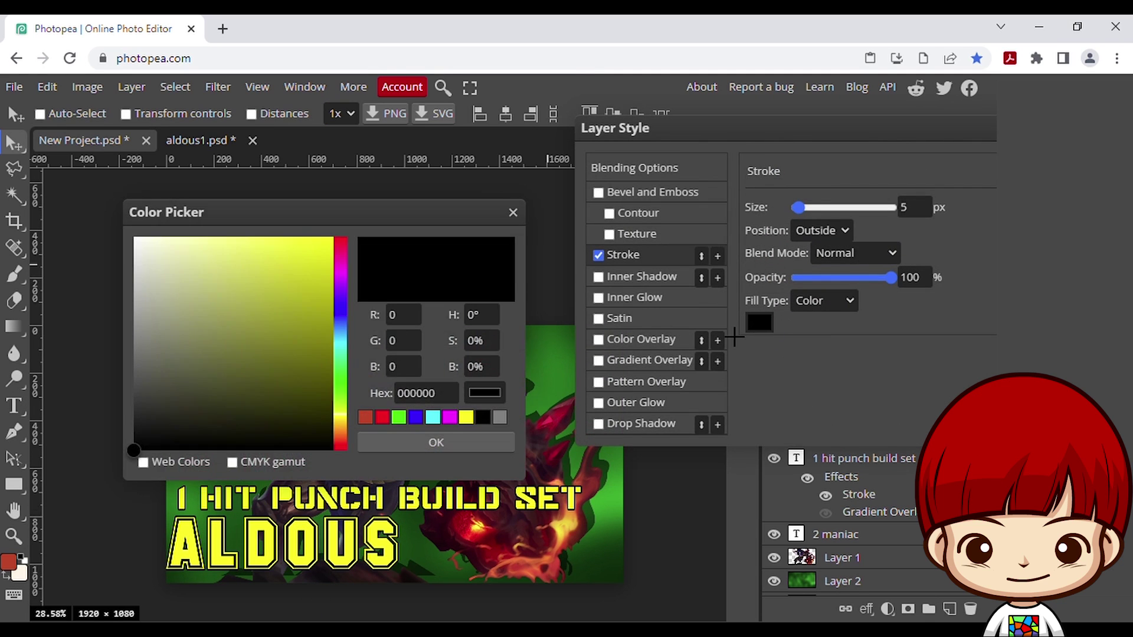
{"action": "left_click_drag", "start_coordinate": [104, 252], "coordinate": [105, 239]}
{"action": "left_click", "coordinate": [475, 444]}
{"action": "key", "text": "Return"}
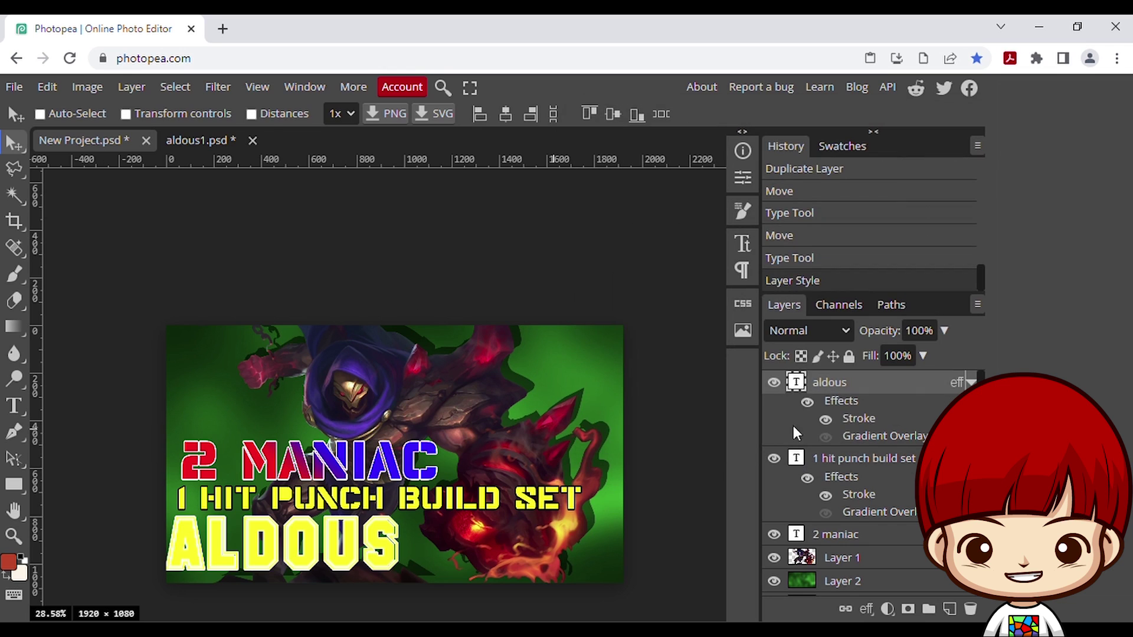
Step: Change the fill colour of the "aldous" text from yellow to red
{"action": "double_click", "coordinate": [796, 383]}
{"action": "left_click", "coordinate": [323, 117]}
{"action": "left_click", "coordinate": [387, 418]}
{"action": "key", "text": "Return"}
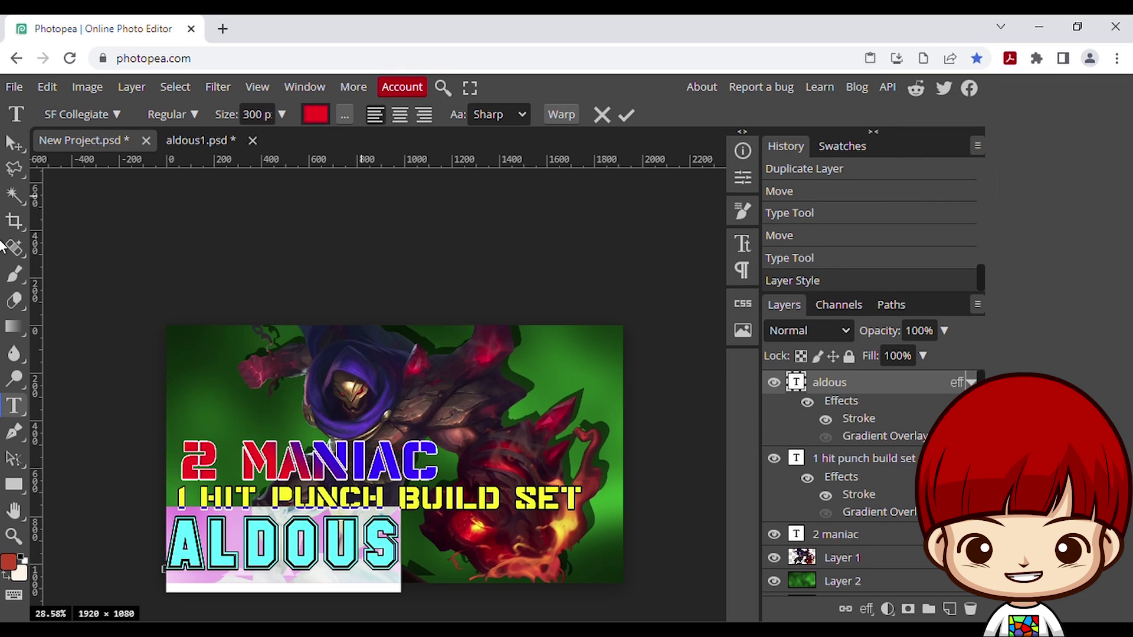
{"action": "left_click", "coordinate": [18, 142]}
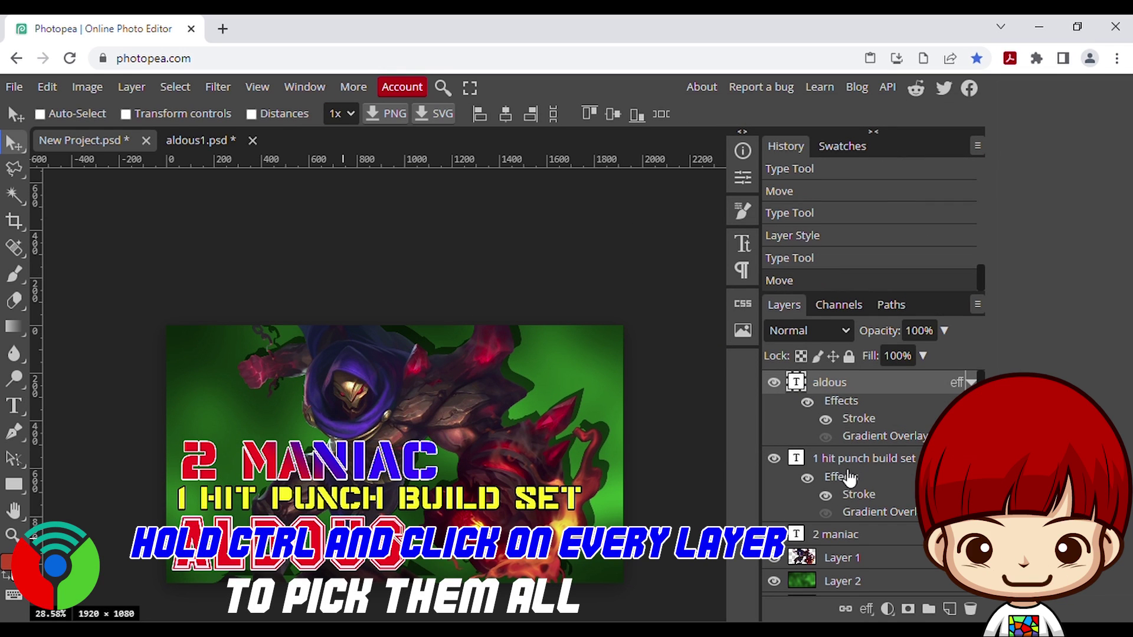
Step: Select the "aldous", "1 hit punch build set" and "2 maniac" layers together, align their left edges and give them equal vertical gaps
{"action": "left_click", "coordinate": [836, 460], "text": "ctrl"}
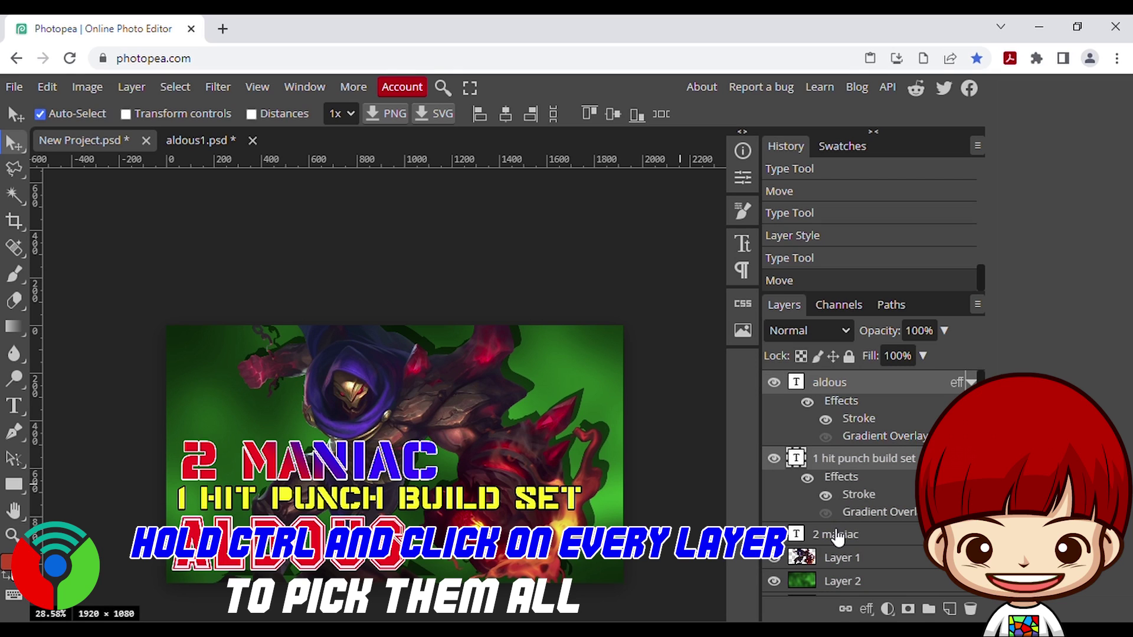
{"action": "left_click", "coordinate": [833, 534], "text": "ctrl"}
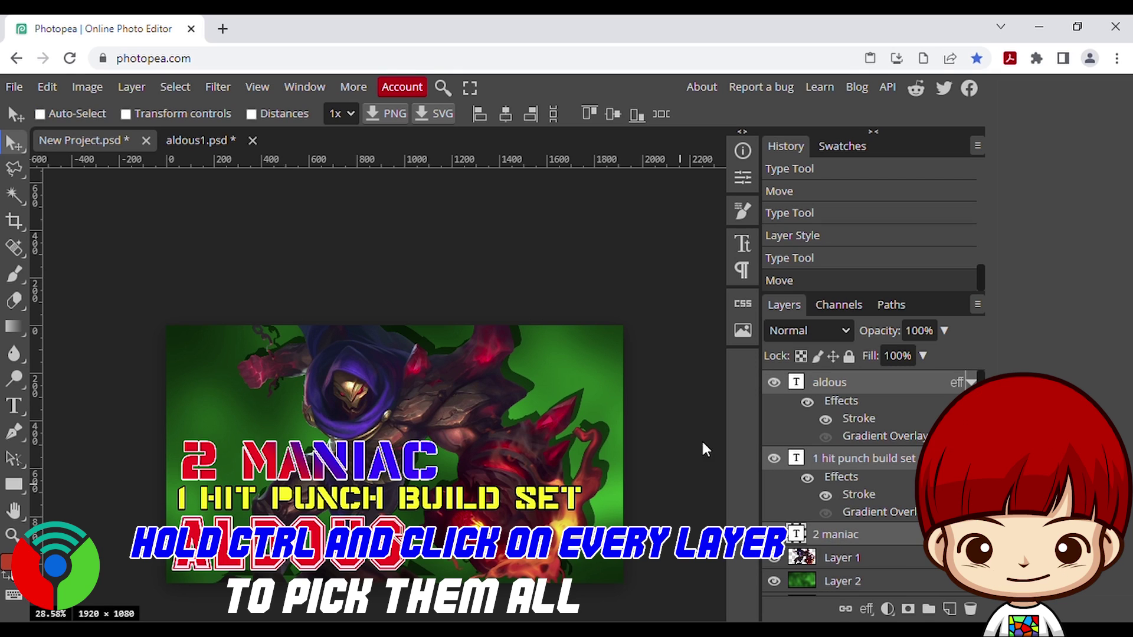
{"action": "left_click", "coordinate": [479, 115]}
{"action": "left_click", "coordinate": [552, 114]}
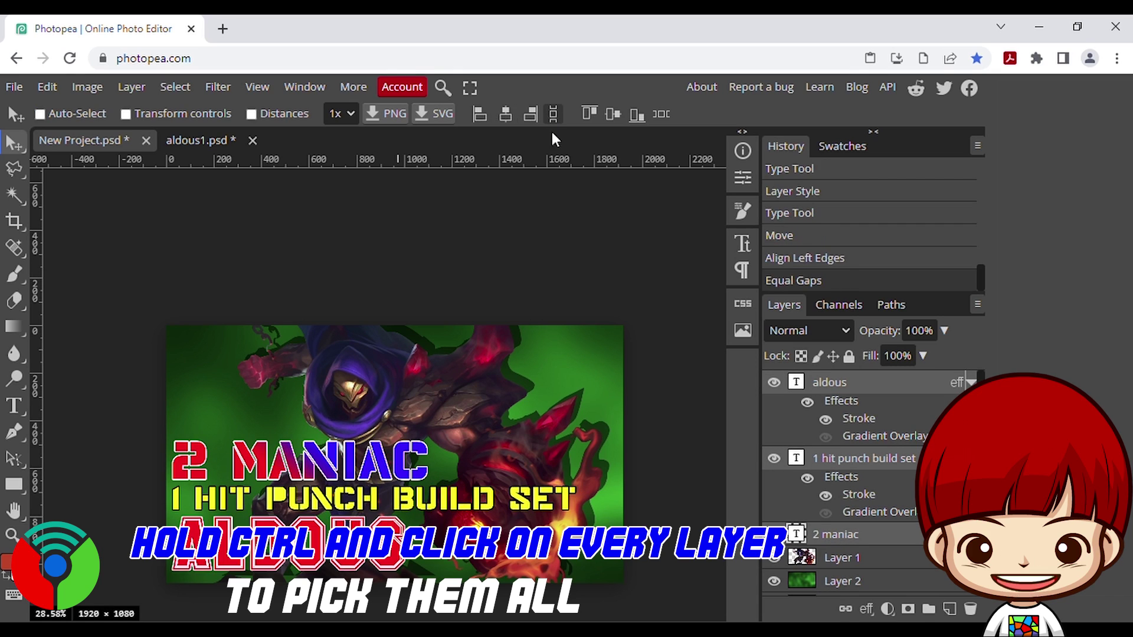
Step: Narrow the three selected text lines with Free Transform and shift them together to the right on the canvas
{"action": "key", "text": "ctrl+t"}
{"action": "left_click_drag", "start_coordinate": [584, 506], "coordinate": [491, 506]}
{"action": "left_click_drag", "start_coordinate": [314, 469], "coordinate": [417, 472]}
{"action": "key", "text": "Return"}
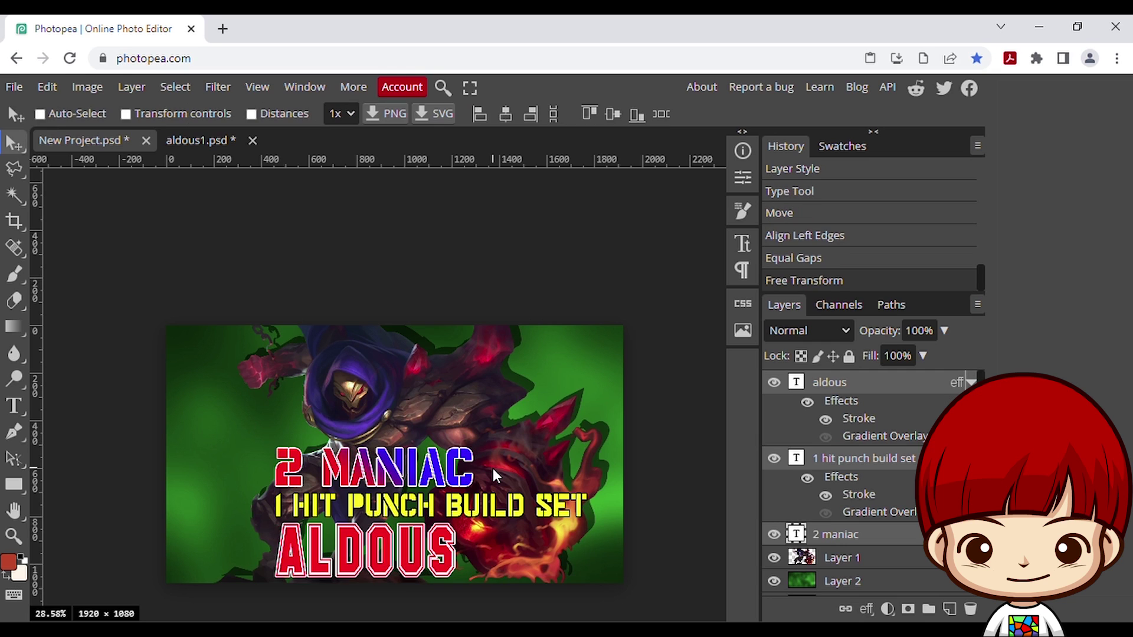
Step: Move the Layer 1 character to the left and narrow the "1 hit punch build set" line with Free Transform
{"action": "left_click", "coordinate": [816, 565]}
{"action": "left_click_drag", "start_coordinate": [543, 443], "coordinate": [492, 438]}
{"action": "left_click", "coordinate": [871, 467]}
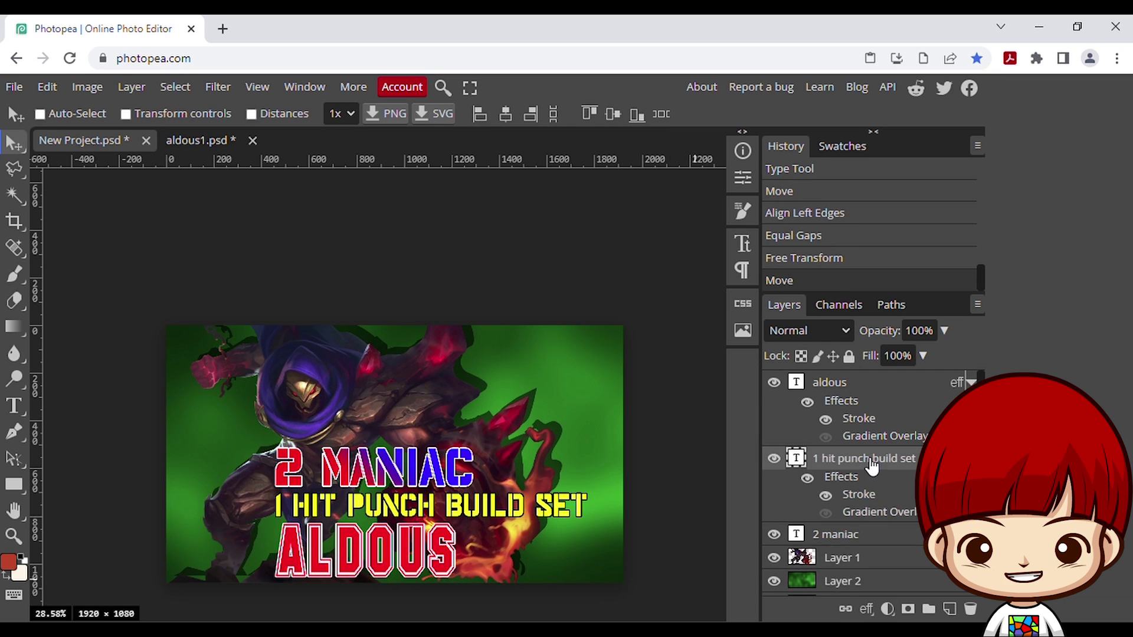
{"action": "key", "text": "ctrl+t"}
{"action": "left_click_drag", "start_coordinate": [605, 500], "coordinate": [506, 470]}
{"action": "key", "text": "Return"}
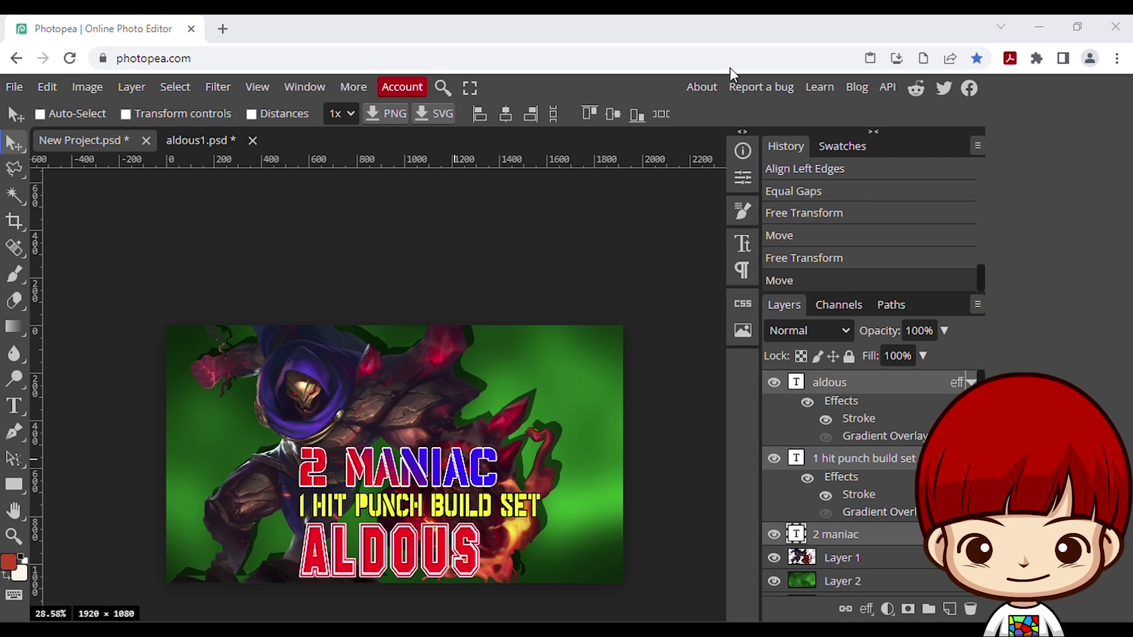
Step: Place the A5 avatar image in the canvas's lower-left corner beside the text and scale it down slightly
{"action": "left_click_drag", "start_coordinate": [831, 171], "coordinate": [273, 491]}
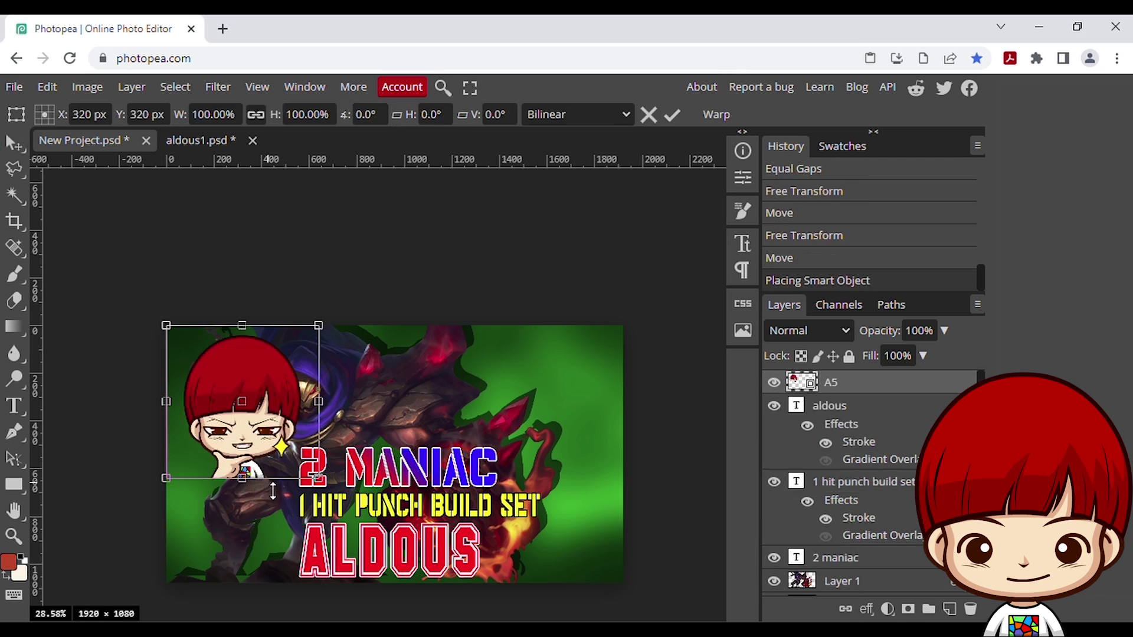
{"action": "left_click_drag", "start_coordinate": [230, 381], "coordinate": [230, 486]}
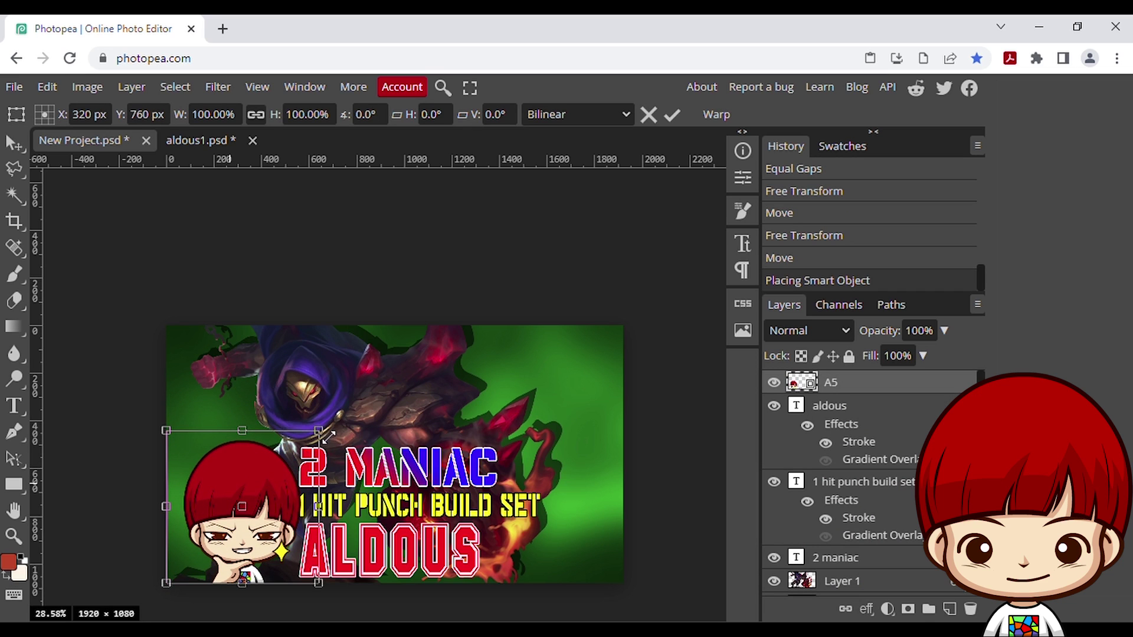
{"action": "left_click_drag", "start_coordinate": [328, 437], "coordinate": [321, 441]}
{"action": "key", "text": "Return"}
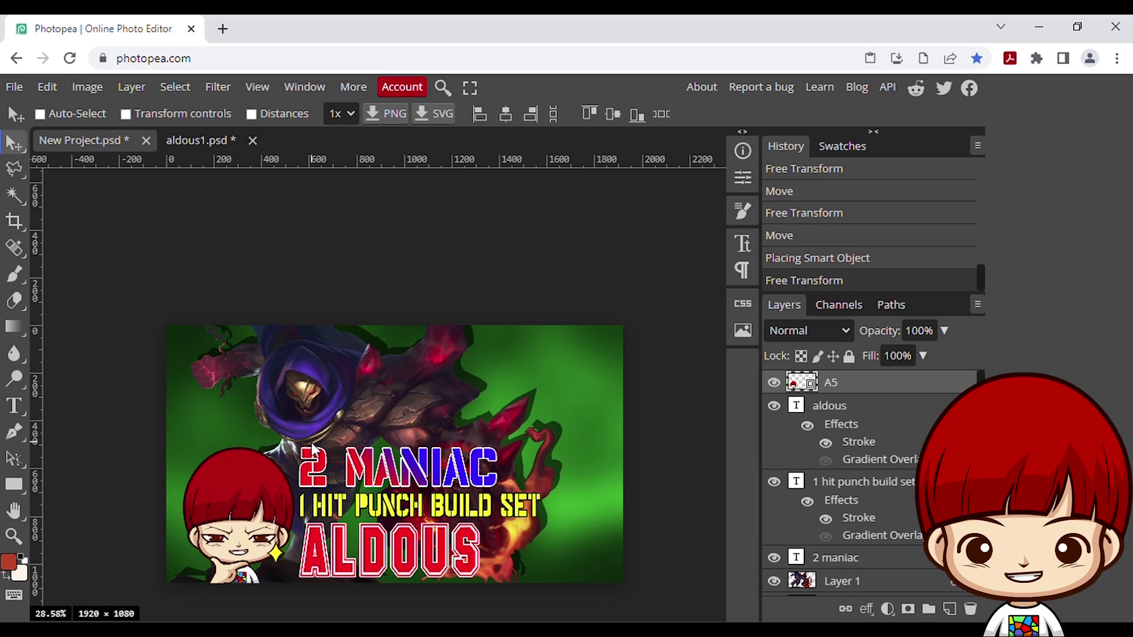
{"action": "left_click_drag", "start_coordinate": [269, 487], "coordinate": [264, 486]}
Step: Add an Outer Glow to the A5 avatar layer with 10% spread and 15 px size
{"action": "left_click", "coordinate": [175, 87]}
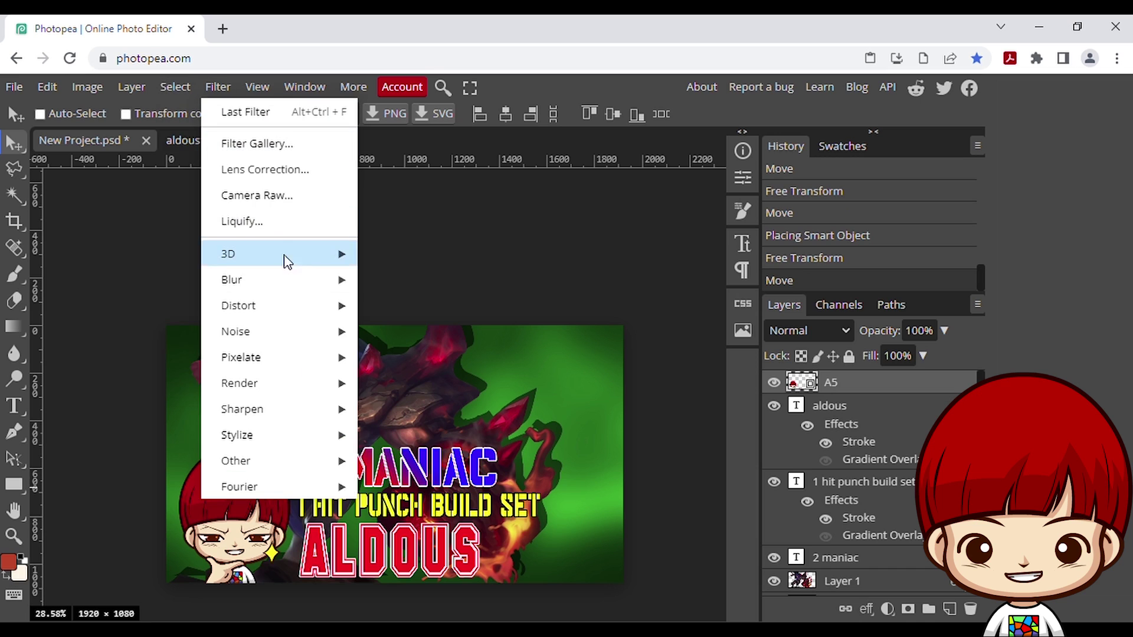
{"action": "mouse_move", "coordinate": [131, 87]}
{"action": "mouse_move", "coordinate": [165, 220]}
{"action": "left_click", "coordinate": [341, 461]}
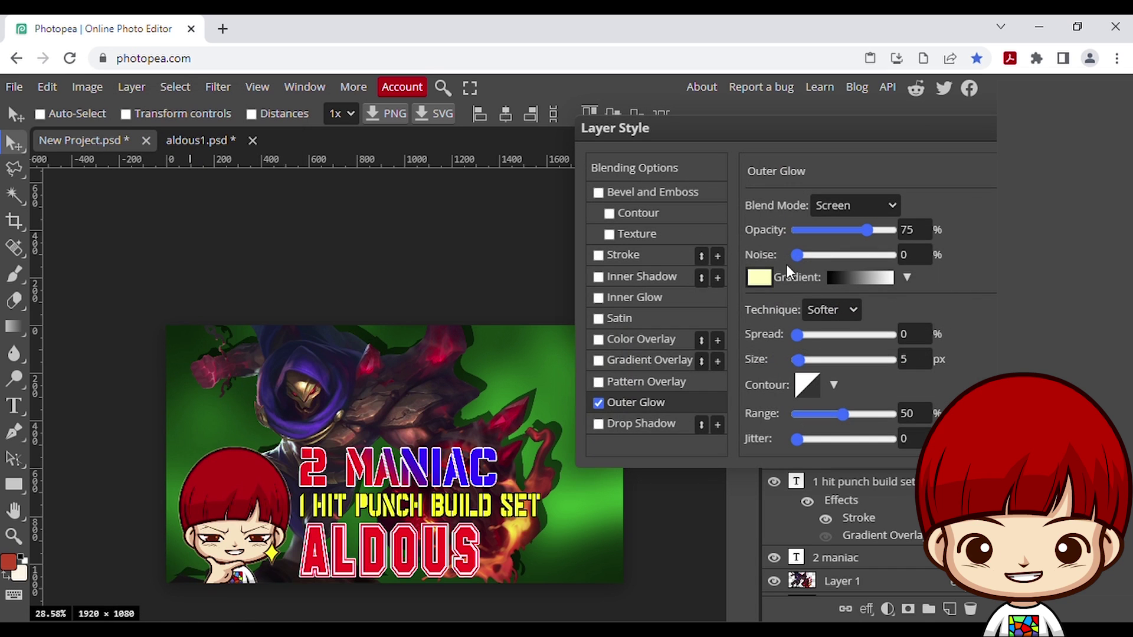
{"action": "left_click", "coordinate": [903, 336]}
{"action": "type", "text": "1"}
{"action": "left_click", "coordinate": [903, 360]}
{"action": "type", "text": "1"}
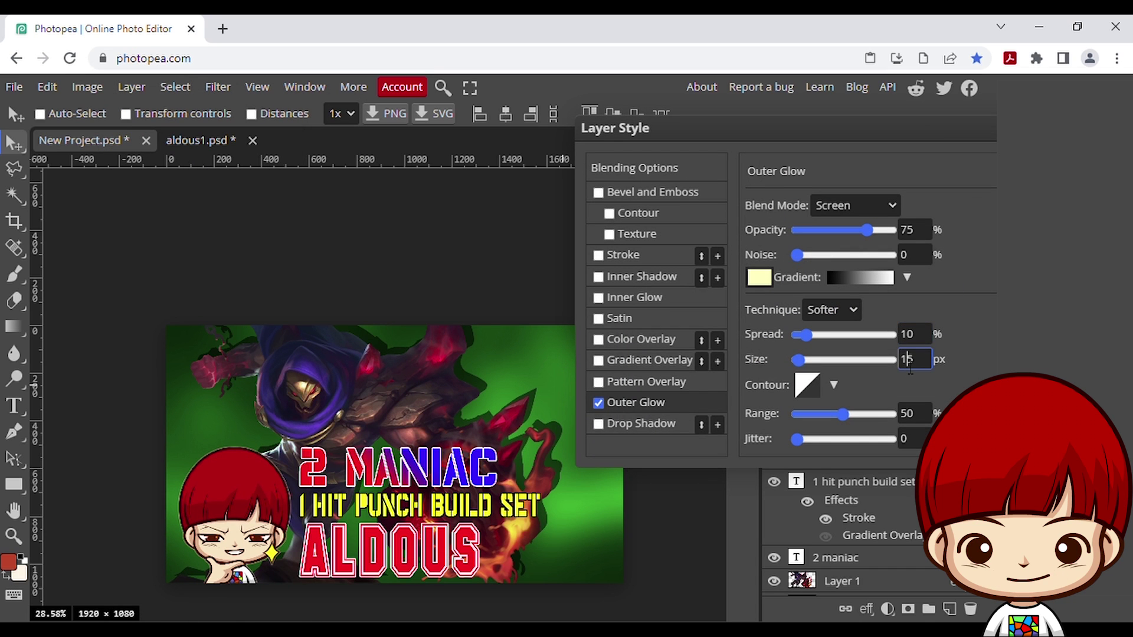
{"action": "key", "text": "Return"}
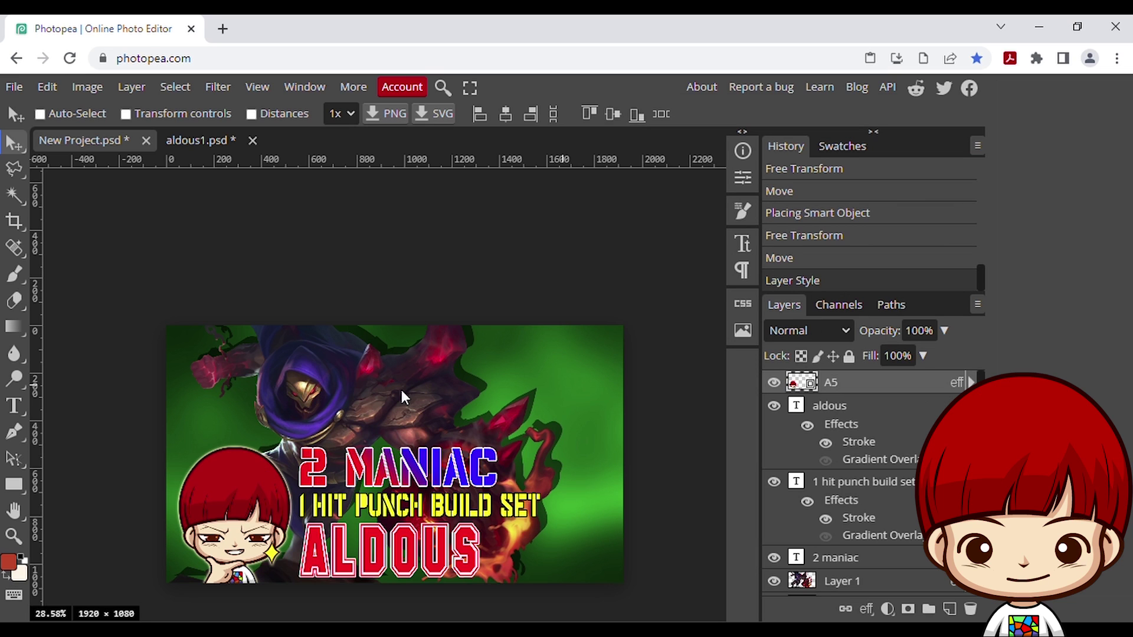
Step: Apply Hue/Saturation to the Layer 1 character with saturation 49 and lightness -1
{"action": "scroll", "coordinate": [853, 480], "scroll_direction": "down", "scroll_amount": 1}
{"action": "left_click", "coordinate": [844, 540]}
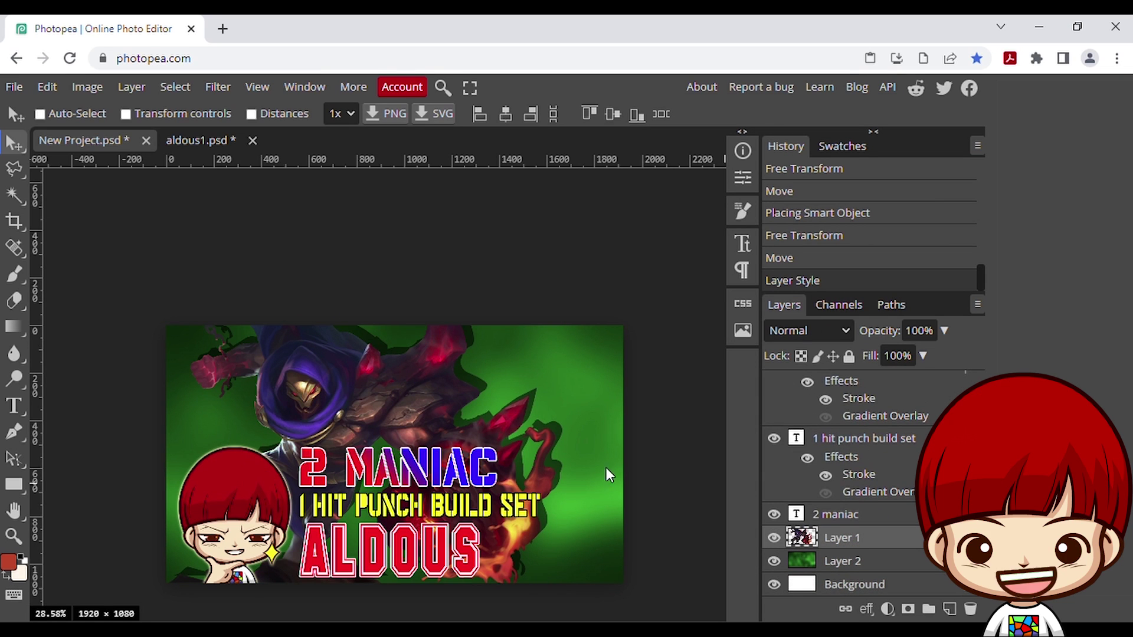
{"action": "left_click", "coordinate": [89, 87]}
{"action": "mouse_move", "coordinate": [160, 148]}
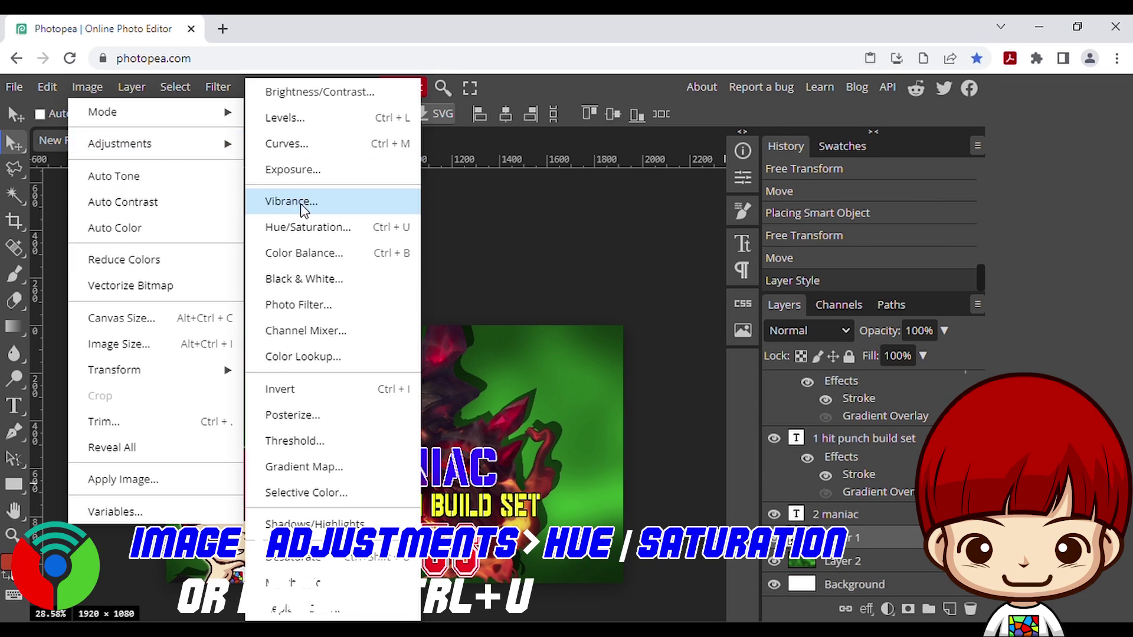
{"action": "left_click", "coordinate": [307, 224]}
{"action": "left_click_drag", "start_coordinate": [724, 256], "coordinate": [759, 257]}
{"action": "left_click_drag", "start_coordinate": [716, 306], "coordinate": [714, 306]}
{"action": "left_click_drag", "start_coordinate": [759, 256], "coordinate": [774, 258]}
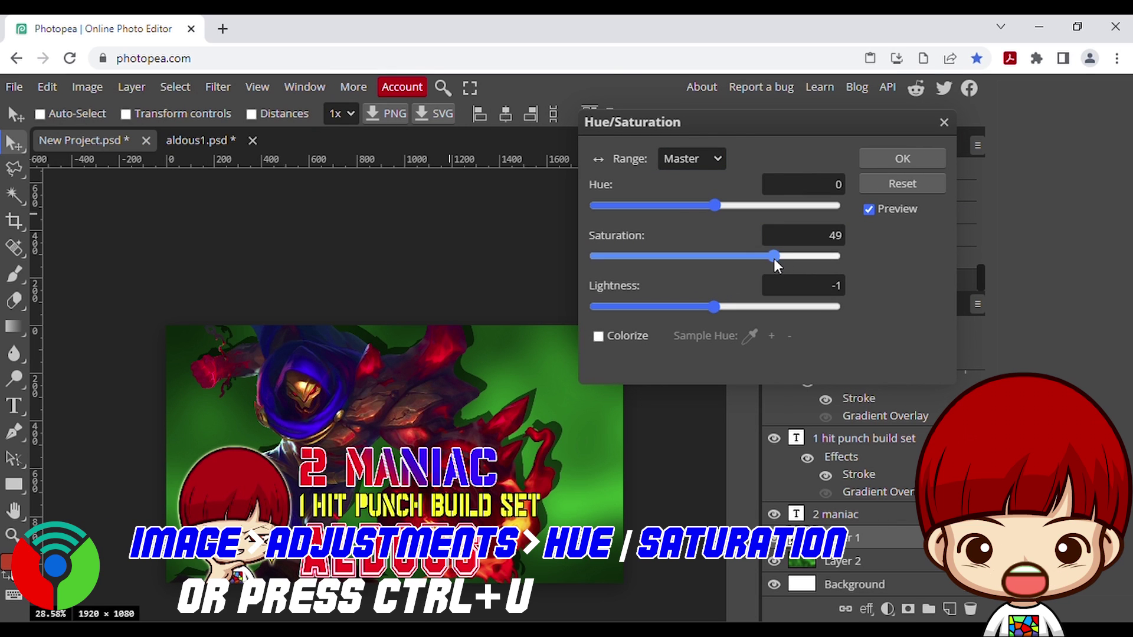
{"action": "key", "text": "Return"}
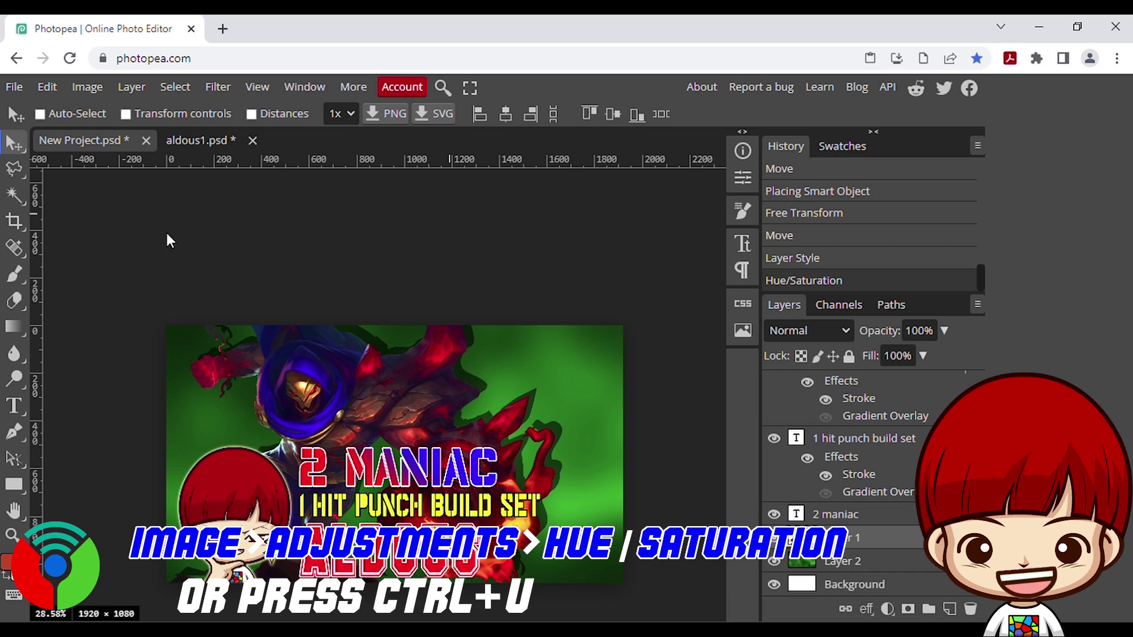
Step: Save the finished thumbnail as a PSD
{"action": "left_click", "coordinate": [13, 87]}
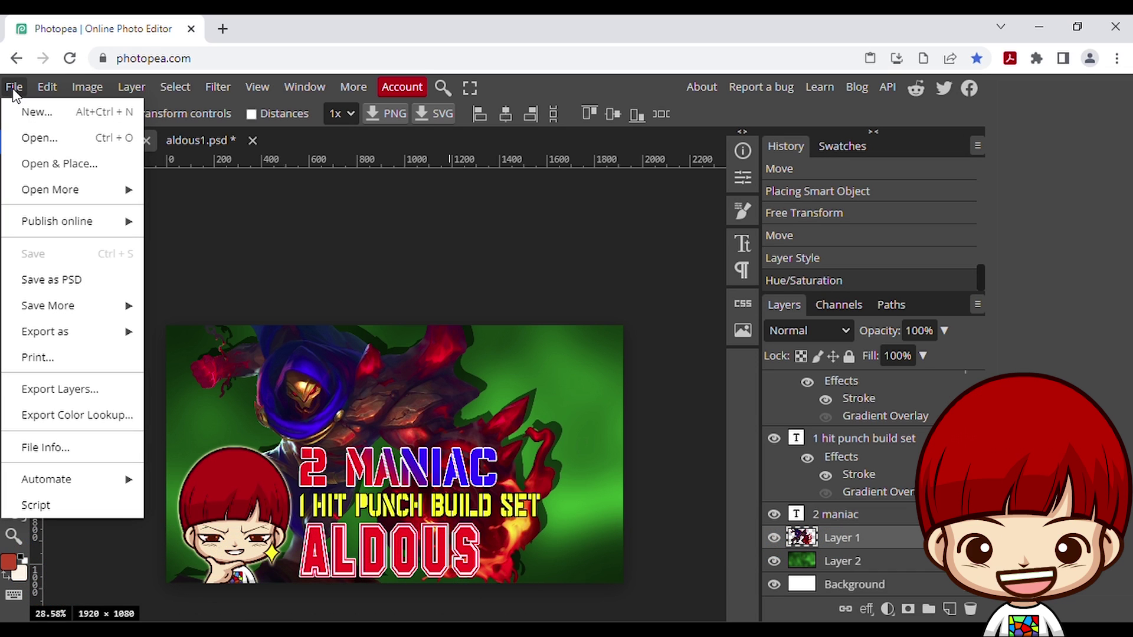
{"action": "left_click", "coordinate": [75, 280]}
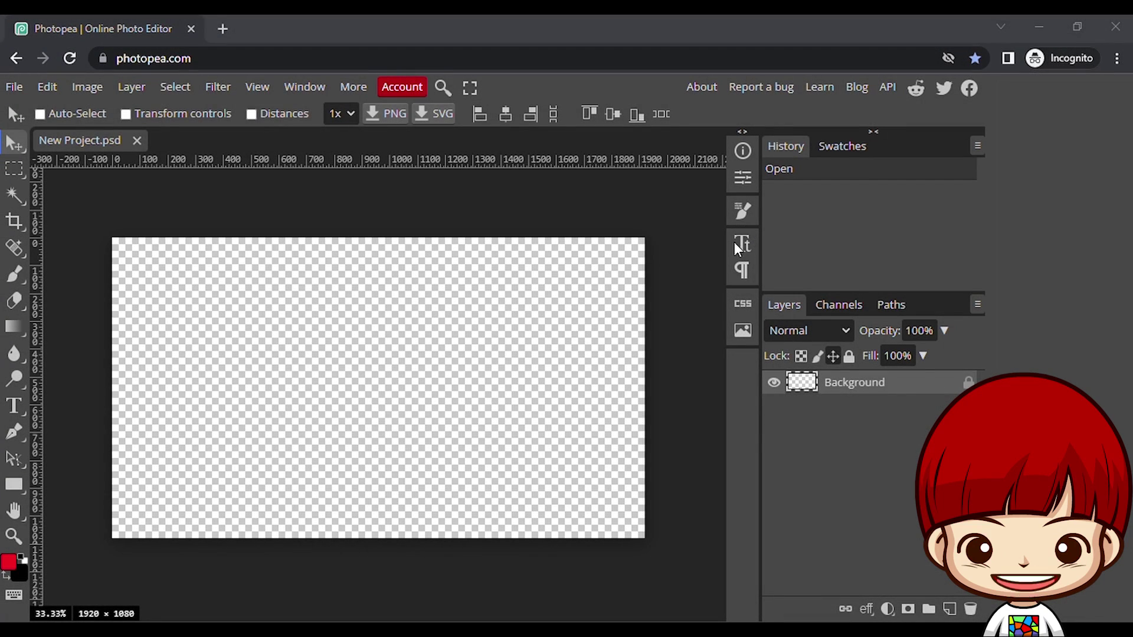
Step: Place the Tough_Boots, Blade_of_the_Heptaseas, Malefic_Roar, Brute_Force_Breastplate, Thunder_Belt and Oracle images in the empty 1920 × 1080 project
{"action": "left_click_drag", "start_coordinate": [737, 249], "coordinate": [275, 351]}
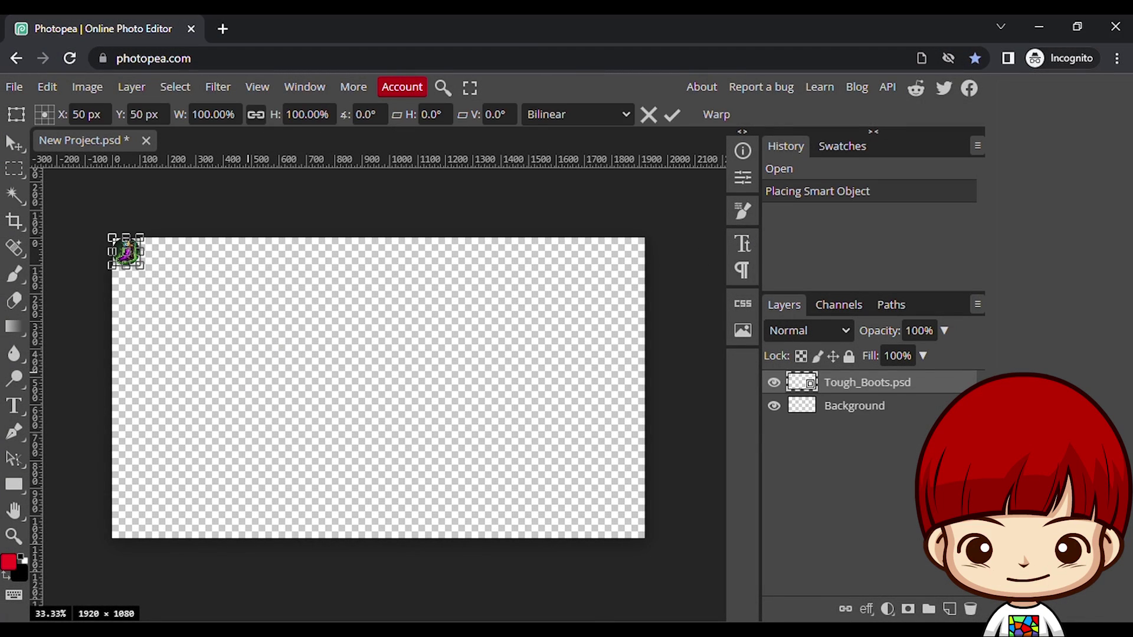
{"action": "left_click_drag", "start_coordinate": [661, 186], "coordinate": [280, 294]}
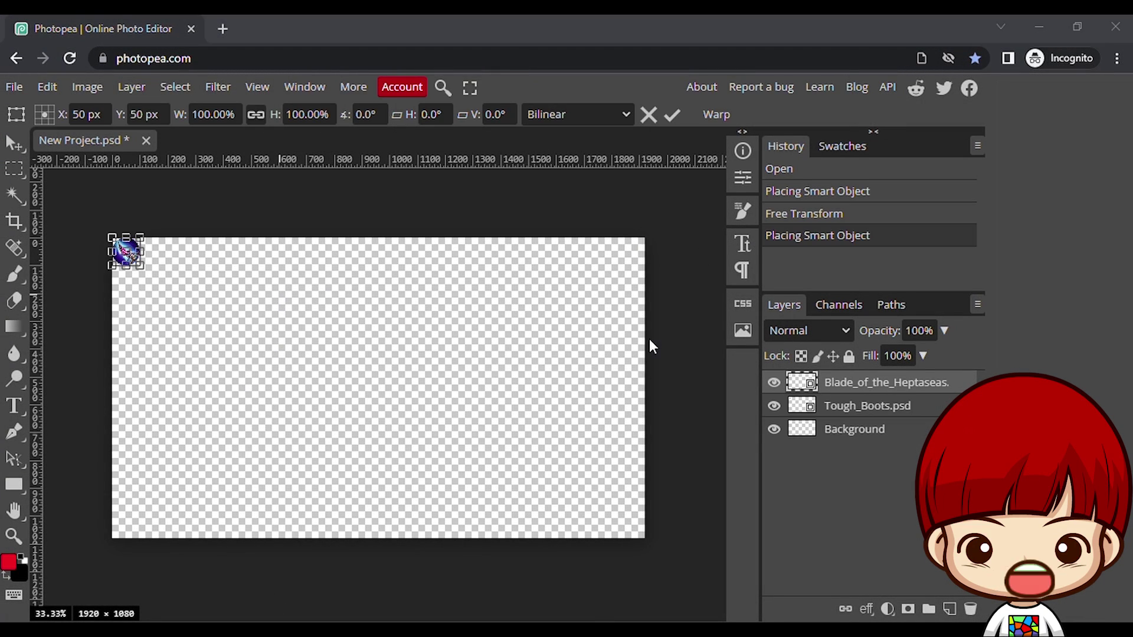
{"action": "left_click_drag", "start_coordinate": [276, 333], "coordinate": [279, 337]}
{"action": "left_click_drag", "start_coordinate": [637, 202], "coordinate": [348, 283]}
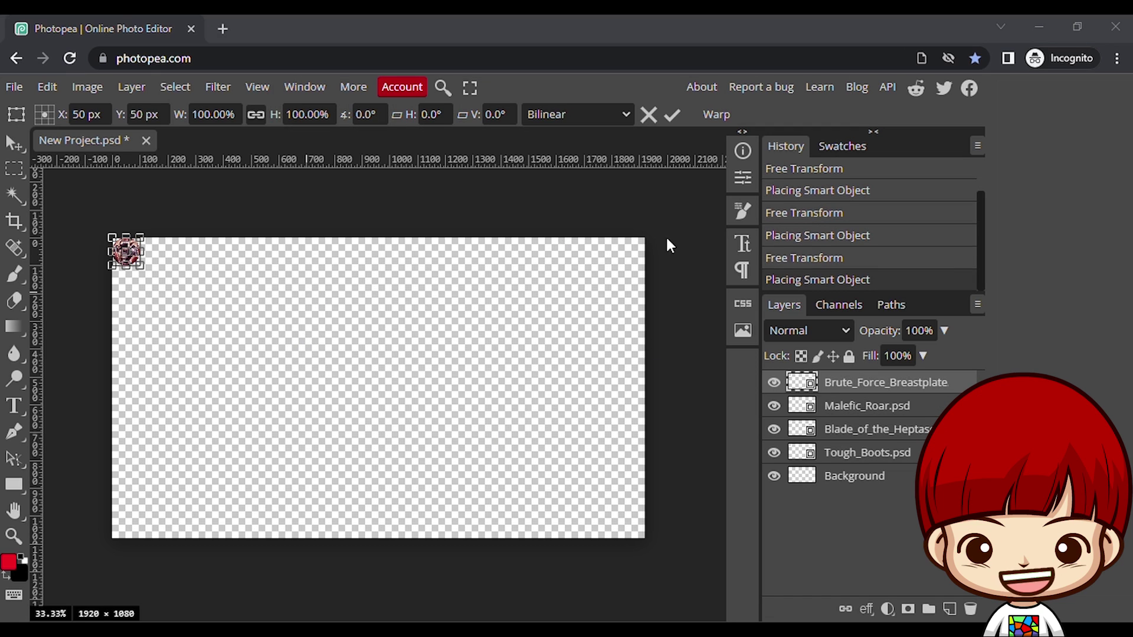
{"action": "left_click_drag", "start_coordinate": [263, 514], "coordinate": [290, 346]}
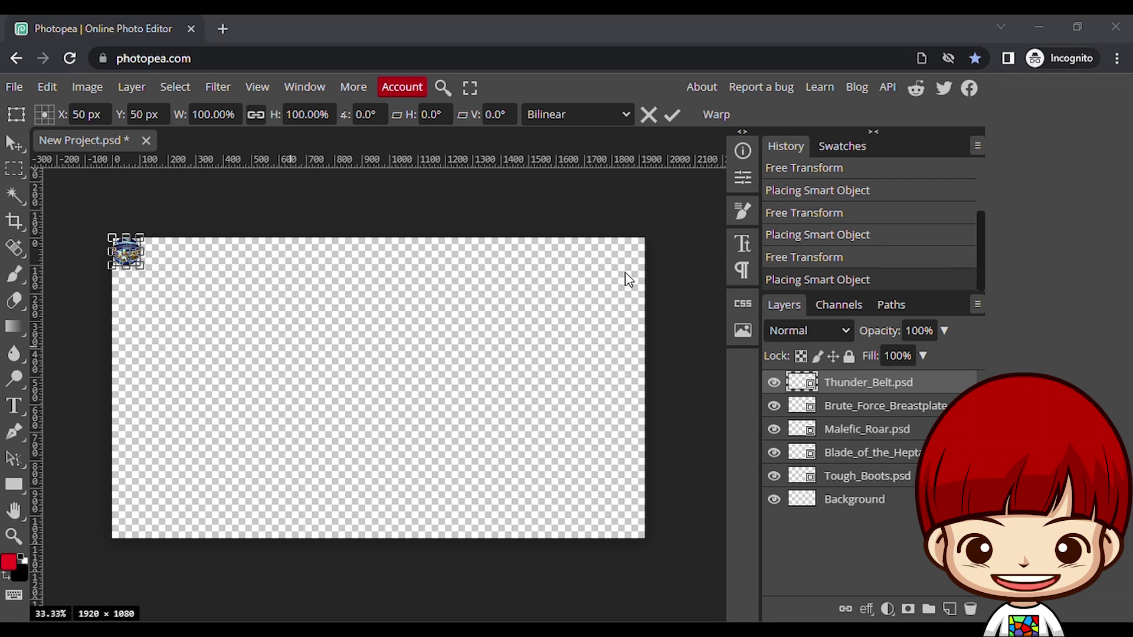
{"action": "left_click_drag", "start_coordinate": [625, 272], "coordinate": [264, 309]}
Step: Scale all six item icons together to 170% and move the stack down and right, away from the canvas corner
{"action": "left_click", "coordinate": [870, 504]}
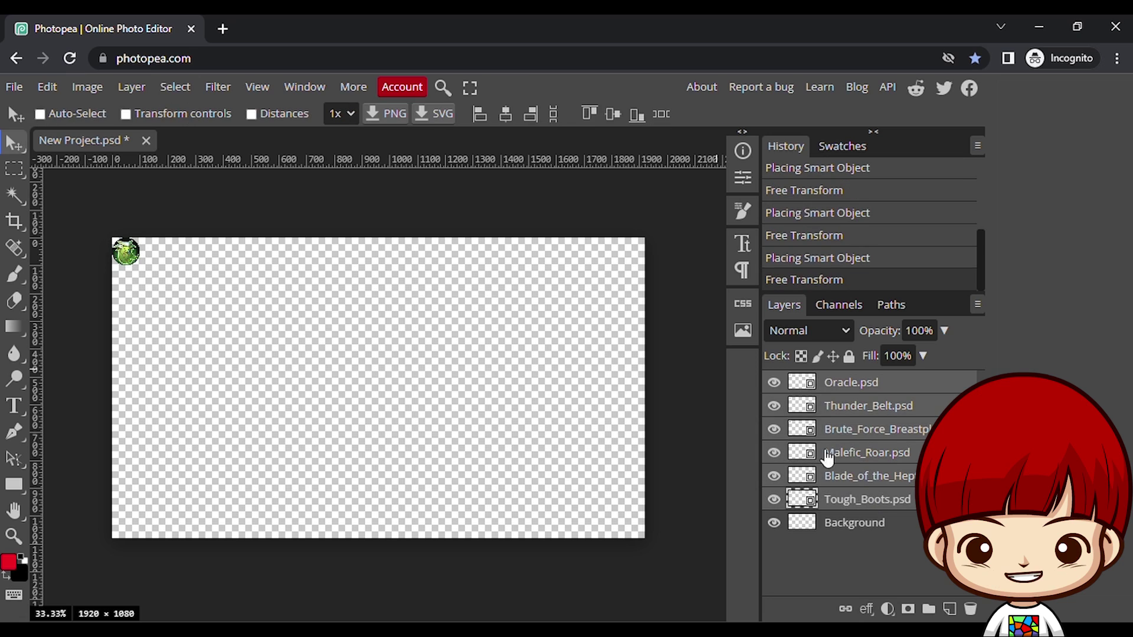
{"action": "key", "text": "ctrl+alt+t"}
{"action": "left_click_drag", "start_coordinate": [198, 115], "coordinate": [206, 128]}
{"action": "left_click", "coordinate": [256, 114]}
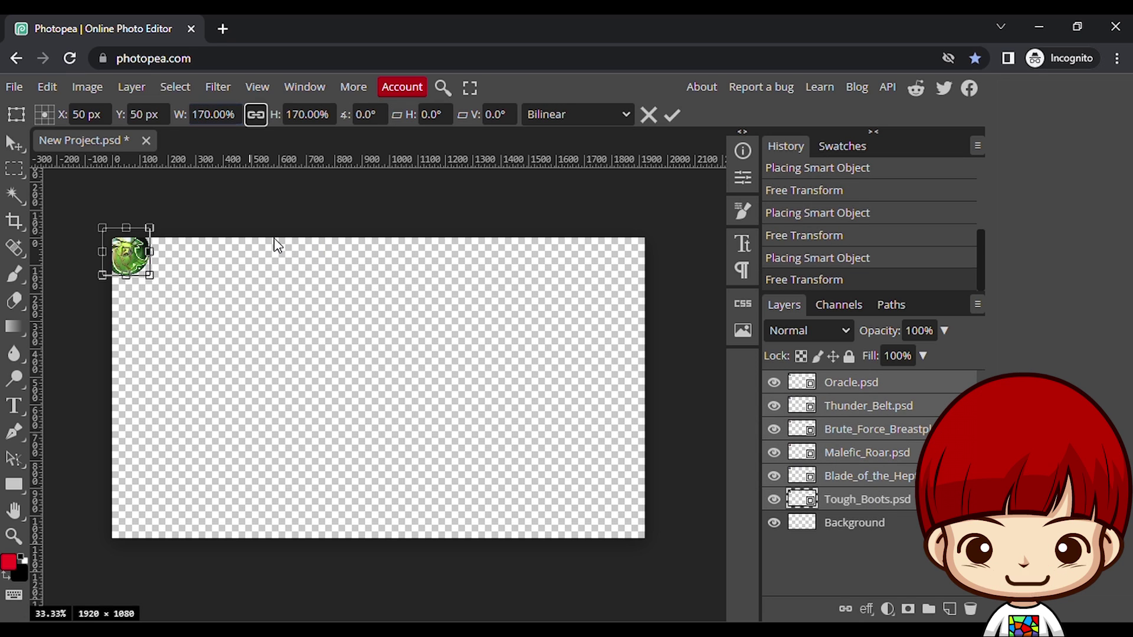
{"action": "key", "text": "Return"}
{"action": "left_click_drag", "start_coordinate": [143, 267], "coordinate": [200, 406]}
Step: Move the Oracle icon right of the stack and set Tough_Boots and Blade_of_the_Heptaseas side by side in a row above
{"action": "left_click", "coordinate": [838, 382]}
{"action": "left_click_drag", "start_coordinate": [194, 404], "coordinate": [306, 404]}
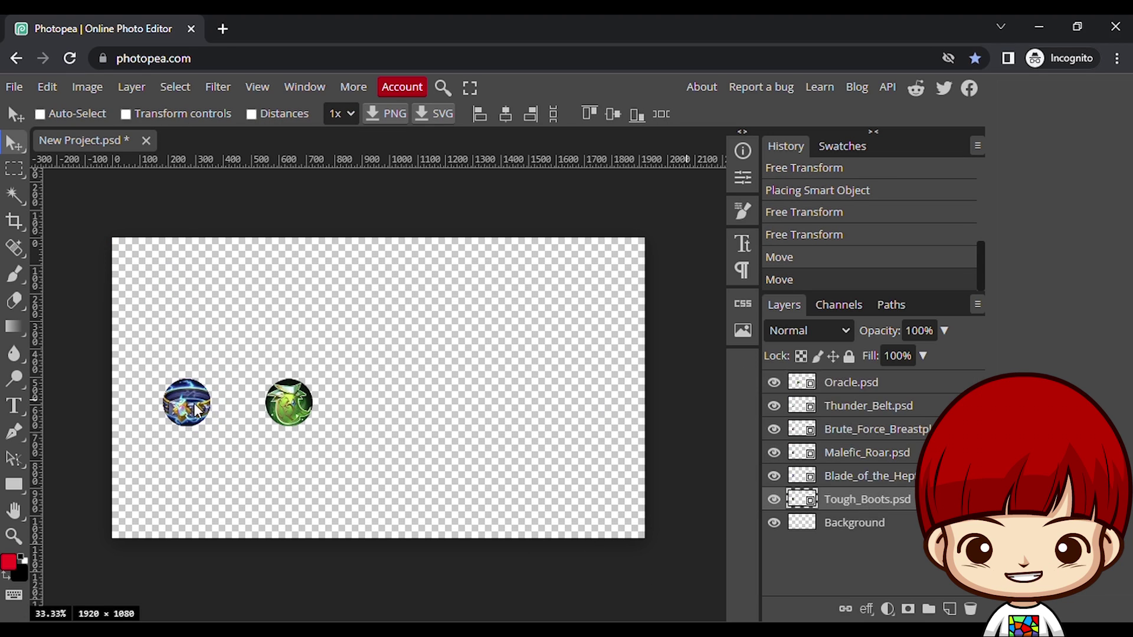
{"action": "left_click_drag", "start_coordinate": [178, 408], "coordinate": [255, 319]}
{"action": "left_click", "coordinate": [878, 477]}
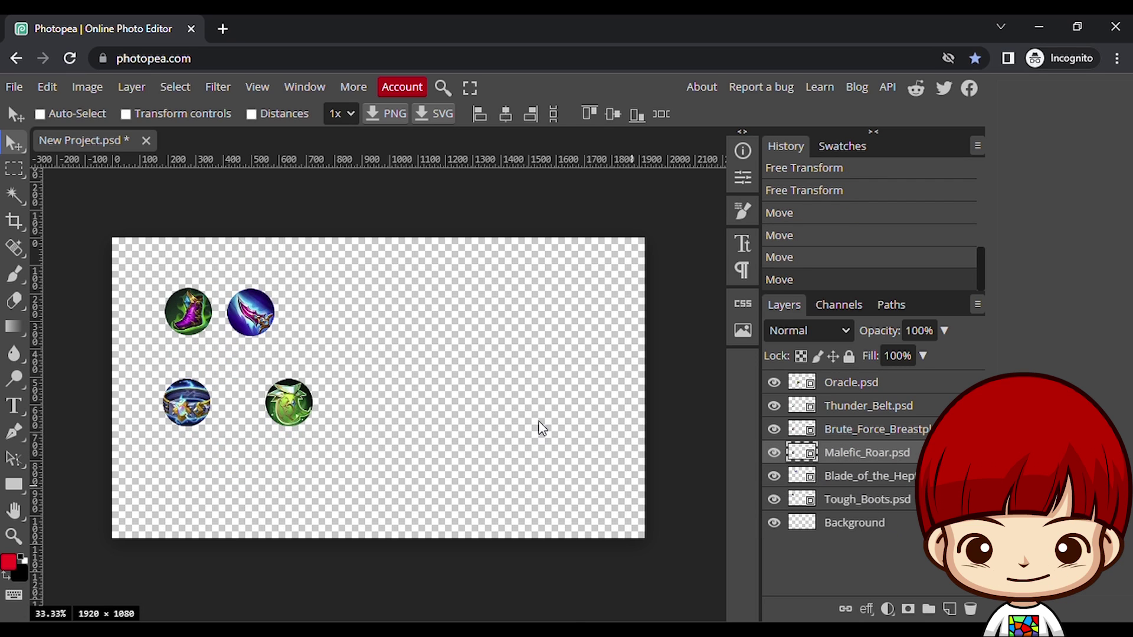
Step: Complete an aligned three-by-two icon grid with Thunder_Belt ending the upper row and Brute_Force_Breastplate, Malefic_Roar and Oracle below
{"action": "mouse_move", "coordinate": [867, 457]}
{"action": "left_mouse_down"}
{"action": "mouse_move", "coordinate": [862, 438]}
{"action": "mouse_move", "coordinate": [862, 462]}
{"action": "left_mouse_up"}
{"action": "left_click_drag", "start_coordinate": [190, 404], "coordinate": [318, 315]}
{"action": "left_click", "coordinate": [855, 431]}
{"action": "left_click_drag", "start_coordinate": [186, 408], "coordinate": [250, 373]}
{"action": "left_click_drag", "start_coordinate": [291, 406], "coordinate": [314, 374]}
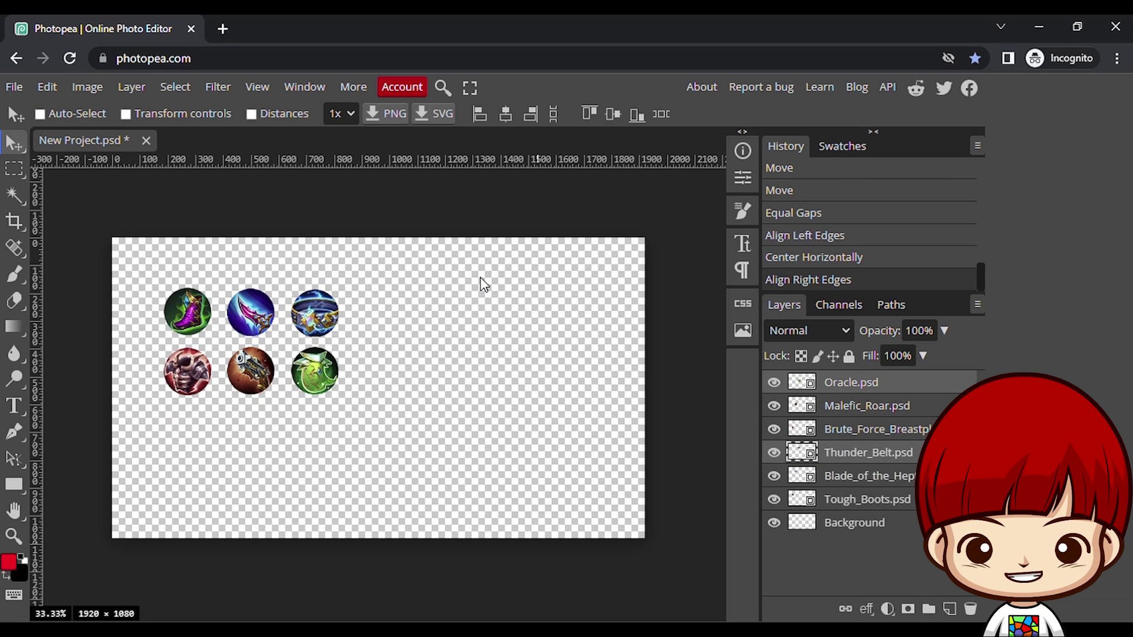
Step: Group the six item icon layers, from Tough_Boots to Oracle, into one folder
{"action": "left_click", "coordinate": [867, 499]}
{"action": "left_click", "coordinate": [863, 383], "text": "shift"}
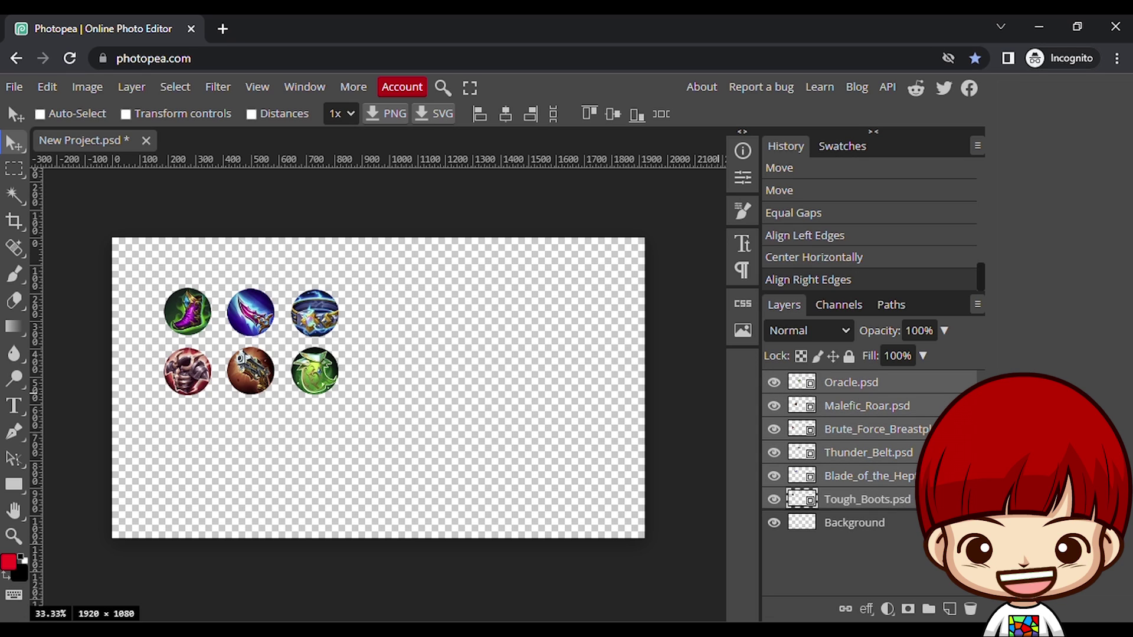
{"action": "left_click", "coordinate": [928, 609]}
Step: Add an Outer Glow layer style with 10% spread to the folder holding the six item icons
{"action": "left_click", "coordinate": [132, 88]}
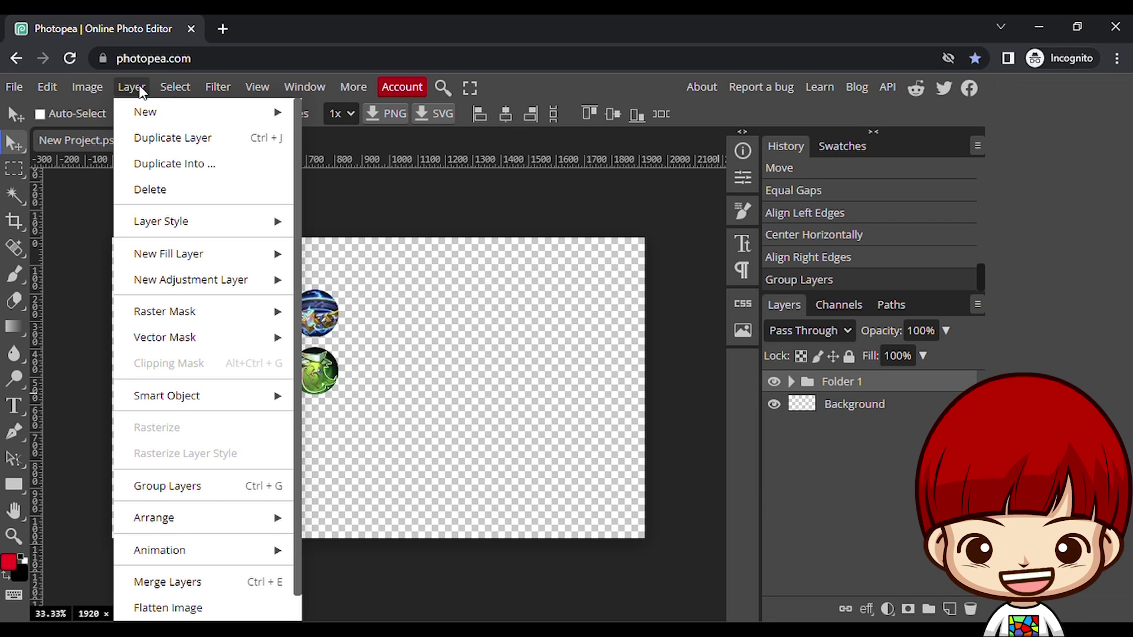
{"action": "mouse_move", "coordinate": [200, 224]}
{"action": "left_click", "coordinate": [369, 469]}
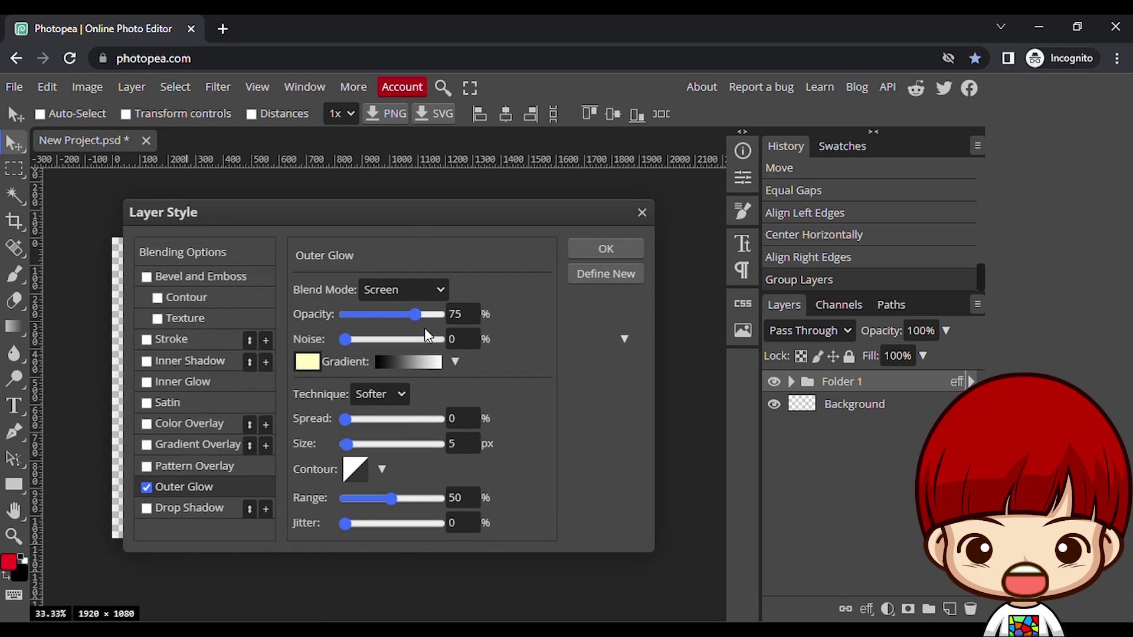
{"action": "left_click_drag", "start_coordinate": [295, 211], "coordinate": [639, 188]}
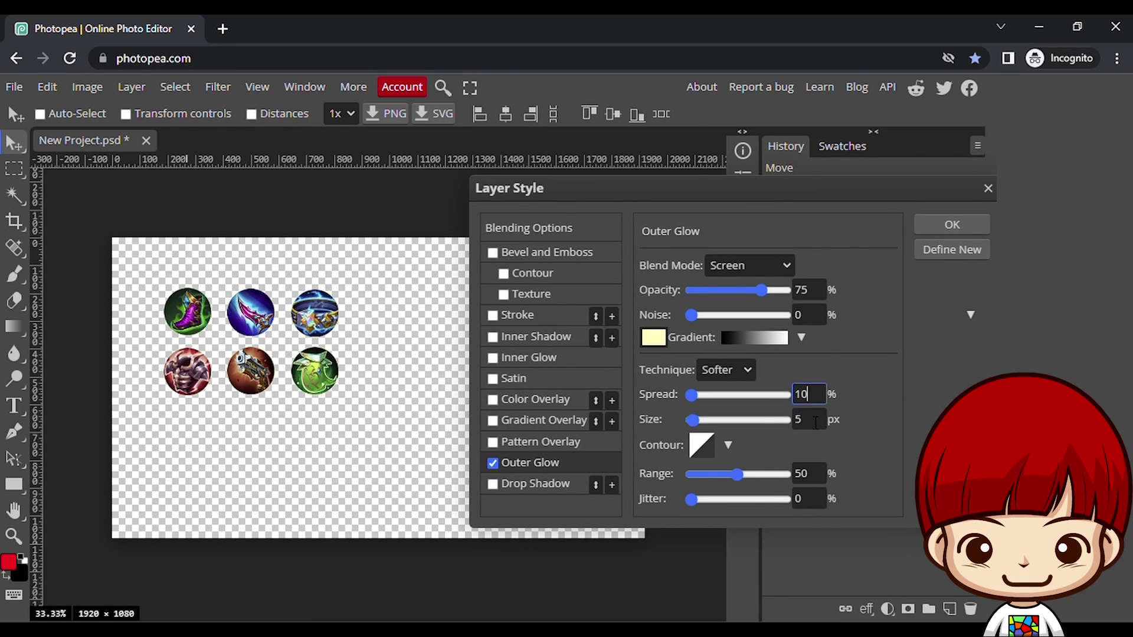
{"action": "left_click", "coordinate": [946, 227]}
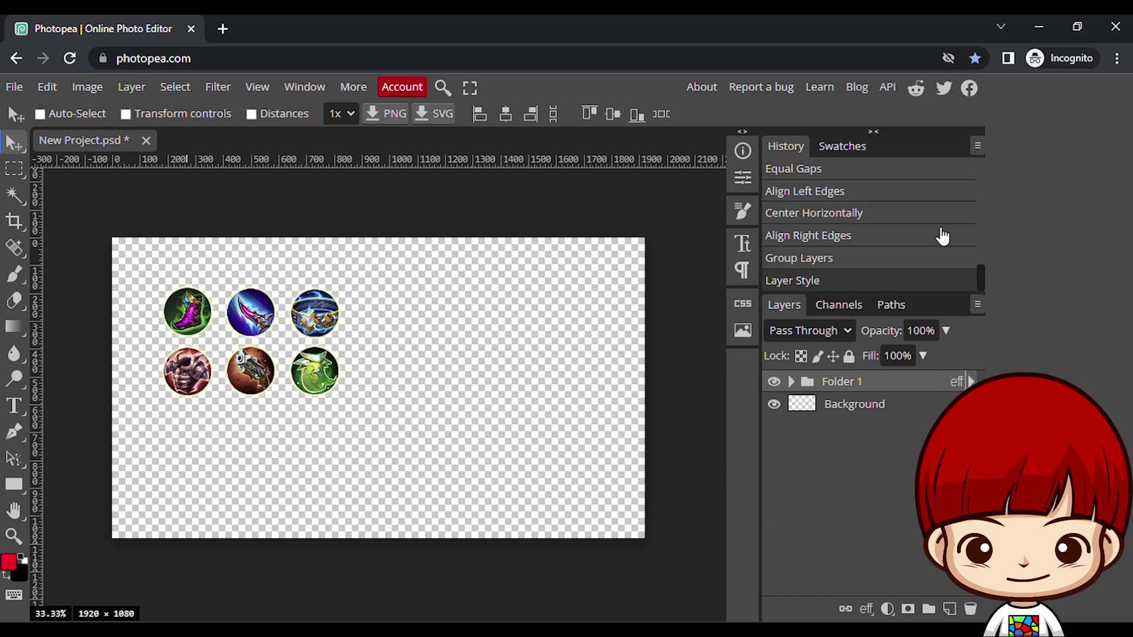
Step: Duplicate the Background layer and fill the copy with the red foreground colour at 100% opacity behind the icons
{"action": "left_click", "coordinate": [873, 406]}
{"action": "key", "text": "ctrl+j"}
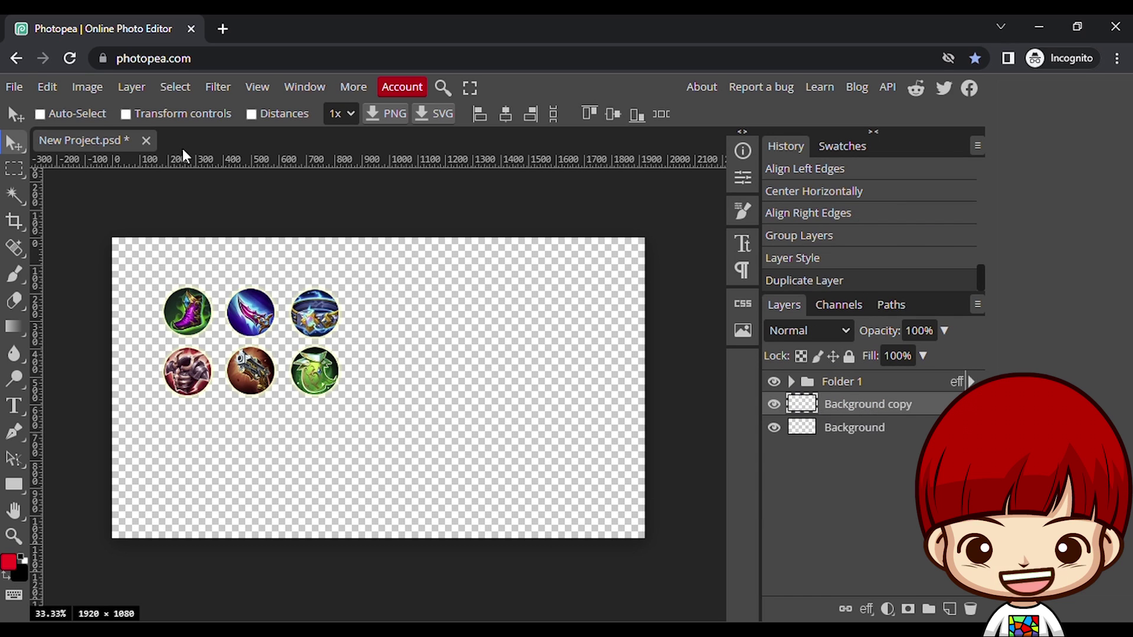
{"action": "left_click", "coordinate": [47, 86]}
{"action": "left_click", "coordinate": [95, 358]}
{"action": "left_click_drag", "start_coordinate": [283, 224], "coordinate": [540, 223]}
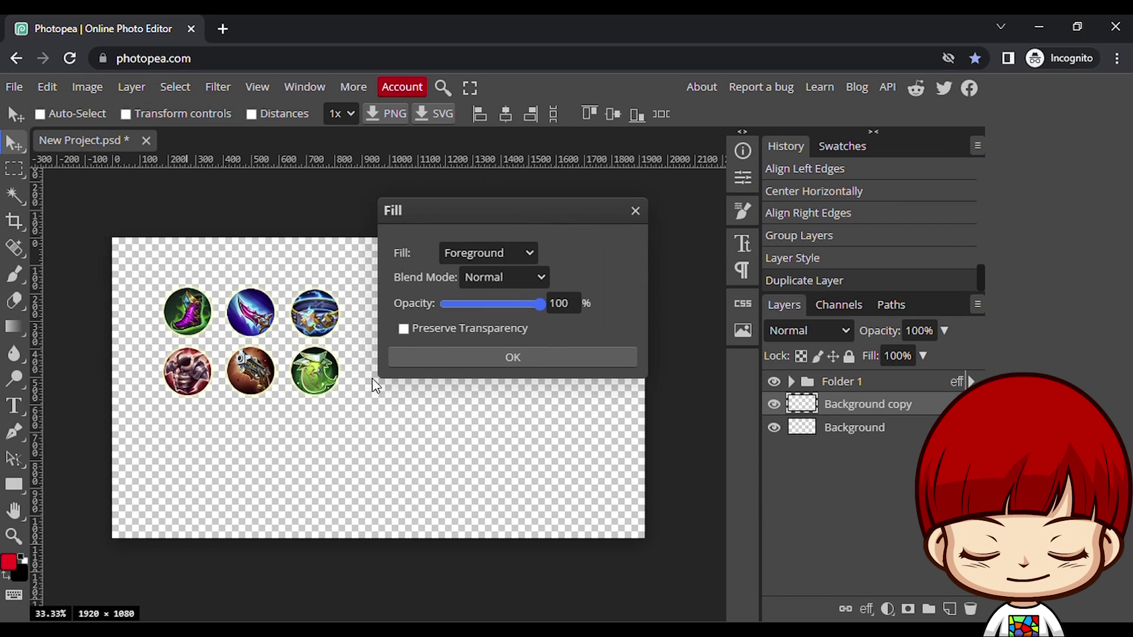
{"action": "left_click", "coordinate": [465, 357]}
{"action": "left_click", "coordinate": [792, 381]}
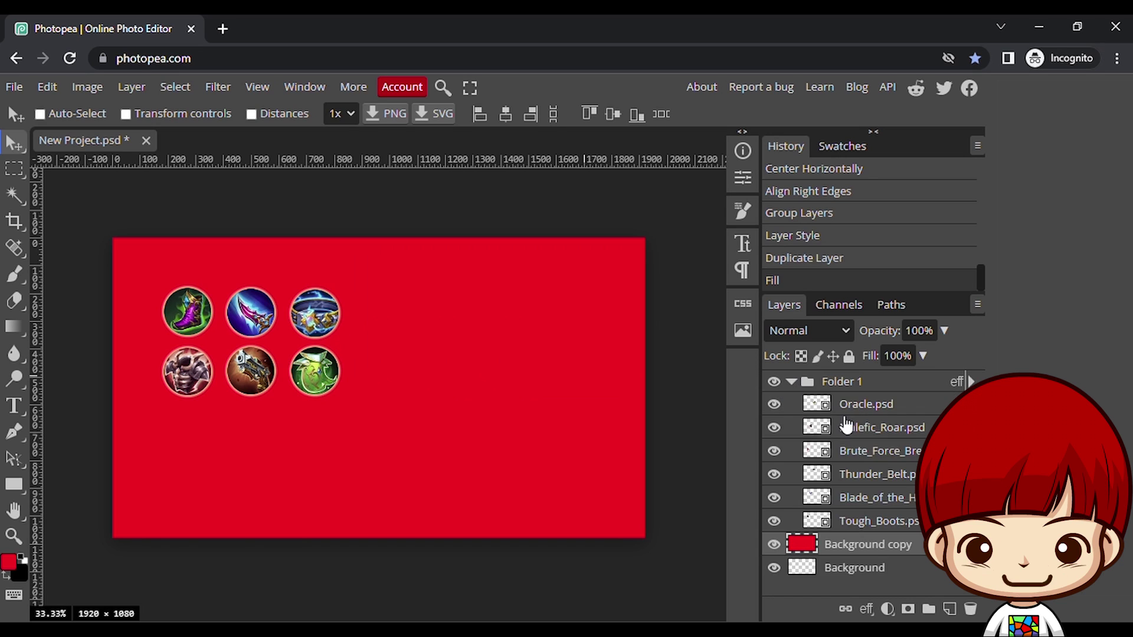
{"action": "left_click", "coordinate": [792, 382]}
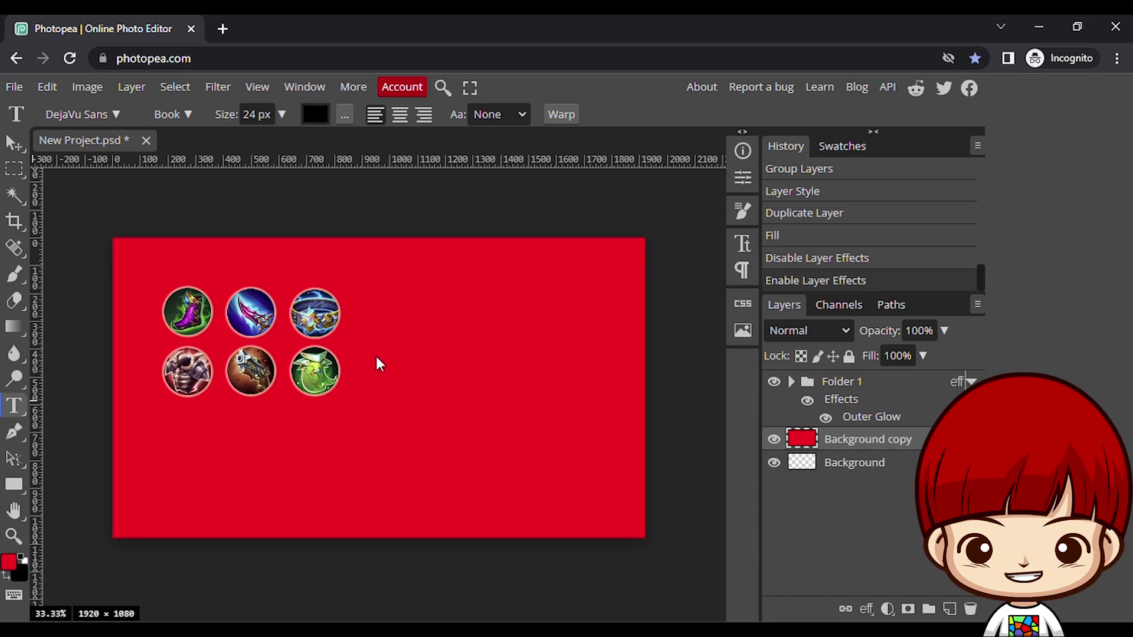
Step: Add the text BUILD SET in the Audiowide font and centre it above the icon grid
{"action": "left_click", "coordinate": [378, 361]}
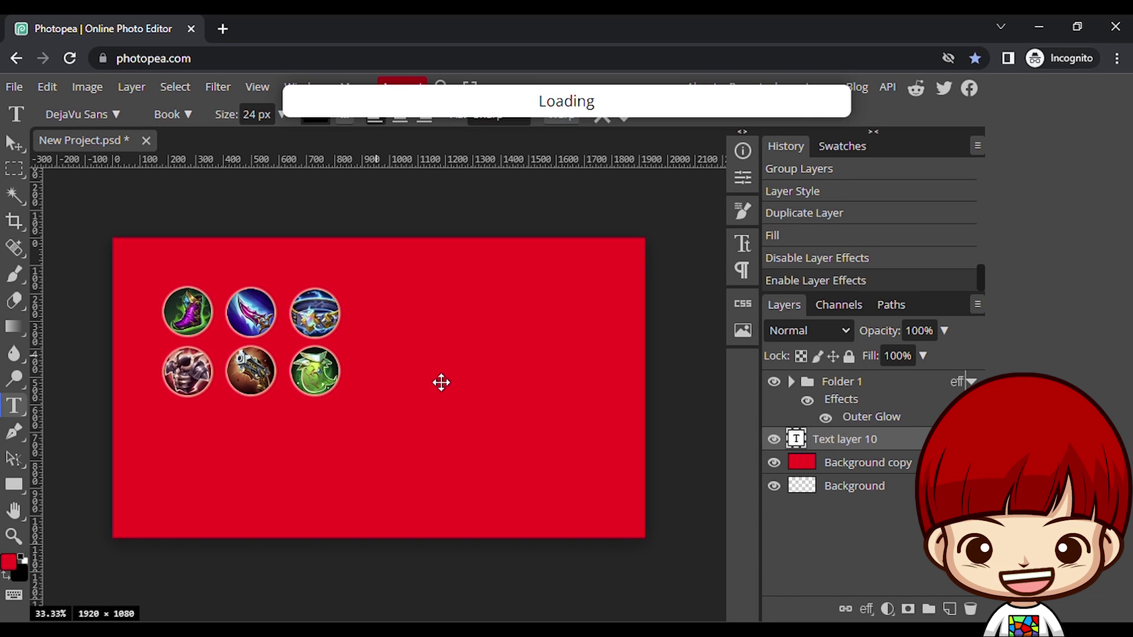
{"action": "type", "text": "BUILD SET"}
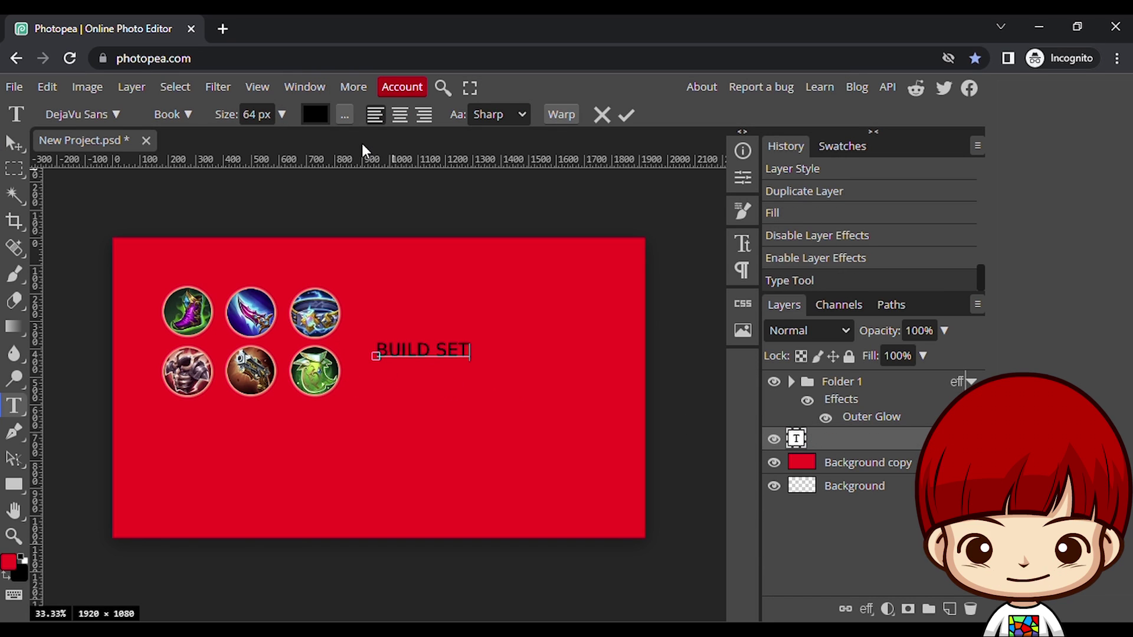
{"action": "key", "text": "ctrl+a"}
{"action": "left_click", "coordinate": [123, 112]}
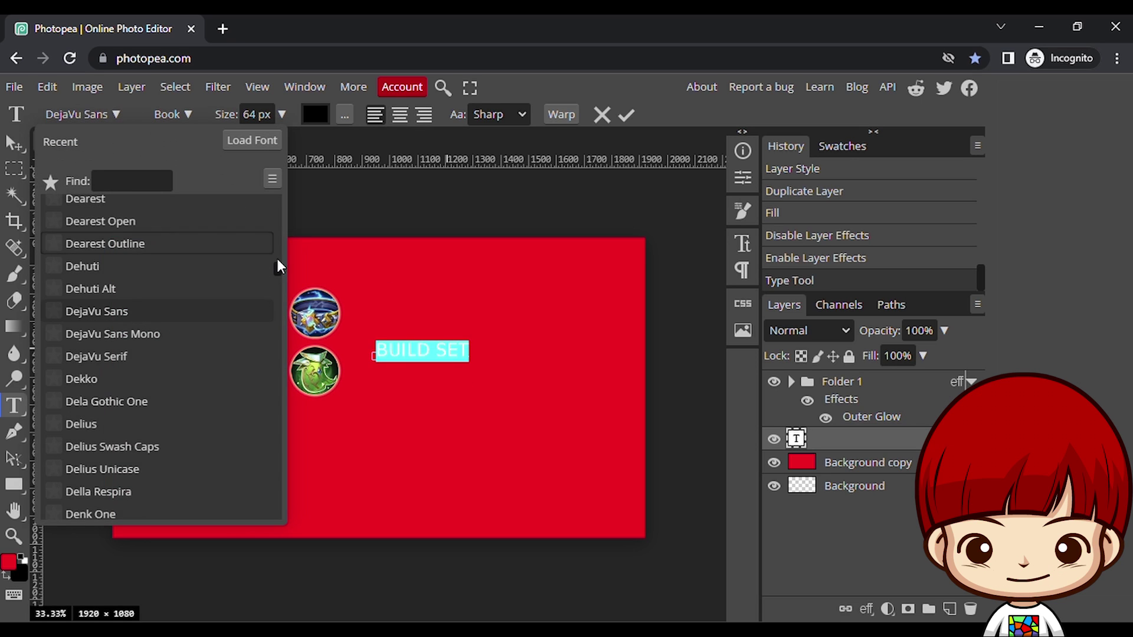
{"action": "left_click_drag", "start_coordinate": [277, 259], "coordinate": [280, 220]}
{"action": "left_click", "coordinate": [131, 370]}
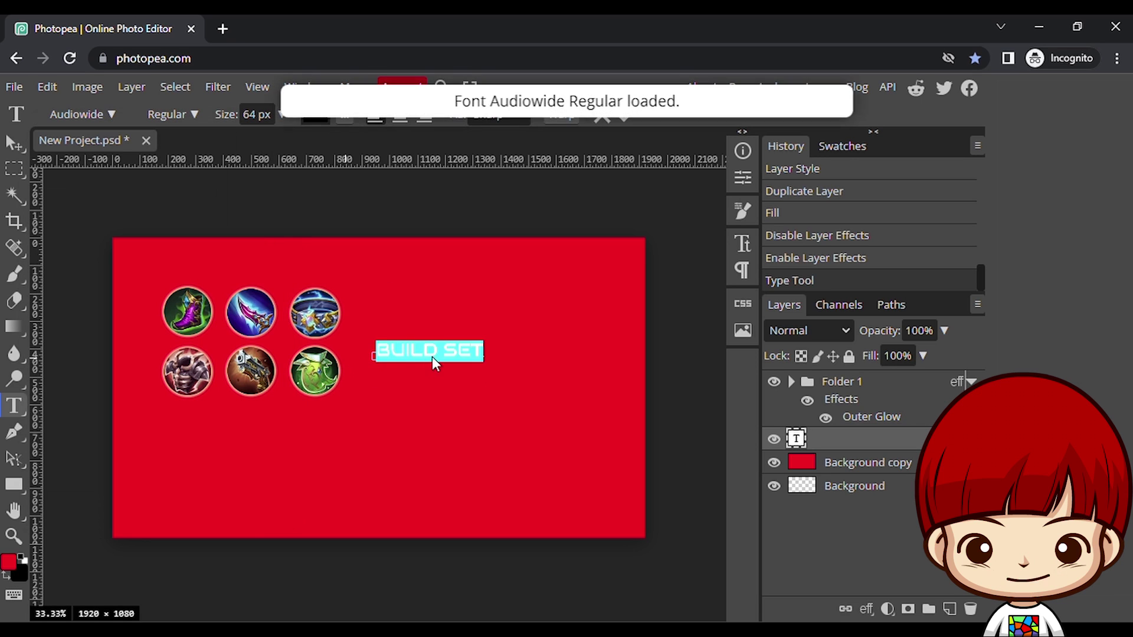
{"action": "left_click", "coordinate": [14, 144]}
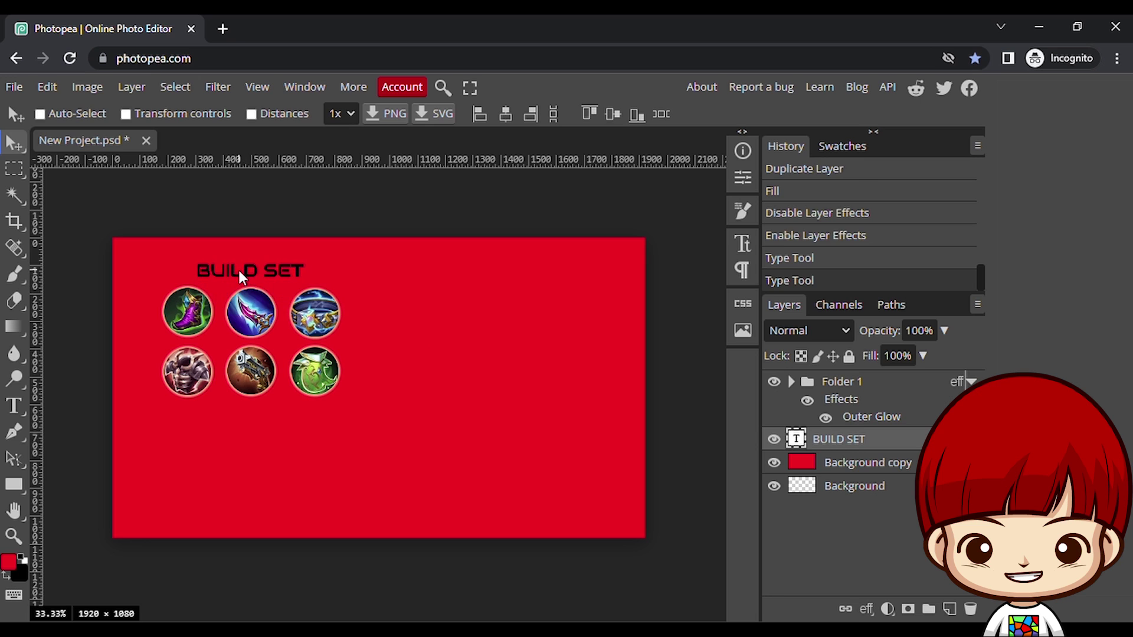
{"action": "left_click", "coordinate": [240, 276]}
Step: Recolour the BUILD SET text to white
{"action": "double_click", "coordinate": [796, 439]}
{"action": "left_click", "coordinate": [316, 114]}
{"action": "left_click", "coordinate": [134, 253]}
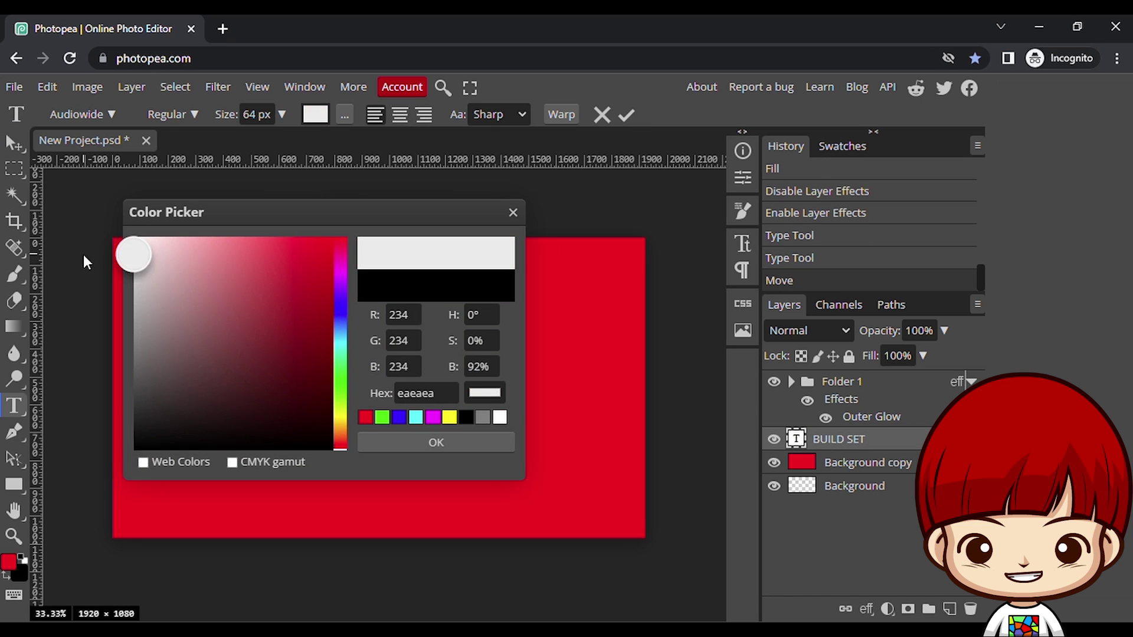
{"action": "left_click", "coordinate": [133, 237]}
{"action": "left_click", "coordinate": [440, 443]}
{"action": "key", "text": "v"}
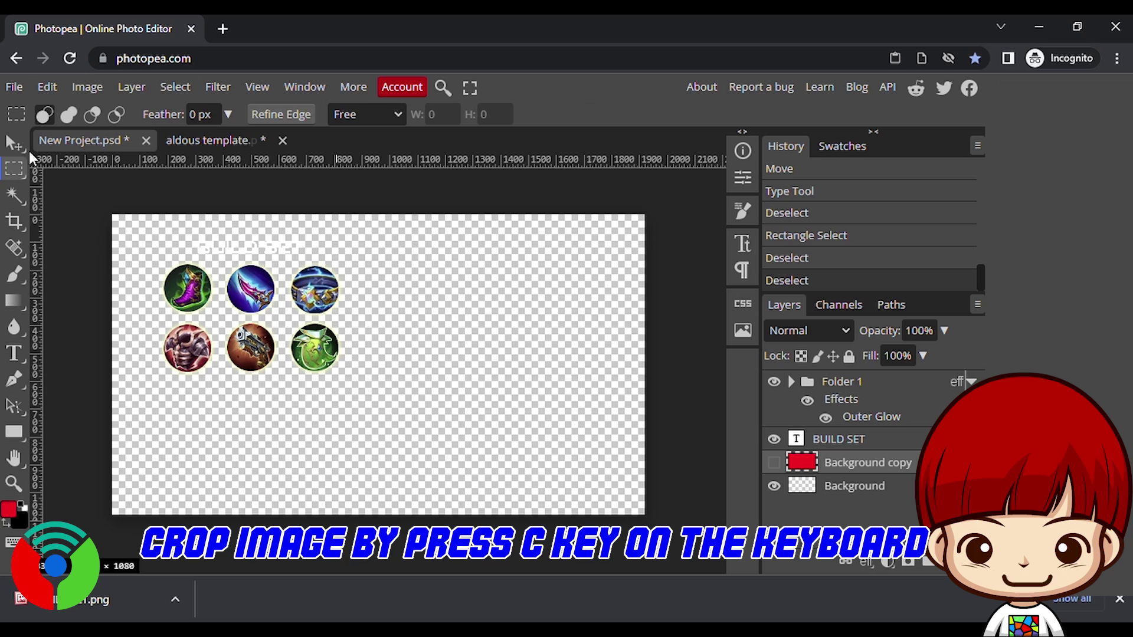
Step: Crop the canvas closely around the BUILD SET heading and icon grid, to about 804 × 609 px
{"action": "key", "text": "c"}
{"action": "left_click_drag", "start_coordinate": [645, 364], "coordinate": [366, 365]}
{"action": "left_click_drag", "start_coordinate": [112, 365], "coordinate": [150, 366]}
{"action": "left_click_drag", "start_coordinate": [278, 515], "coordinate": [271, 401]}
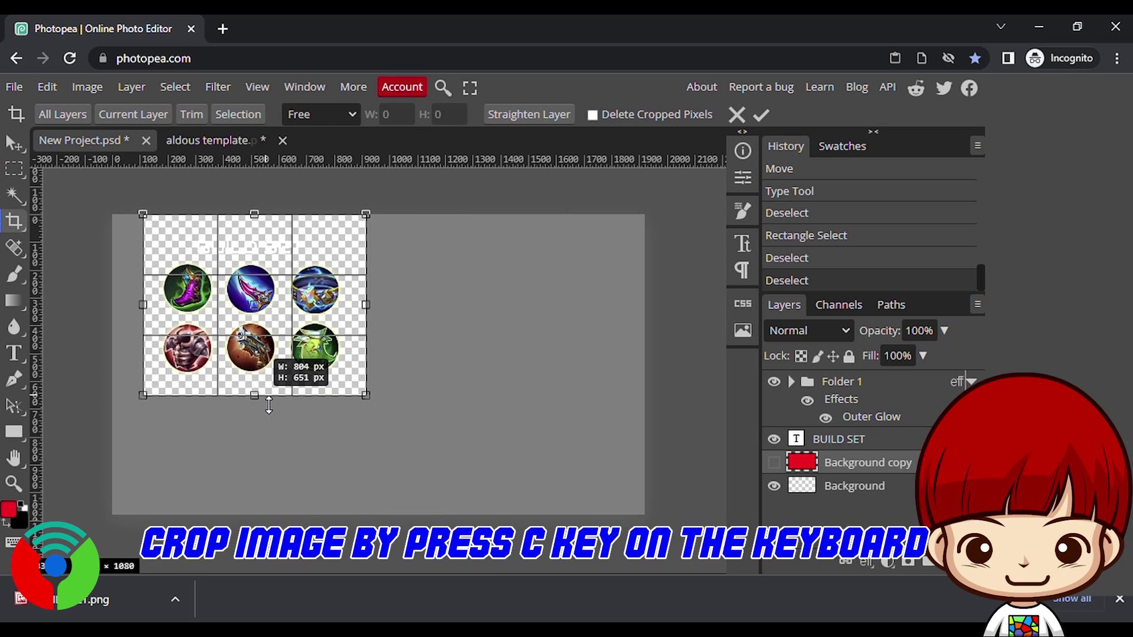
{"action": "left_click_drag", "start_coordinate": [255, 214], "coordinate": [271, 233]}
{"action": "key", "text": "Return"}
Step: Export the cropped build set as a PNG file
{"action": "left_click", "coordinate": [14, 87]}
{"action": "mouse_move", "coordinate": [122, 332]}
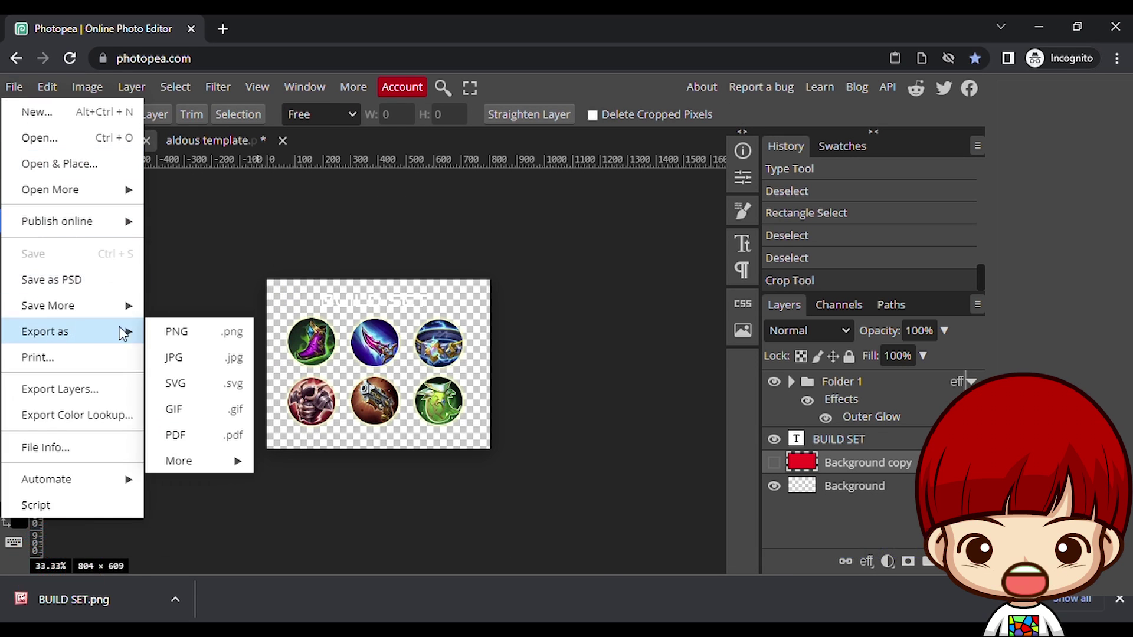
{"action": "left_click", "coordinate": [177, 331]}
{"action": "left_click", "coordinate": [640, 302]}
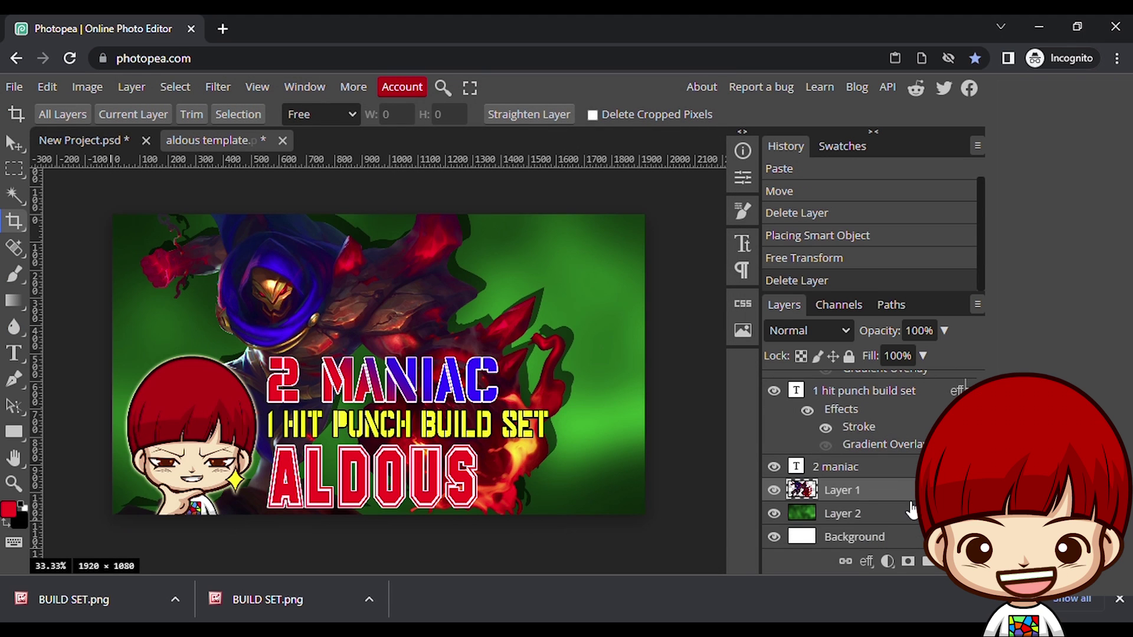
Step: Place the exported BUILD SET image into the aldous template and scale it down to fit the upper-right corner of the thumbnail
{"action": "key", "text": "alt+Tab"}
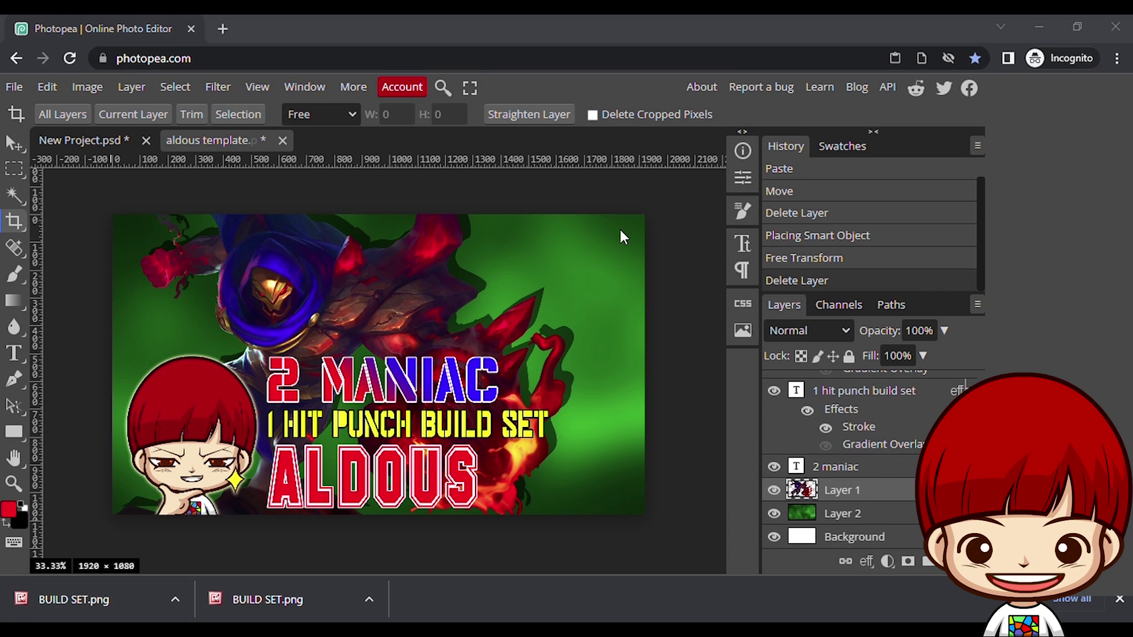
{"action": "left_click_drag", "start_coordinate": [620, 230], "coordinate": [564, 277]}
{"action": "left_click_drag", "start_coordinate": [449, 386], "coordinate": [471, 367]}
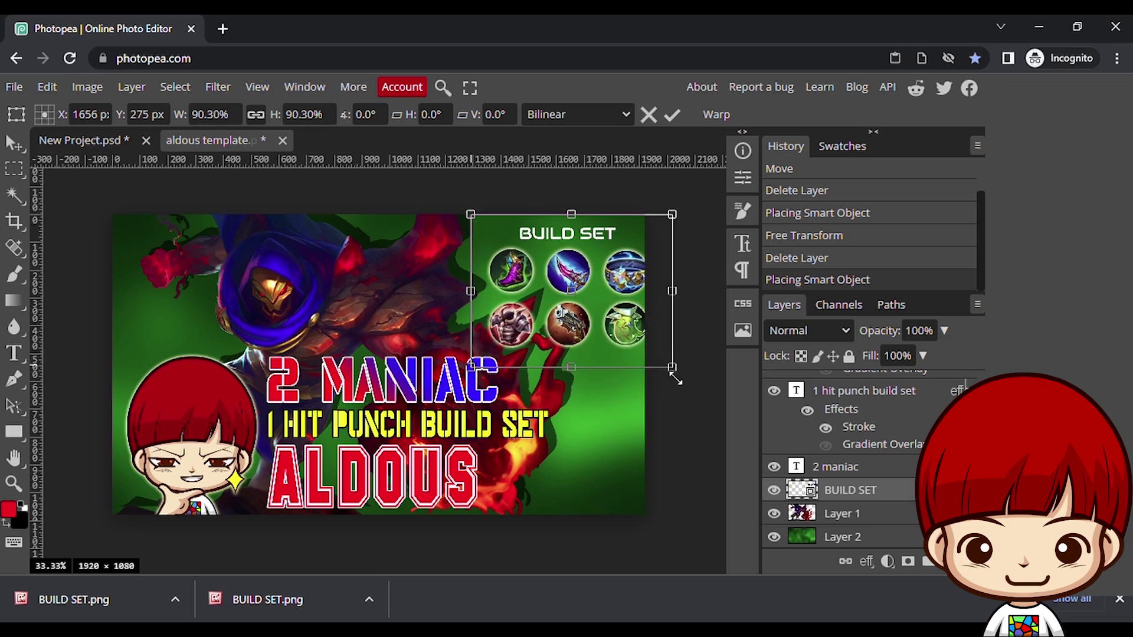
{"action": "left_click_drag", "start_coordinate": [676, 381], "coordinate": [662, 362]}
{"action": "key", "text": "c"}
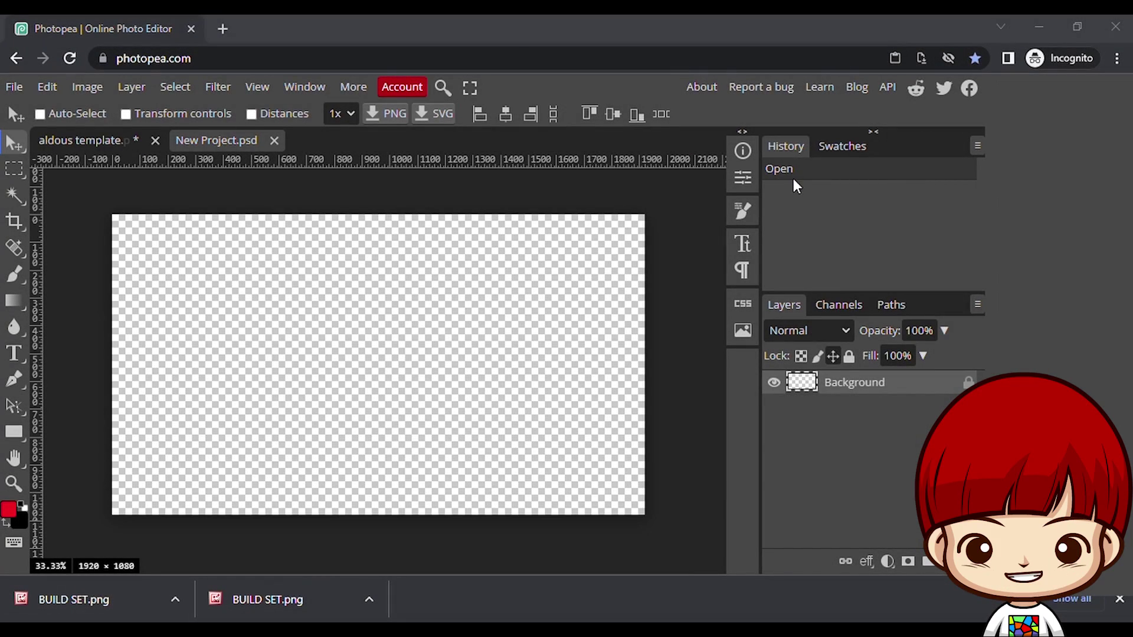
Step: Place the nine emblem images 1 to 9 into the blank 1920 × 1080 project and enlarge them together near the canvas centre
{"action": "left_click_drag", "start_coordinate": [793, 178], "coordinate": [248, 342]}
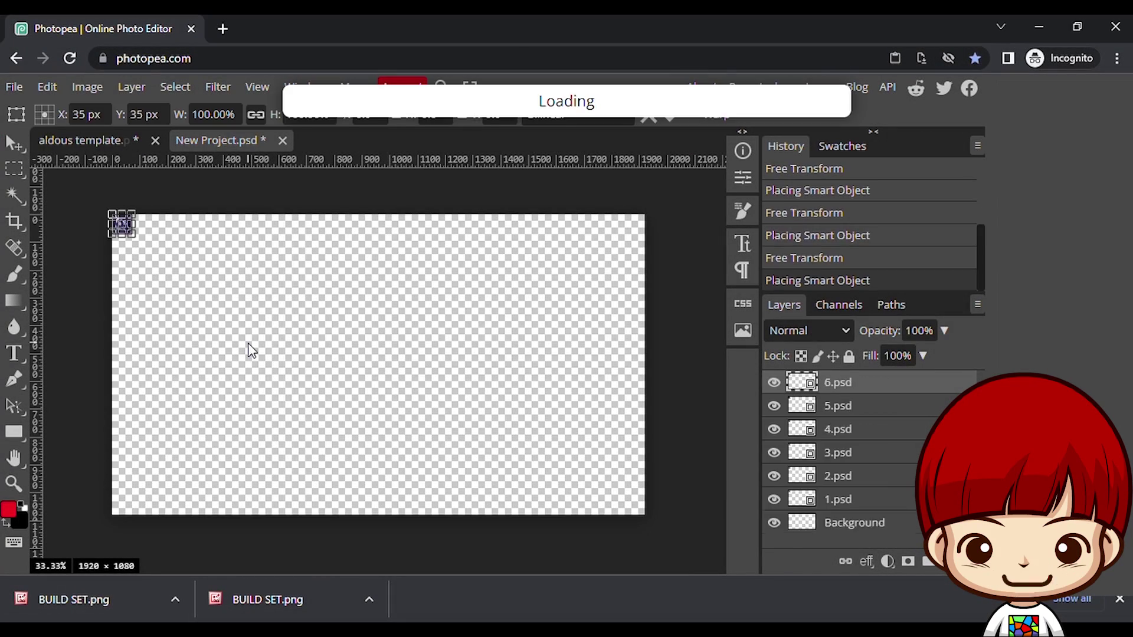
{"action": "scroll", "coordinate": [774, 453], "scroll_direction": "down", "scroll_amount": 2}
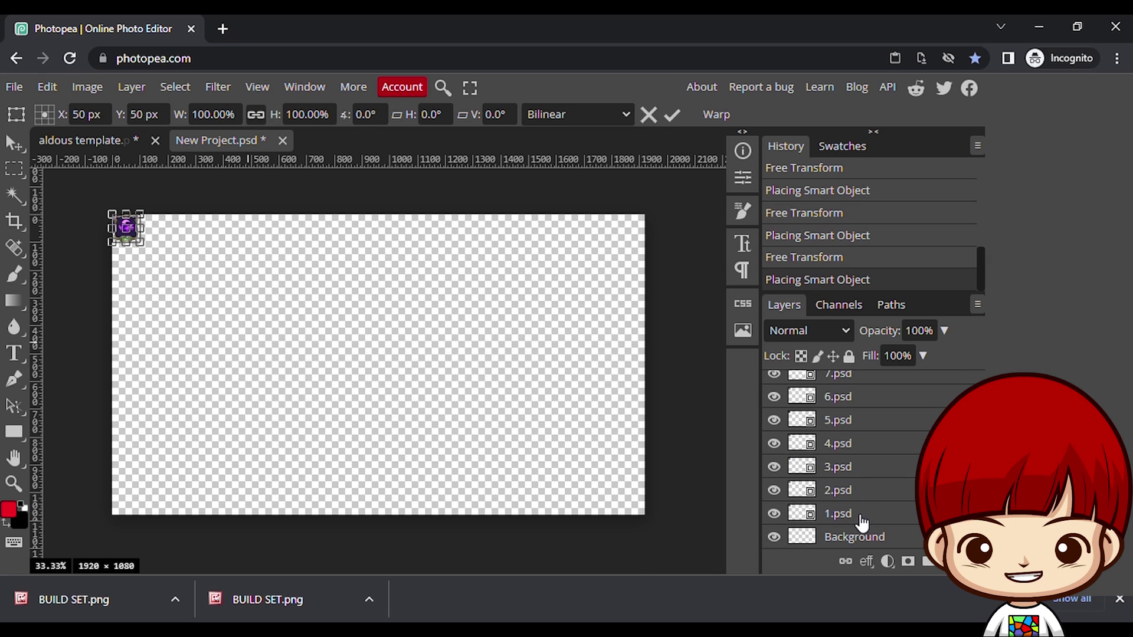
{"action": "left_click", "coordinate": [850, 513]}
{"action": "scroll", "coordinate": [594, 375], "scroll_direction": "up", "scroll_amount": 2}
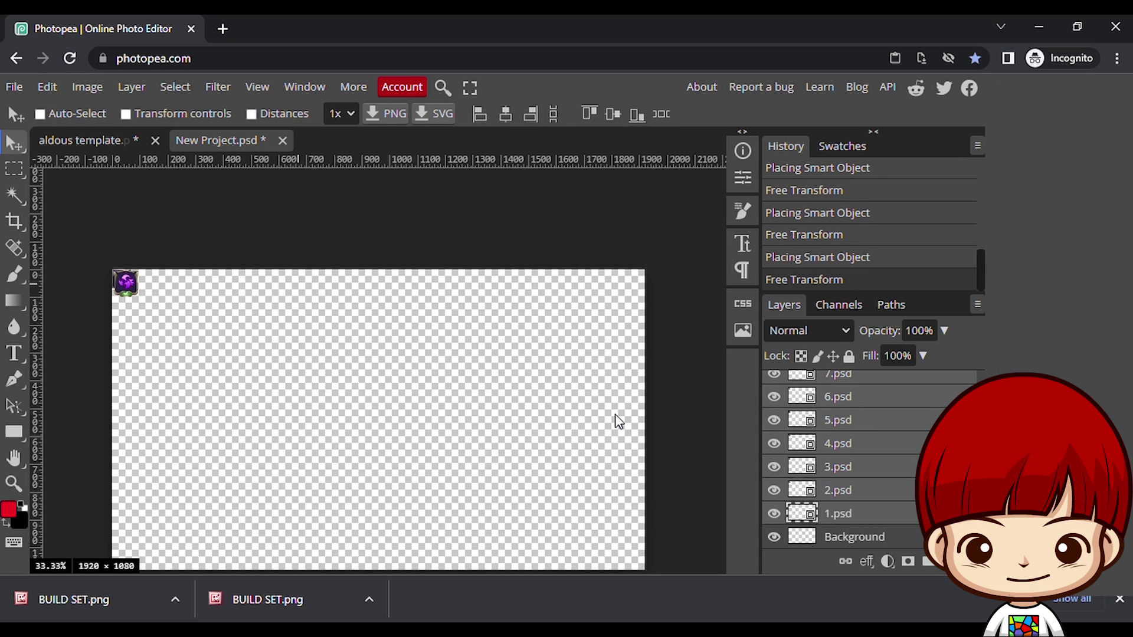
{"action": "key", "text": "ctrl+t"}
{"action": "type", "text": "70.00"}
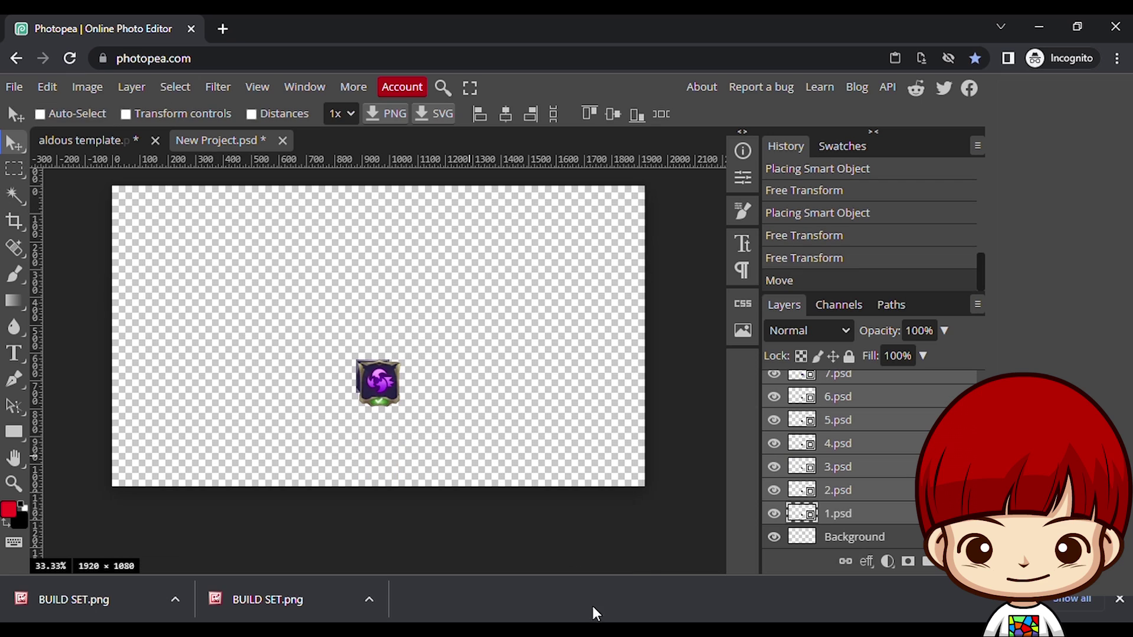
Step: Separate the large emblems into a lower row with 7.psd first, 8.psd in the middle and 9.psd last
{"action": "key", "text": "alt+Tab"}
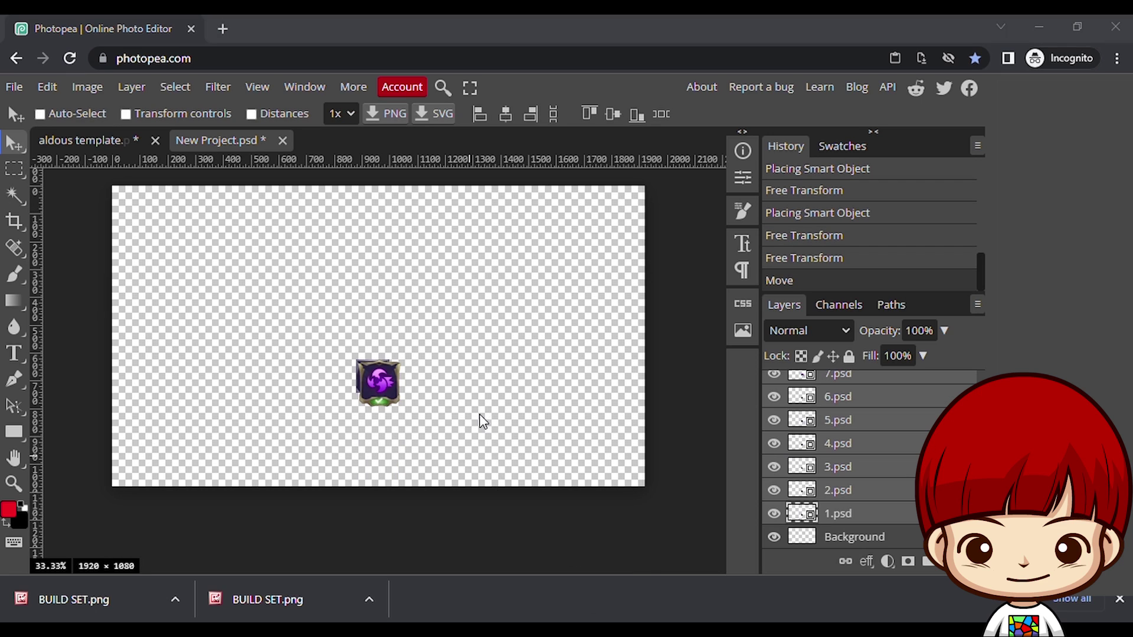
{"action": "scroll", "coordinate": [864, 507], "scroll_direction": "up", "scroll_amount": 3}
{"action": "left_click", "coordinate": [857, 390]}
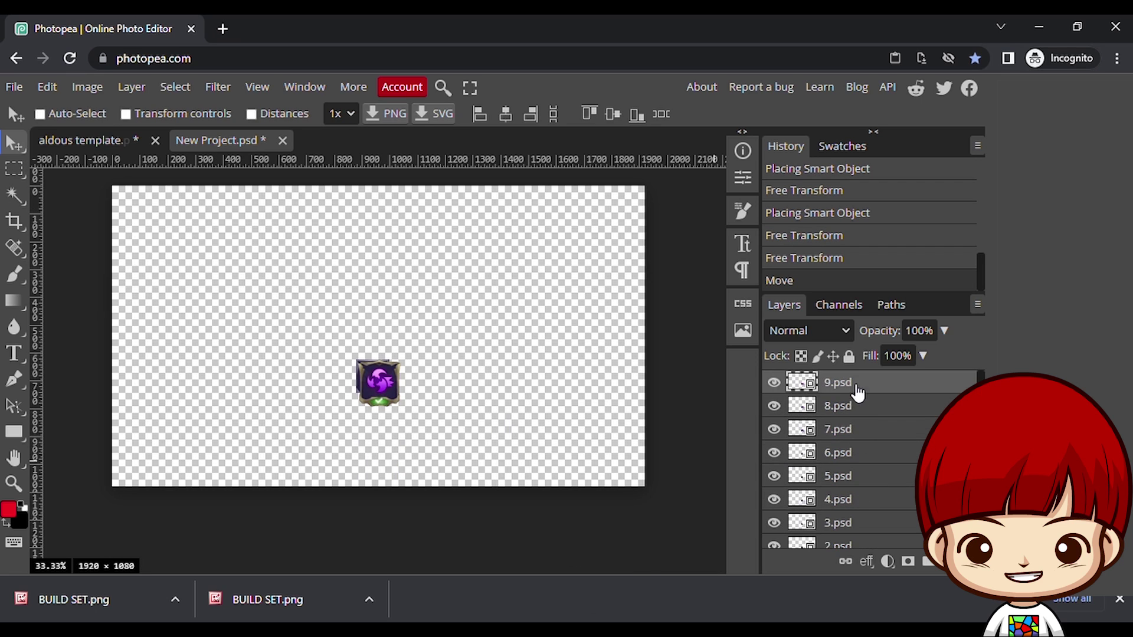
{"action": "left_click_drag", "start_coordinate": [384, 381], "coordinate": [414, 383]}
{"action": "left_click", "coordinate": [852, 410]}
{"action": "left_click", "coordinate": [838, 429]}
{"action": "left_click_drag", "start_coordinate": [373, 379], "coordinate": [274, 426]}
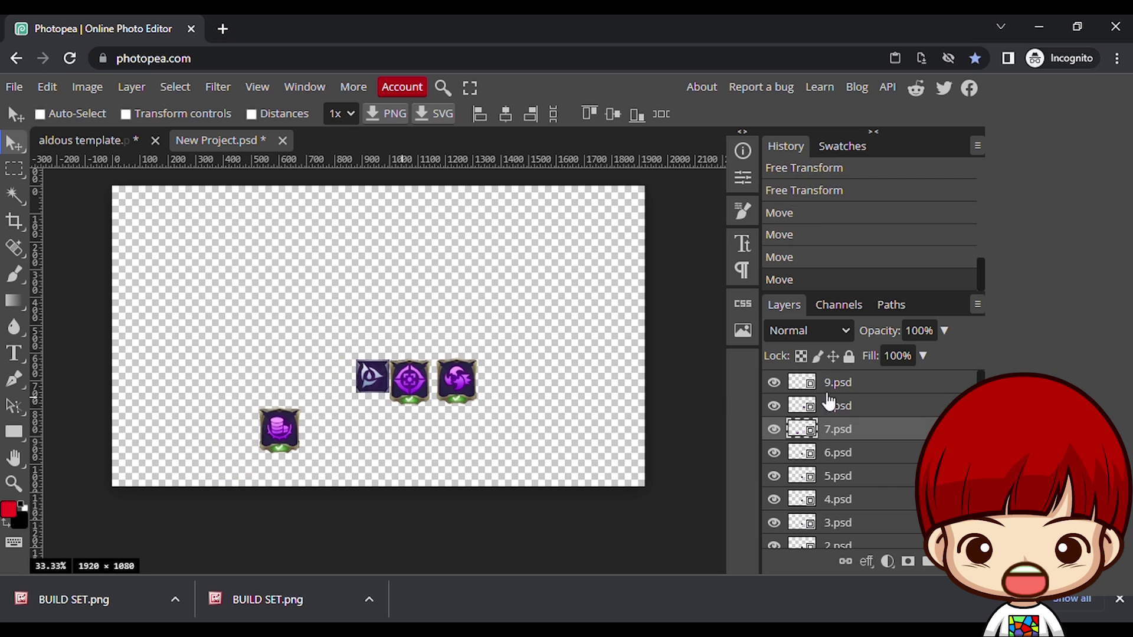
{"action": "left_click", "coordinate": [832, 386]}
{"action": "left_click_drag", "start_coordinate": [460, 383], "coordinate": [387, 434]}
{"action": "left_click_drag", "start_coordinate": [446, 428], "coordinate": [435, 433]}
{"action": "left_click_drag", "start_coordinate": [276, 434], "coordinate": [320, 436]}
Step: Arrange the smaller emblems in two rows above, with layers 1 to 3 in the upper row and 4 to 6 in the middle row
{"action": "left_click_drag", "start_coordinate": [376, 377], "coordinate": [441, 336]}
{"action": "left_click", "coordinate": [838, 499]}
{"action": "scroll", "coordinate": [844, 472], "scroll_direction": "down", "scroll_amount": 1}
{"action": "left_click", "coordinate": [838, 467]}
{"action": "left_click", "coordinate": [838, 490]}
{"action": "mouse_move", "coordinate": [379, 374]}
{"action": "left_mouse_down"}
{"action": "mouse_move", "coordinate": [380, 327]}
{"action": "mouse_move", "coordinate": [379, 383]}
{"action": "left_mouse_up"}
{"action": "left_click", "coordinate": [850, 419]}
{"action": "left_click", "coordinate": [850, 490]}
{"action": "left_click_drag", "start_coordinate": [377, 307], "coordinate": [376, 336]}
Step: Distribute the three emblems of each row with equal gaps
{"action": "left_click", "coordinate": [850, 514], "text": "ctrl"}
{"action": "left_click", "coordinate": [850, 467], "text": "ctrl"}
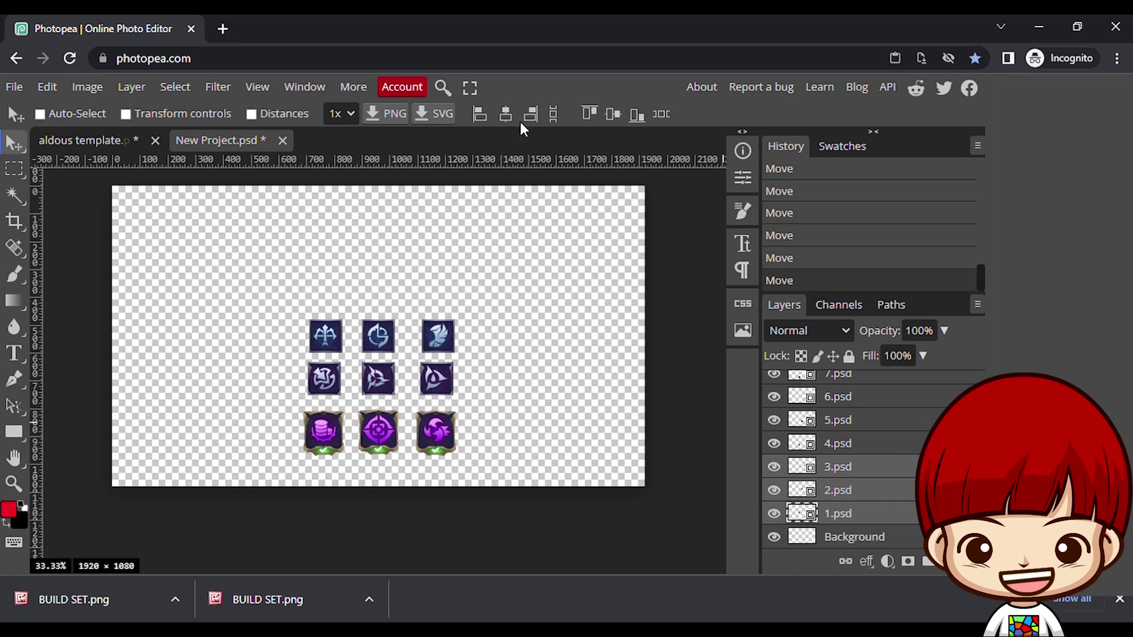
{"action": "left_click", "coordinate": [660, 114]}
{"action": "left_click", "coordinate": [856, 444]}
{"action": "left_click", "coordinate": [863, 398], "text": "ctrl"}
{"action": "left_click", "coordinate": [661, 113]}
{"action": "scroll", "coordinate": [857, 419], "scroll_direction": "up", "scroll_amount": 2}
{"action": "left_click", "coordinate": [660, 114]}
Step: Duplicate the emblem project's Background layer and fill the copy with the red foreground colour in Normal mode
{"action": "scroll", "coordinate": [857, 443], "scroll_direction": "down", "scroll_amount": 2}
{"action": "left_click", "coordinate": [855, 536]}
{"action": "key", "text": "ctrl+j"}
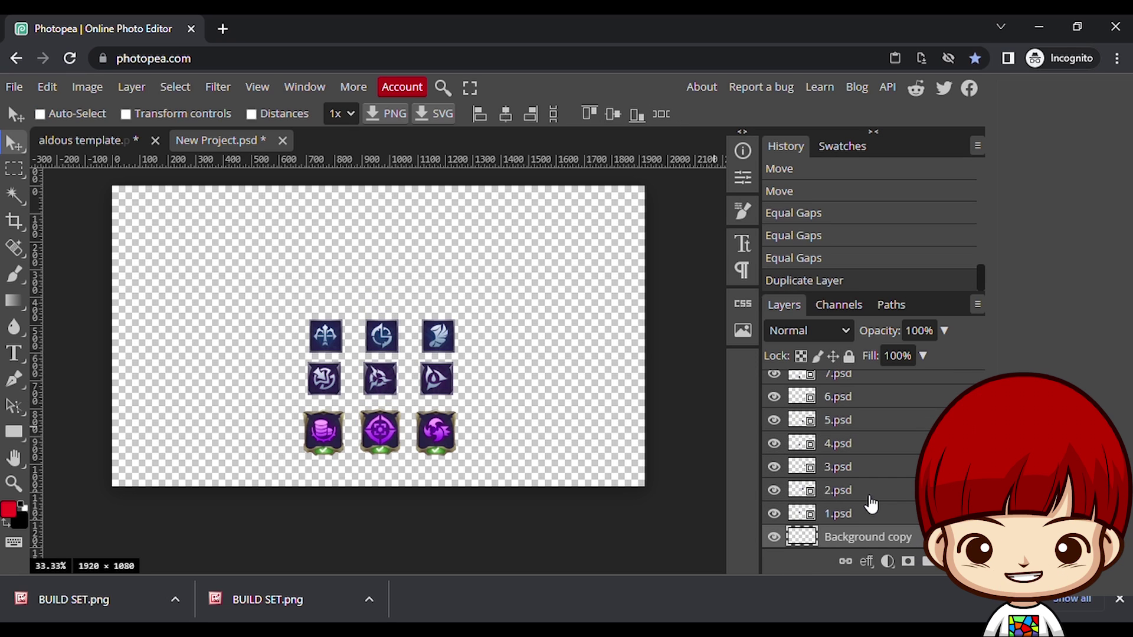
{"action": "scroll", "coordinate": [869, 502], "scroll_direction": "down", "scroll_amount": 1}
{"action": "left_click", "coordinate": [48, 87]}
{"action": "left_click", "coordinate": [65, 363]}
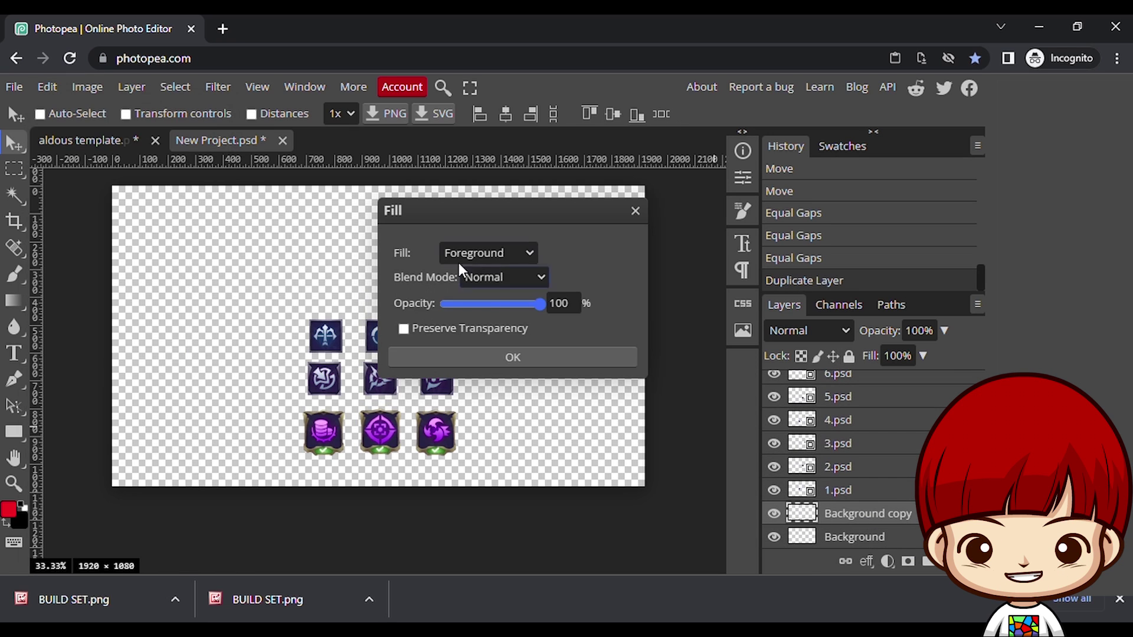
{"action": "left_click", "coordinate": [468, 355]}
Step: Group the nine emblem layers, from 1.psd to 9.psd, into one folder
{"action": "left_click", "coordinate": [862, 496]}
{"action": "scroll", "coordinate": [859, 443], "scroll_direction": "up", "scroll_amount": 2}
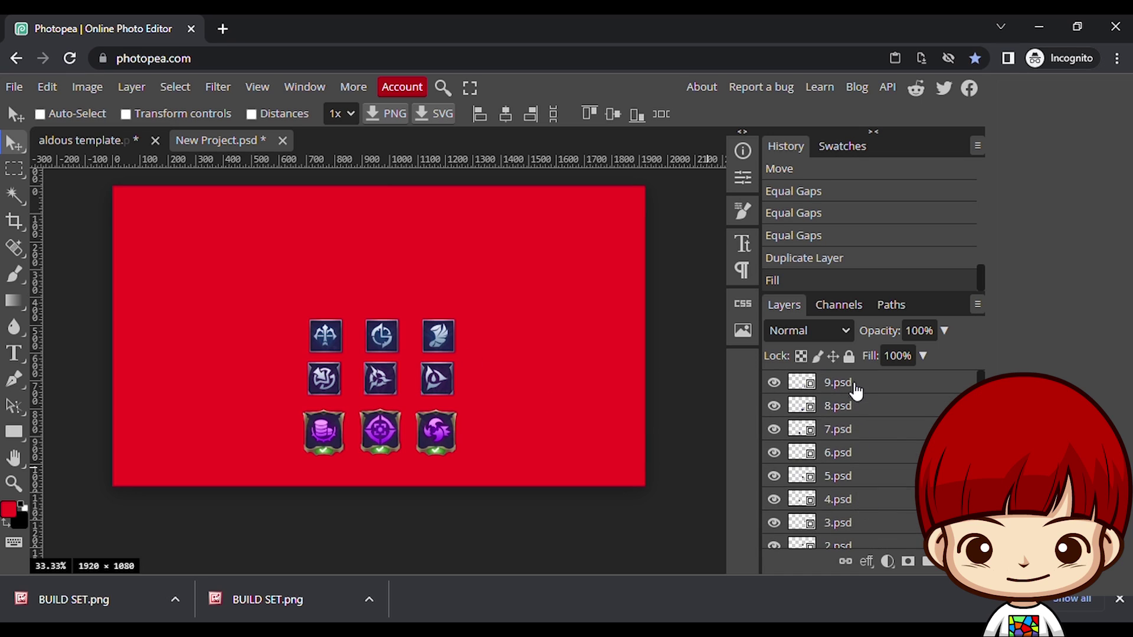
{"action": "left_click", "coordinate": [855, 386], "text": "shift"}
{"action": "left_click_drag", "start_coordinate": [930, 561], "coordinate": [928, 562]}
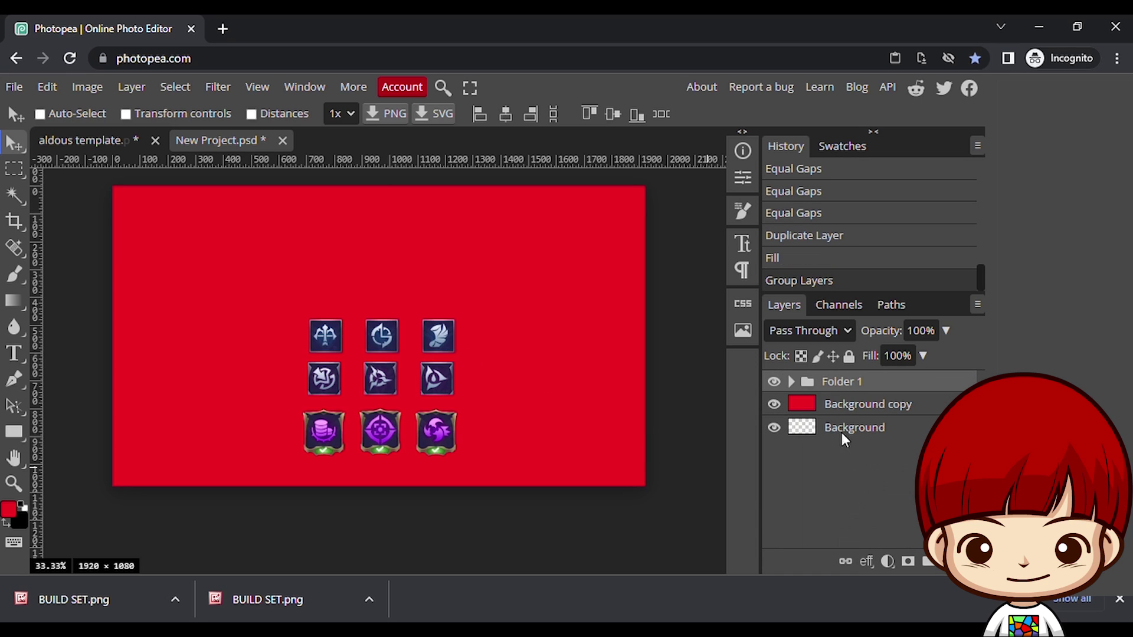
Step: Add an Outer Glow to Folder 1 using Screen mode, 75% opacity, Softer technique, 10% spread and 20 px size
{"action": "left_click", "coordinate": [131, 87]}
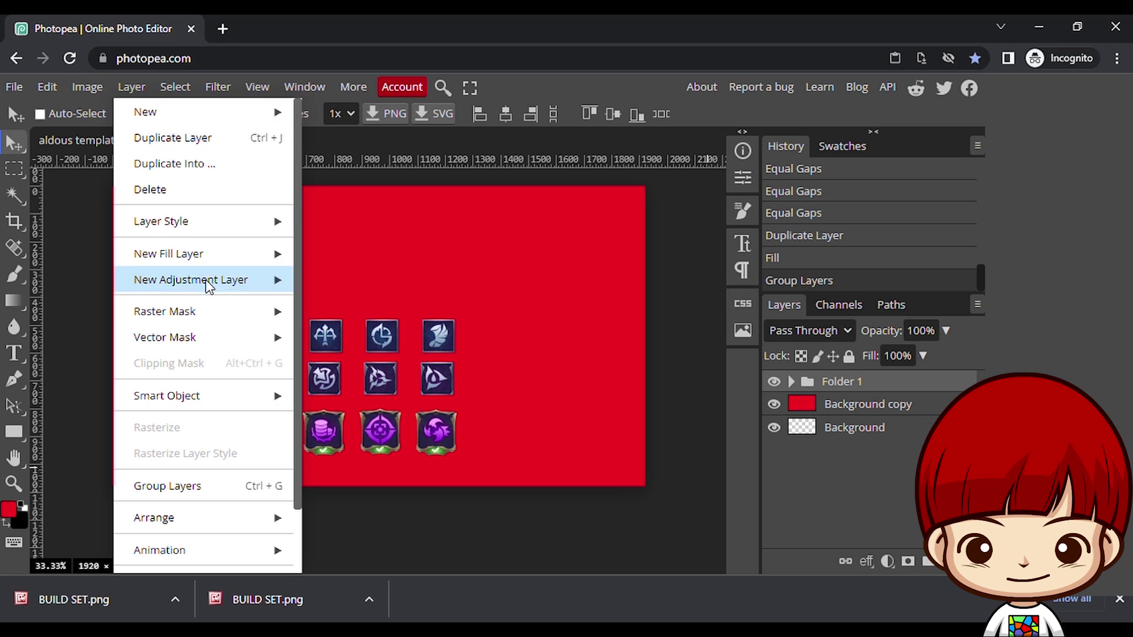
{"action": "mouse_move", "coordinate": [207, 233]}
{"action": "left_click", "coordinate": [362, 461]}
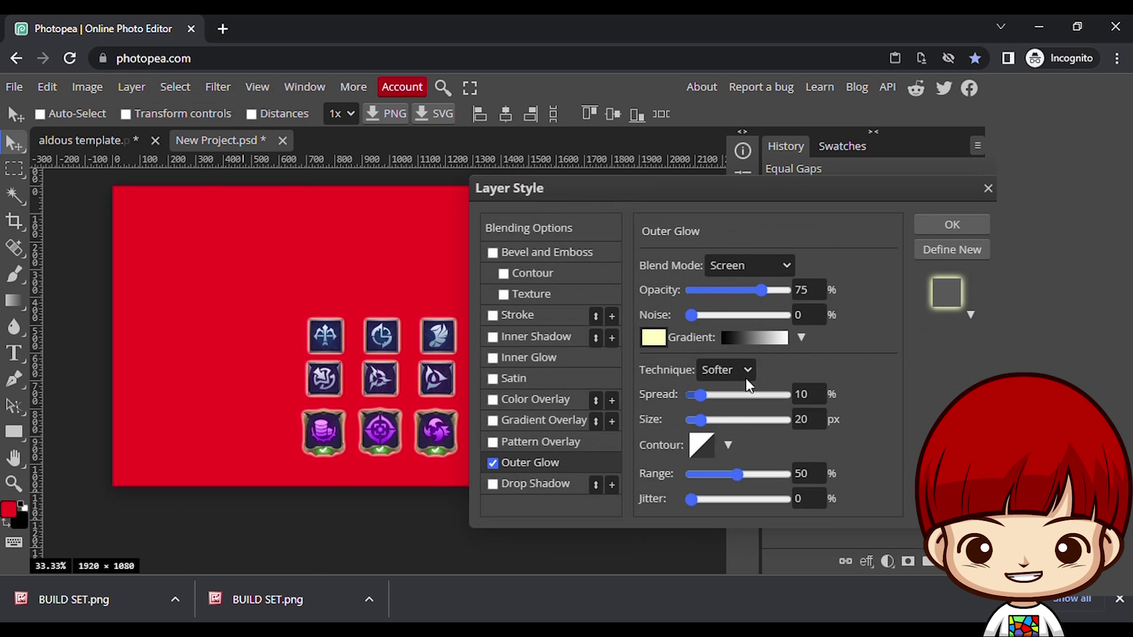
{"action": "left_click", "coordinate": [968, 228]}
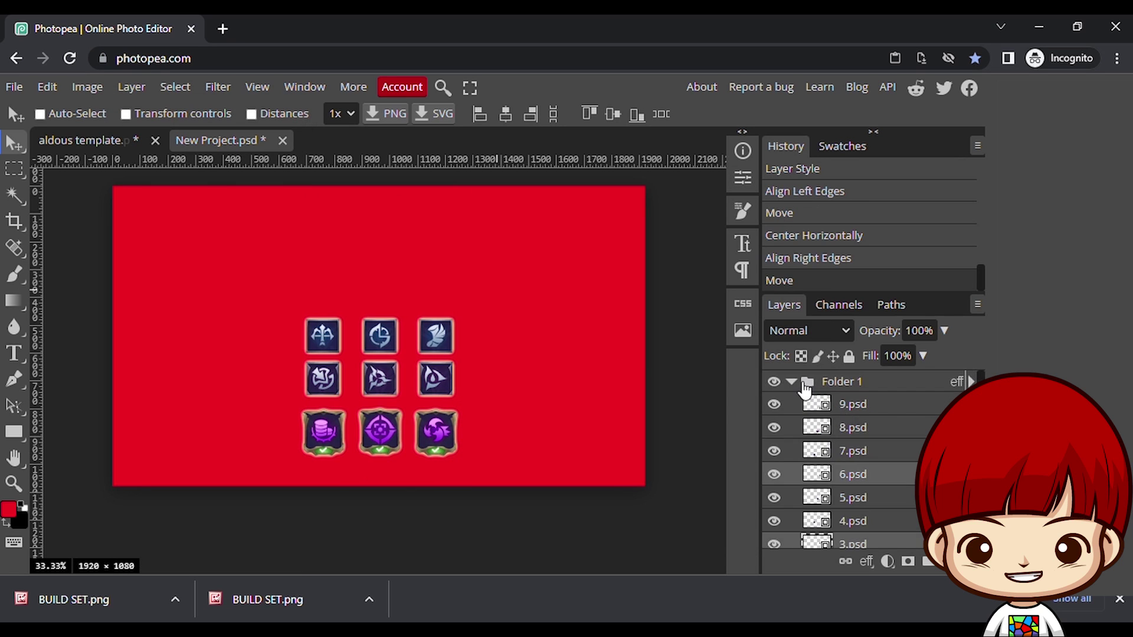
{"action": "left_click", "coordinate": [793, 382]}
Step: Add the white Audiowide text "assassin emblem" at 64 px and place it centred just above the emblem grid
{"action": "left_click", "coordinate": [14, 354]}
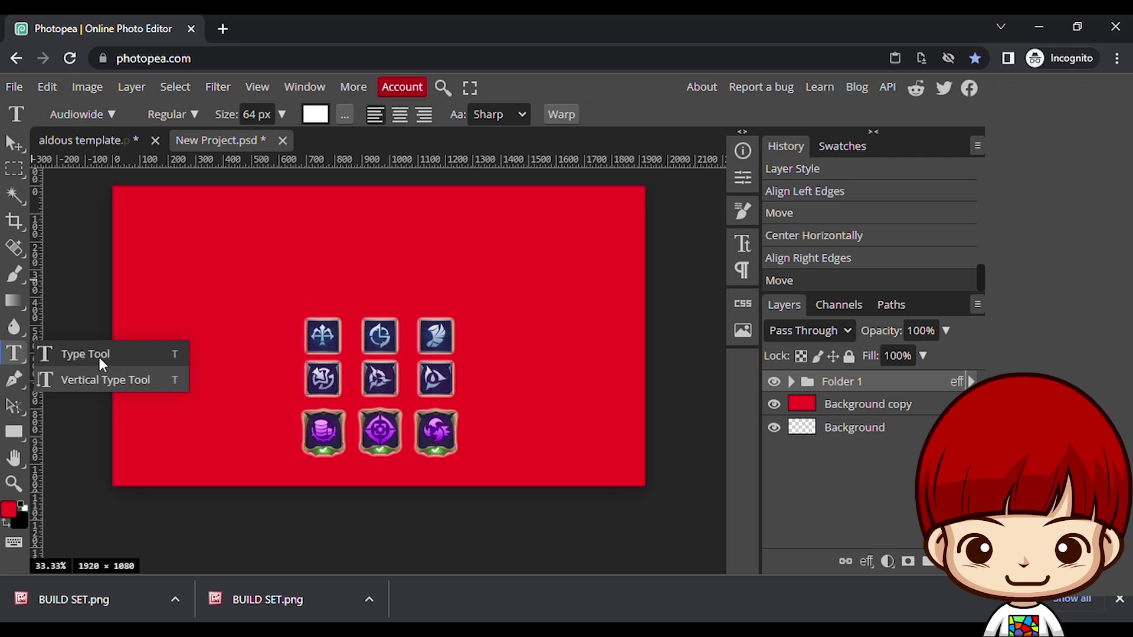
{"action": "left_click", "coordinate": [99, 356]}
{"action": "left_click", "coordinate": [337, 260]}
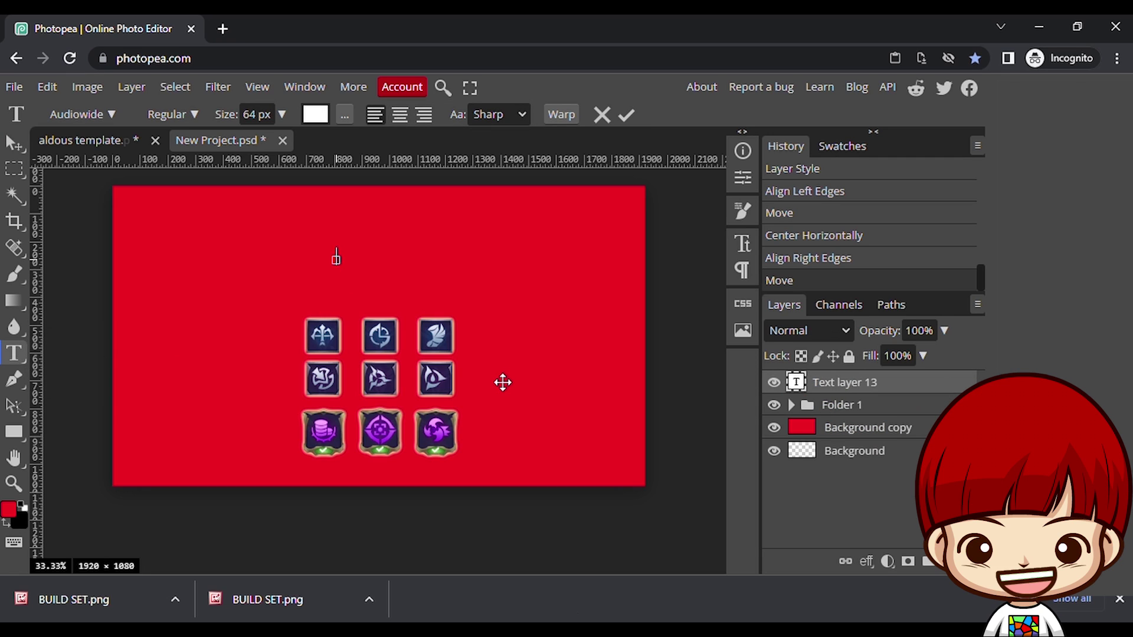
{"action": "type", "text": "assassin emblem"}
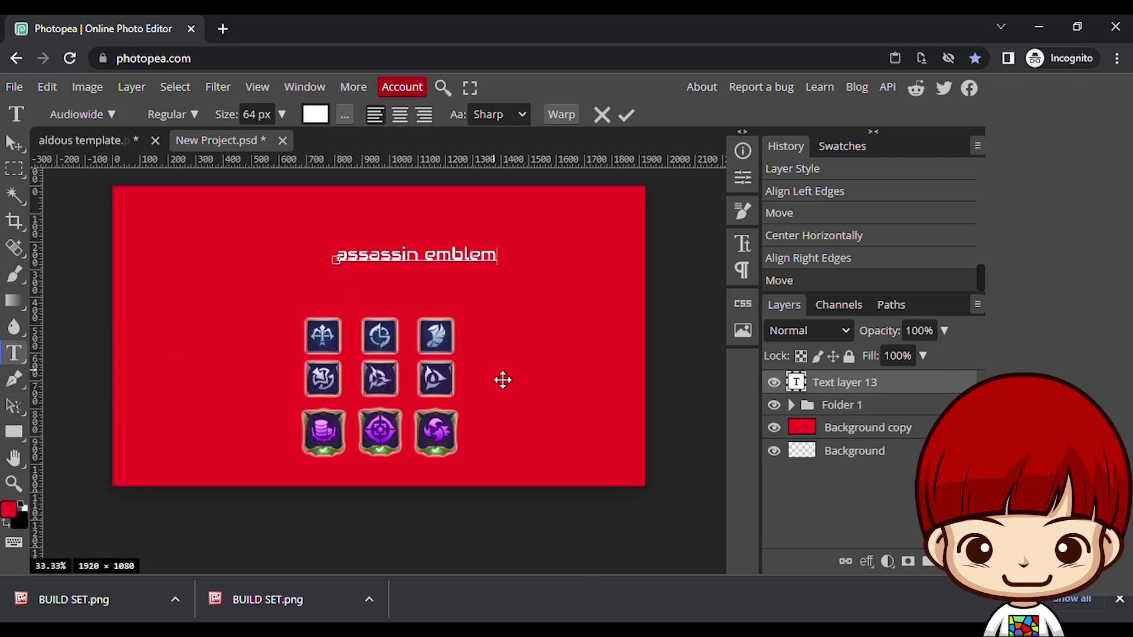
{"action": "left_click", "coordinate": [14, 144]}
{"action": "left_click_drag", "start_coordinate": [352, 251], "coordinate": [360, 293]}
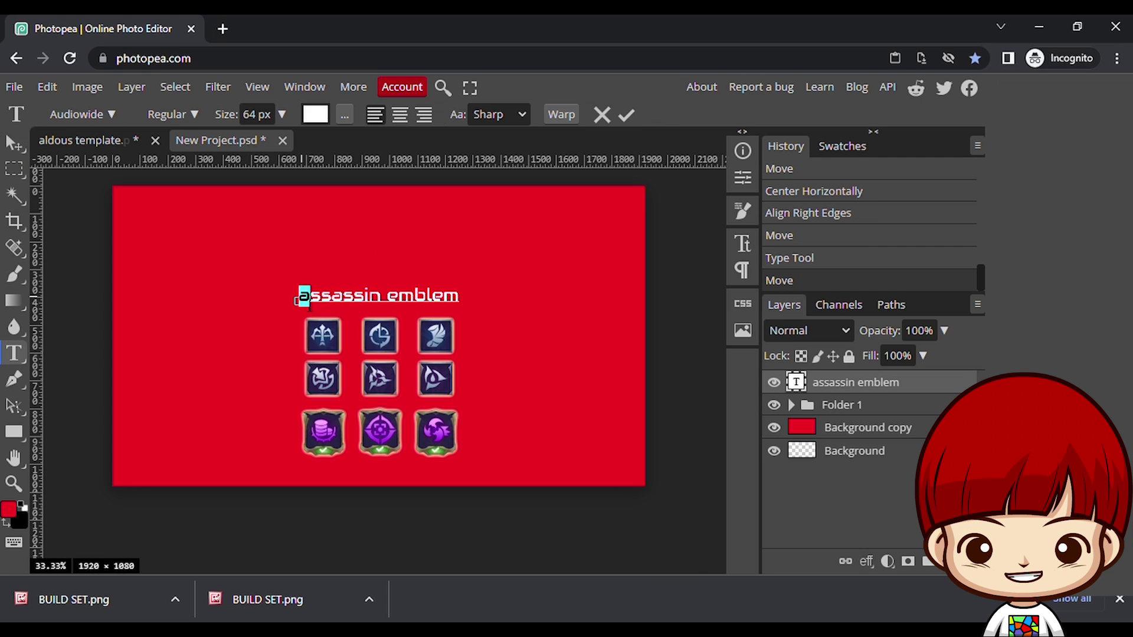
Step: Capitalise both words of the title so that it reads "Assassin Emblem"
{"action": "type", "text": "A"}
{"action": "left_click_drag", "start_coordinate": [403, 298], "coordinate": [391, 298]}
{"action": "type", "text": "E"}
{"action": "left_click", "coordinate": [14, 143]}
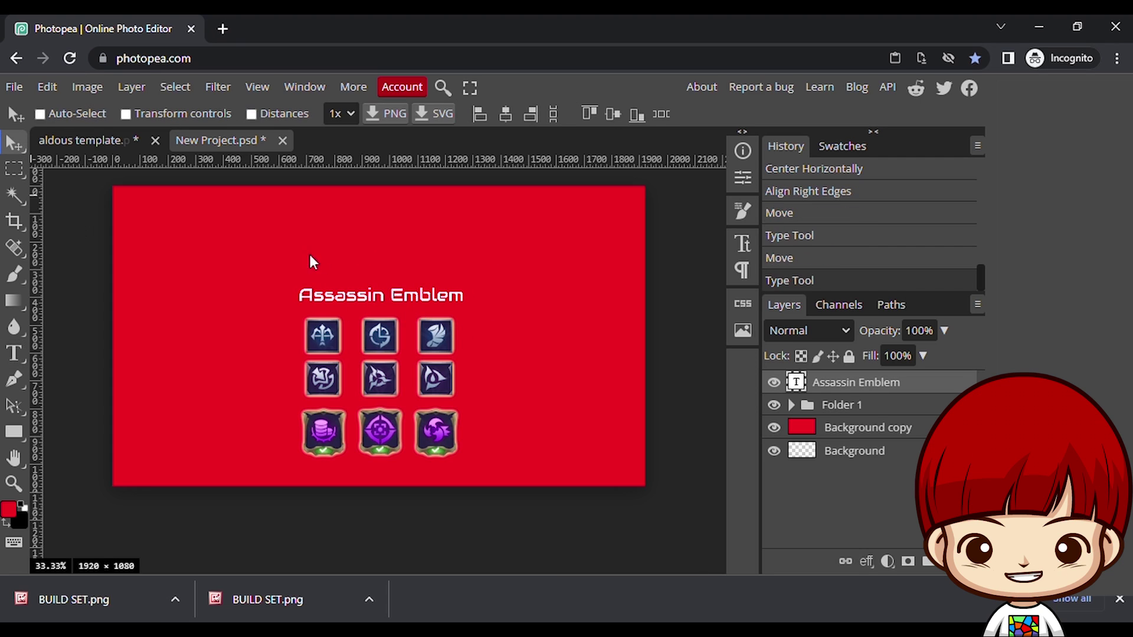
Step: Add a "3/3" text beside the upper emblem row and duplicate its layer twice
{"action": "key", "text": "t"}
{"action": "left_click", "coordinate": [479, 344]}
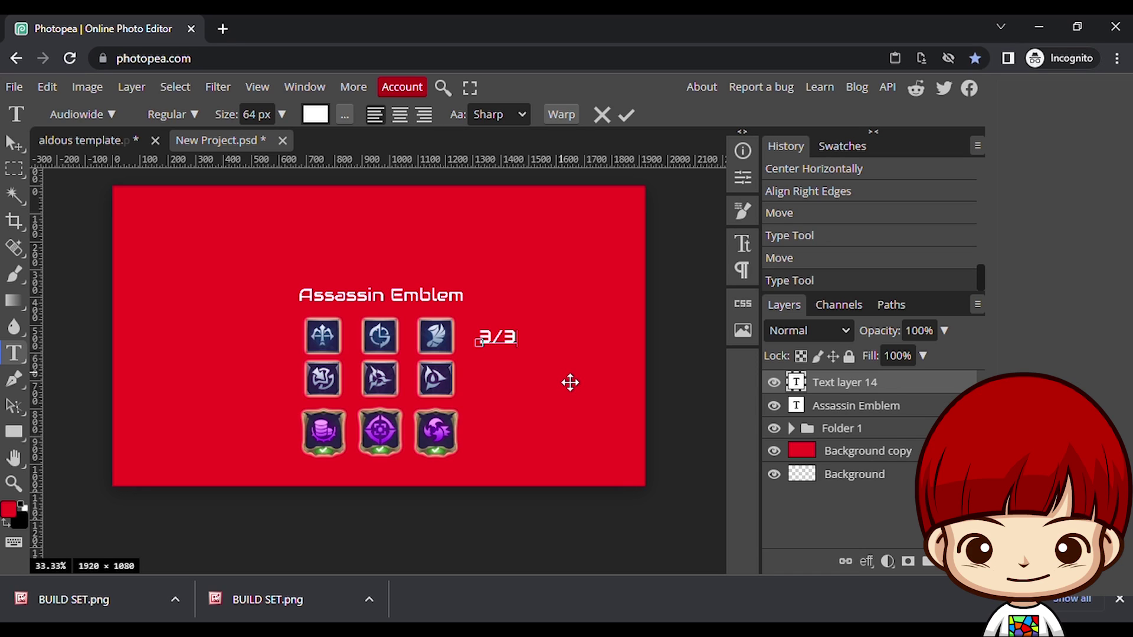
{"action": "left_click", "coordinate": [900, 383]}
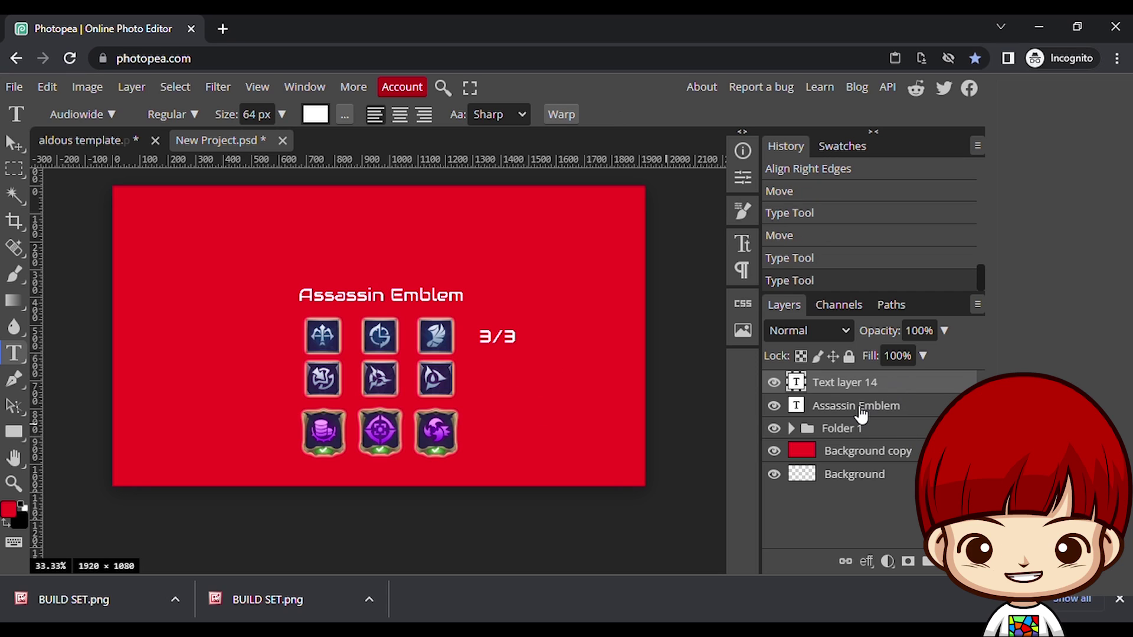
{"action": "key", "text": "ctrl+j"}
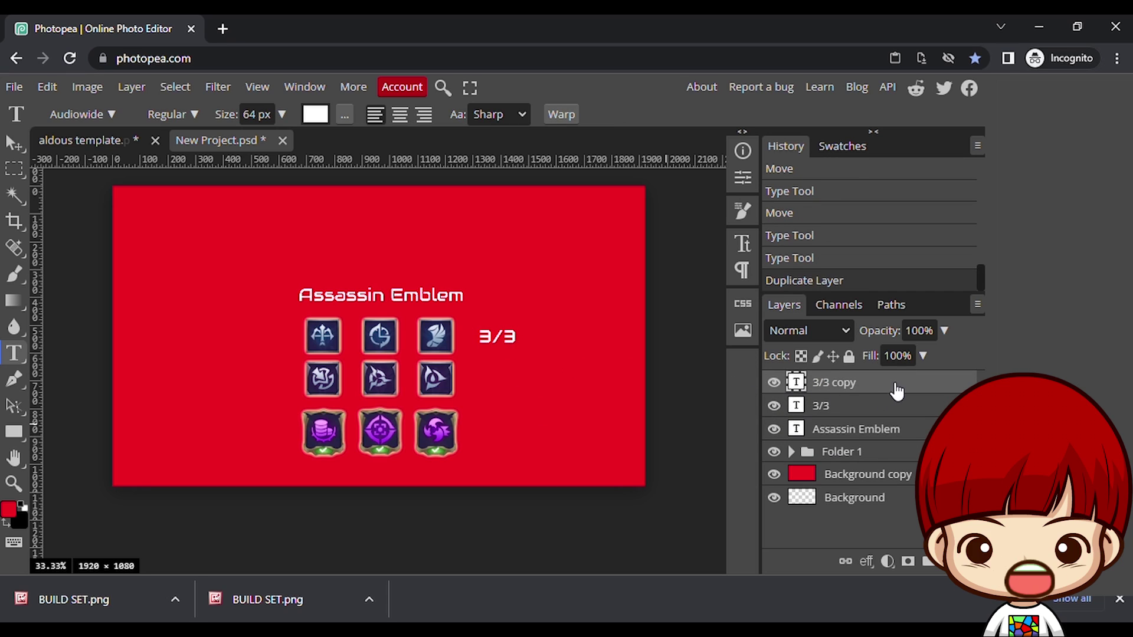
{"action": "key", "text": "ctrl+j"}
Step: Change one copy to "1/1" and place it by the bottom emblem row, and place the other 3/3 copy beside the middle row
{"action": "double_click", "coordinate": [498, 337]}
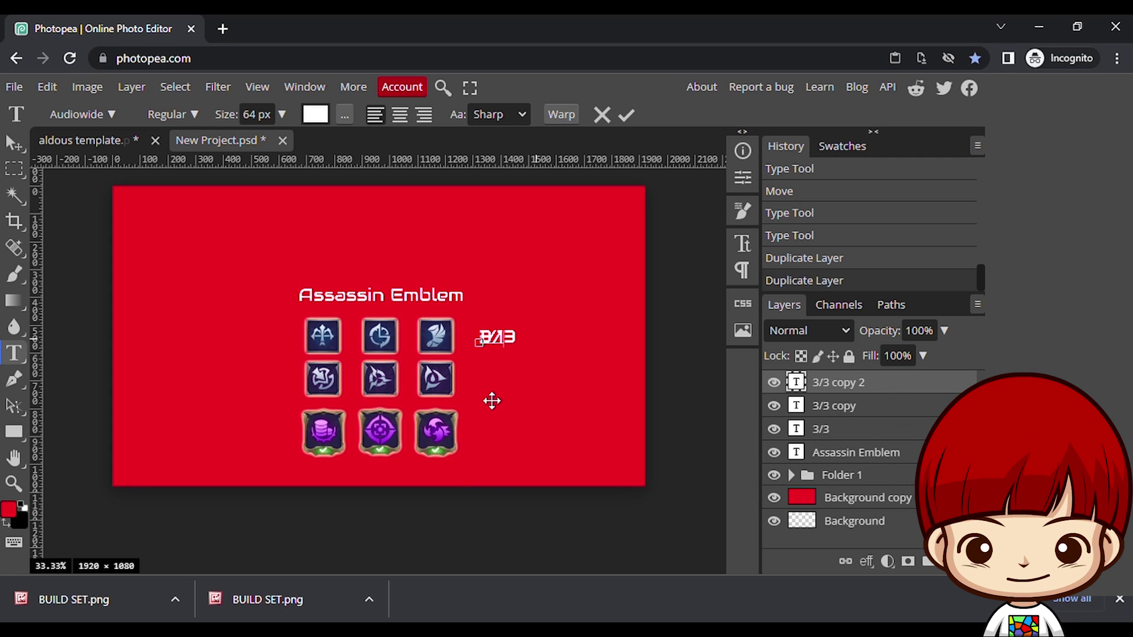
{"action": "left_click", "coordinate": [669, 445]}
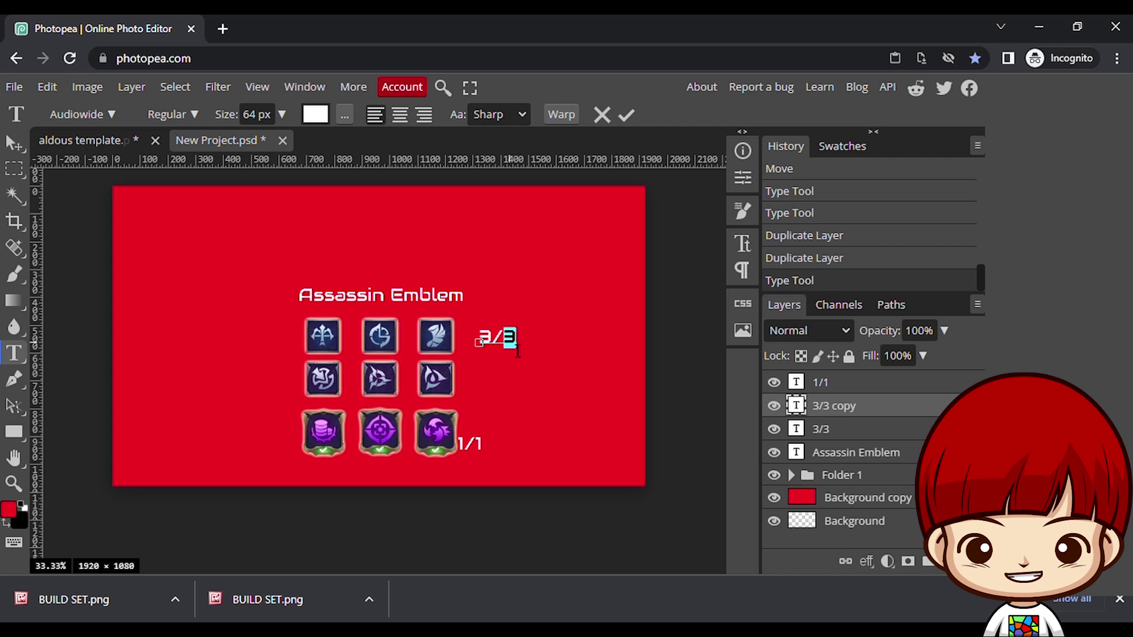
{"action": "left_click_drag", "start_coordinate": [506, 392], "coordinate": [488, 423]}
Step: Scale the 1/1 label and both 3/3 labels together to 50% in width and height
{"action": "left_click", "coordinate": [883, 436]}
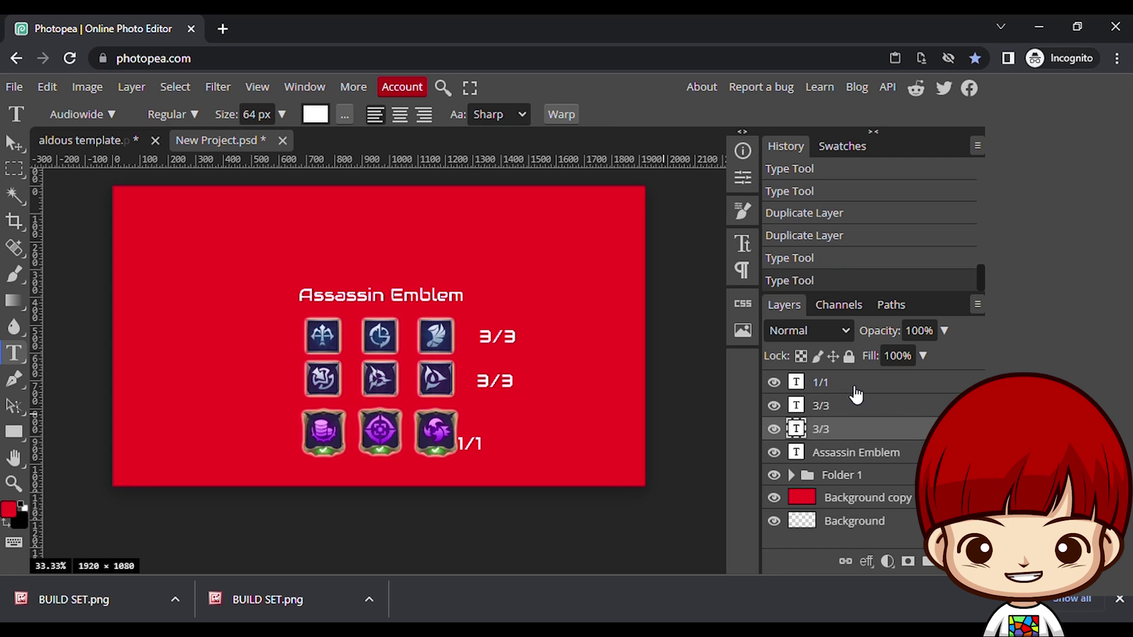
{"action": "left_click", "coordinate": [856, 394], "text": "shift"}
{"action": "key", "text": "ctrl+t"}
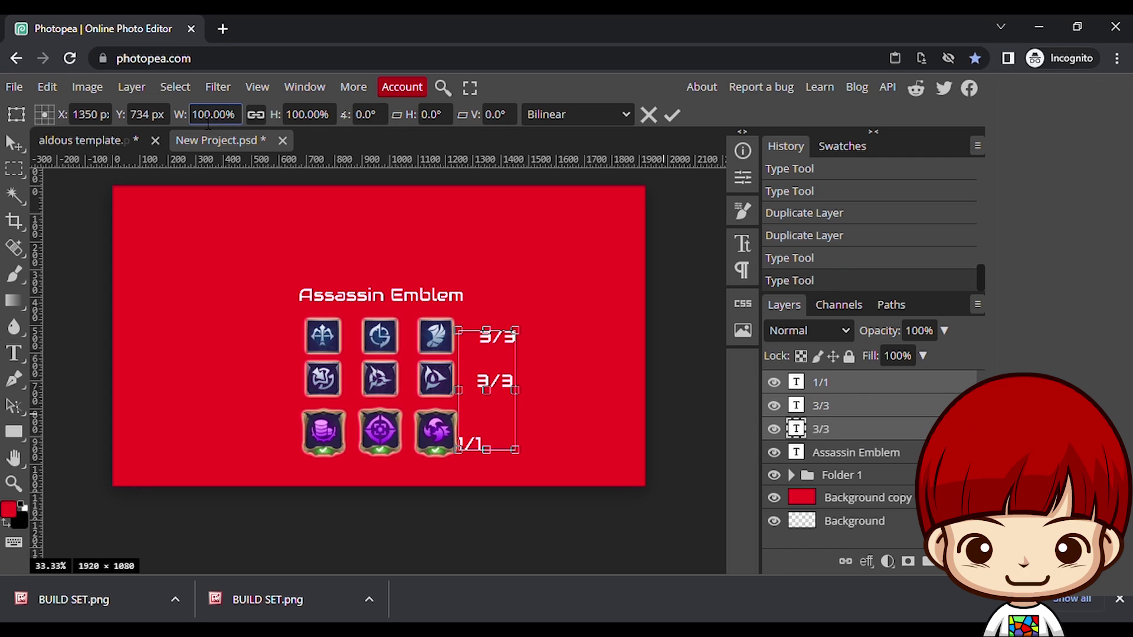
{"action": "left_click_drag", "start_coordinate": [208, 121], "coordinate": [184, 123]}
{"action": "type", "text": "5"}
{"action": "key", "text": "Tab"}
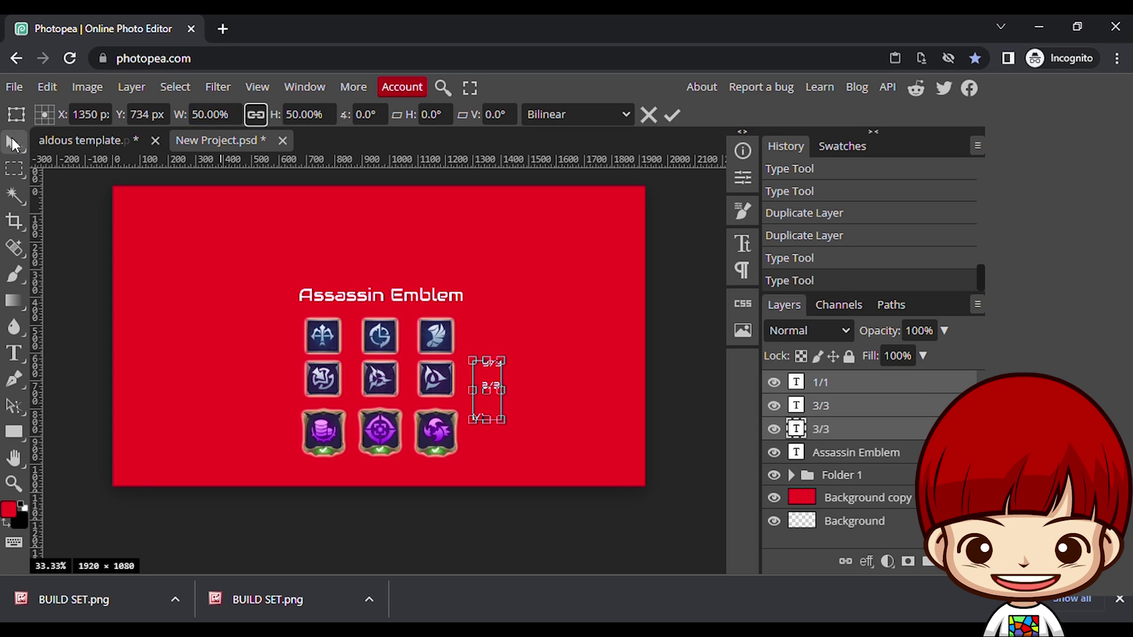
{"action": "left_click", "coordinate": [12, 142]}
Step: Place the 1/1 label on the third bottom-row emblem, and the 3/3 labels on the first middle-row and third upper-row emblems
{"action": "scroll", "coordinate": [502, 387], "scroll_direction": "up", "scroll_amount": 3}
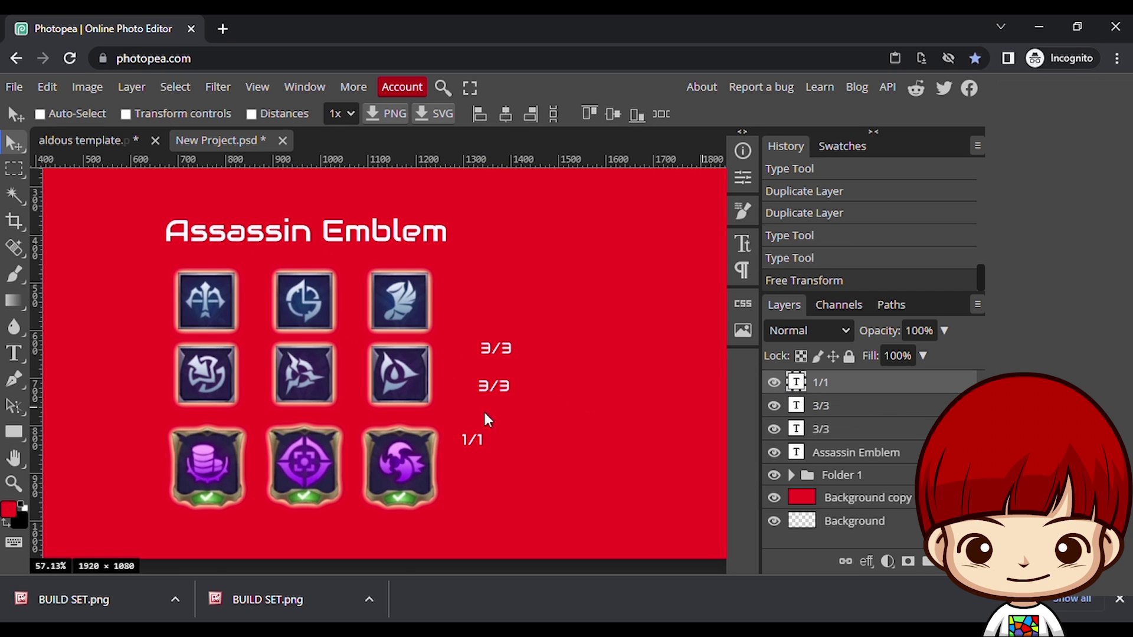
{"action": "left_click_drag", "start_coordinate": [425, 485], "coordinate": [427, 486], "text": "ctrl"}
{"action": "left_click", "coordinate": [497, 386], "text": "ctrl"}
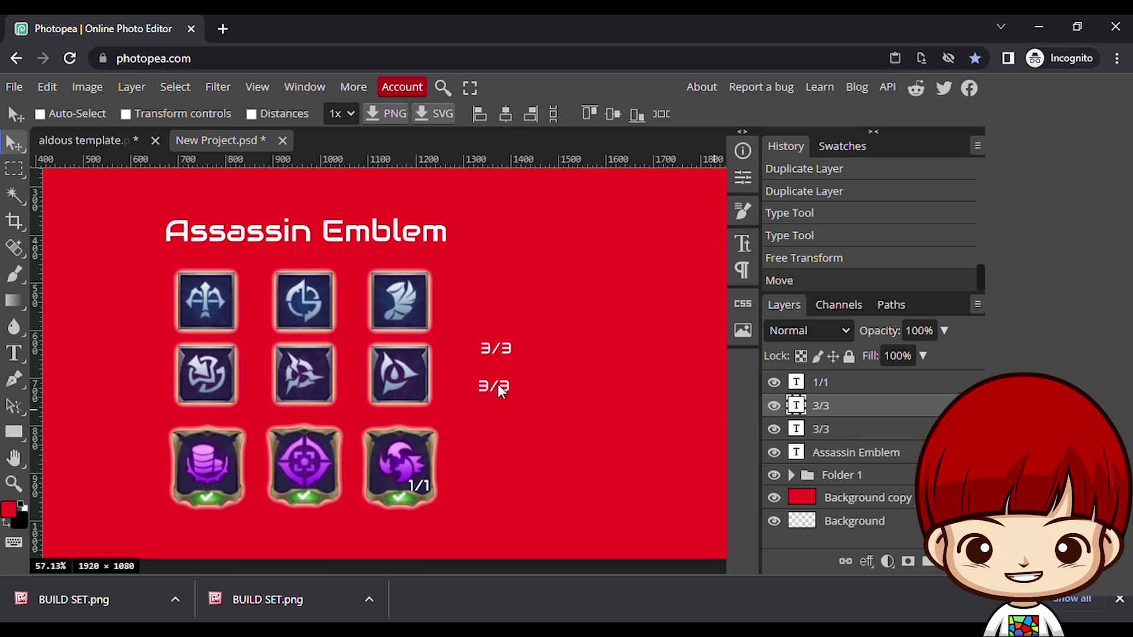
{"action": "left_click_drag", "start_coordinate": [225, 391], "coordinate": [223, 388], "text": "ctrl"}
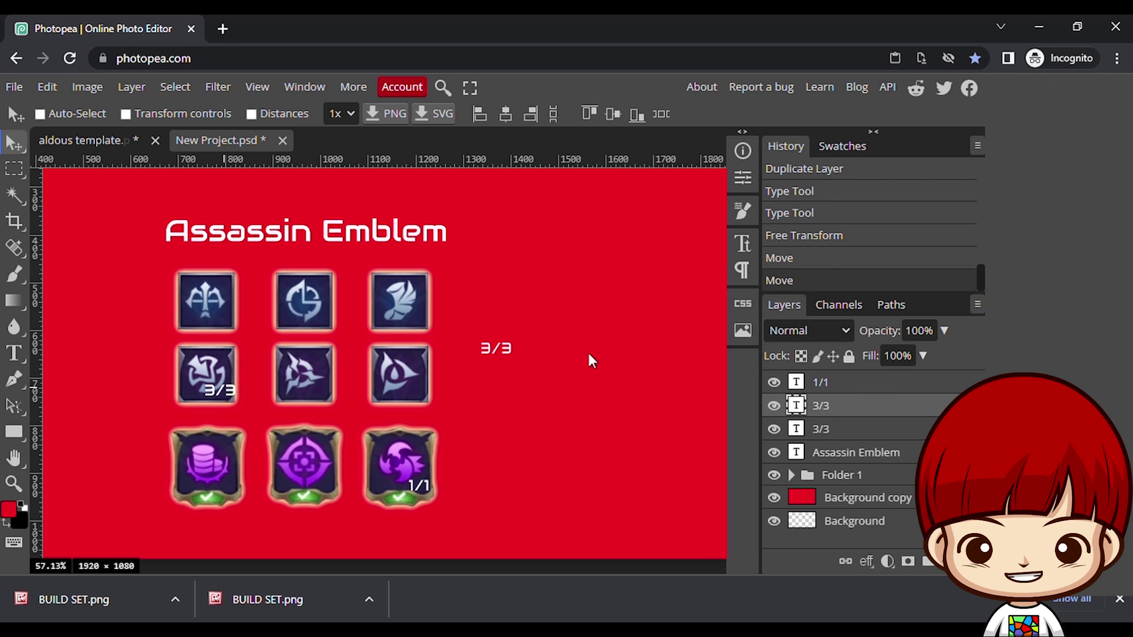
{"action": "left_click_drag", "start_coordinate": [499, 348], "coordinate": [419, 319], "text": "ctrl"}
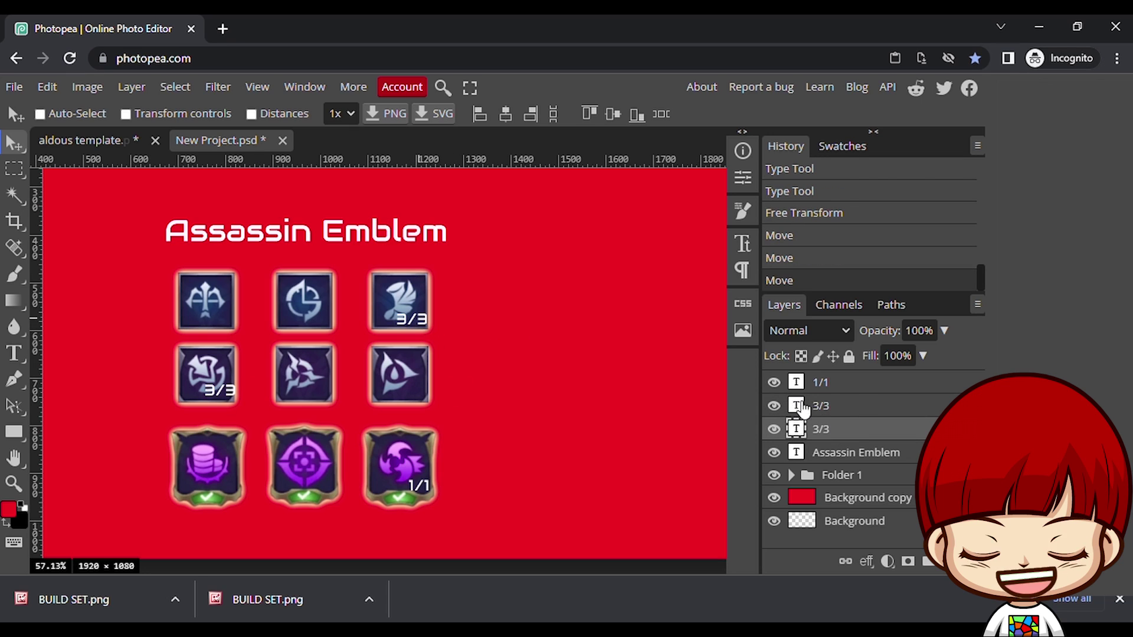
Step: Try scaling the three labels by another 50%, and undo the transform
{"action": "left_click", "coordinate": [850, 384], "text": "shift"}
{"action": "key", "text": "ctrl+t"}
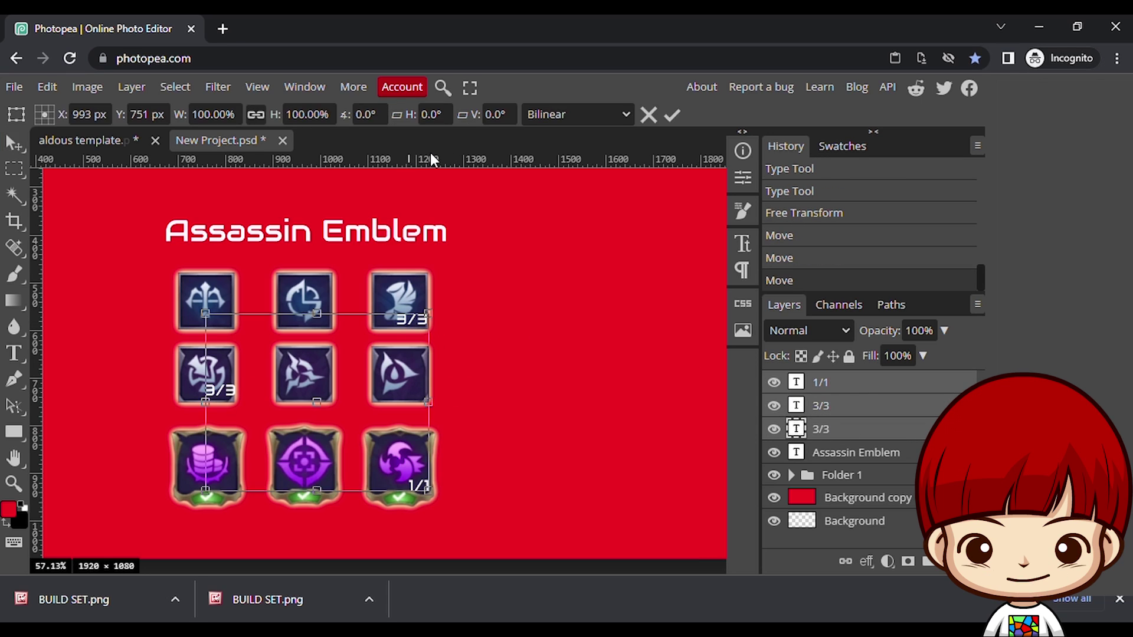
{"action": "double_click", "coordinate": [201, 114]}
{"action": "type", "text": "50"}
{"action": "key", "text": "BackSpace"}
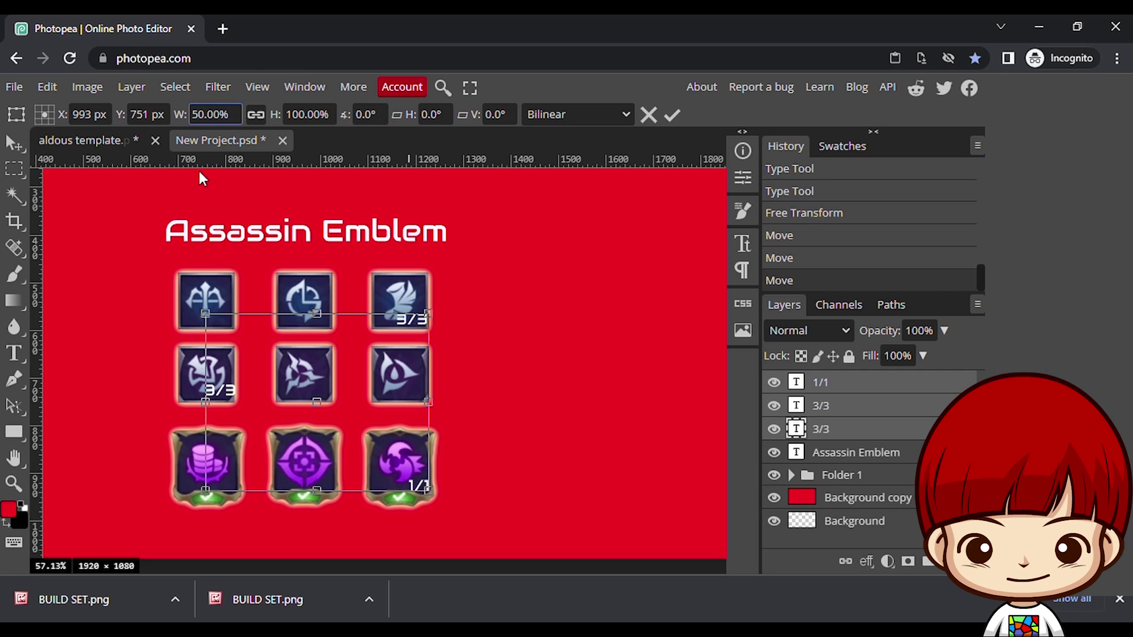
{"action": "left_click", "coordinate": [16, 147]}
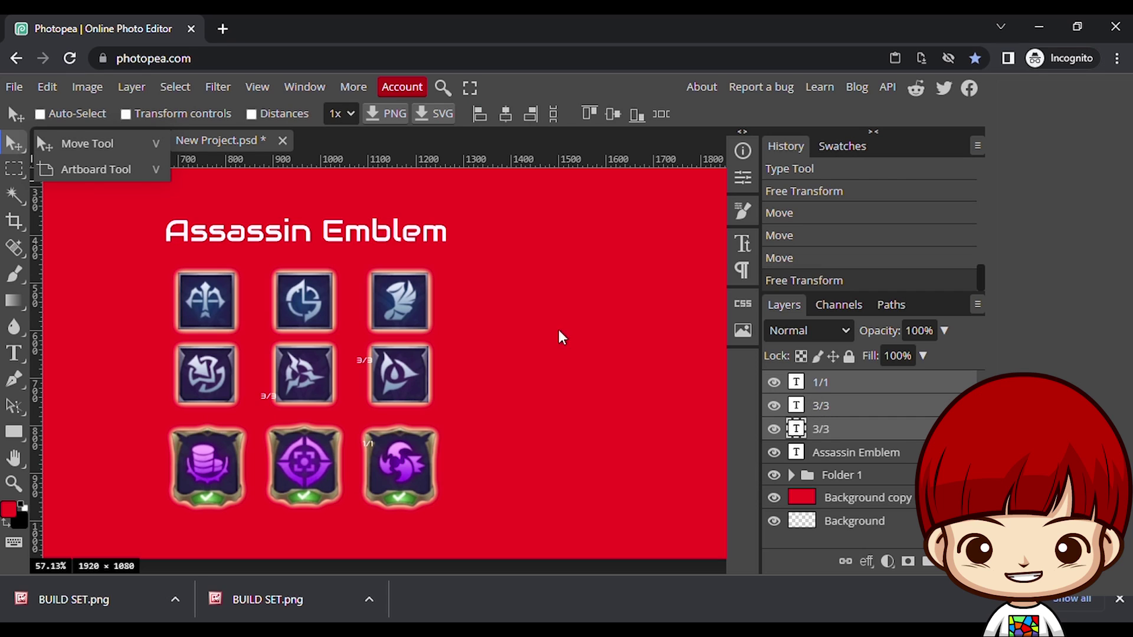
{"action": "left_click", "coordinate": [534, 333]}
{"action": "key", "text": "ctrl+z"}
Step: Scale the three labels together to 70% with width and height linked
{"action": "key", "text": "ctrl+t"}
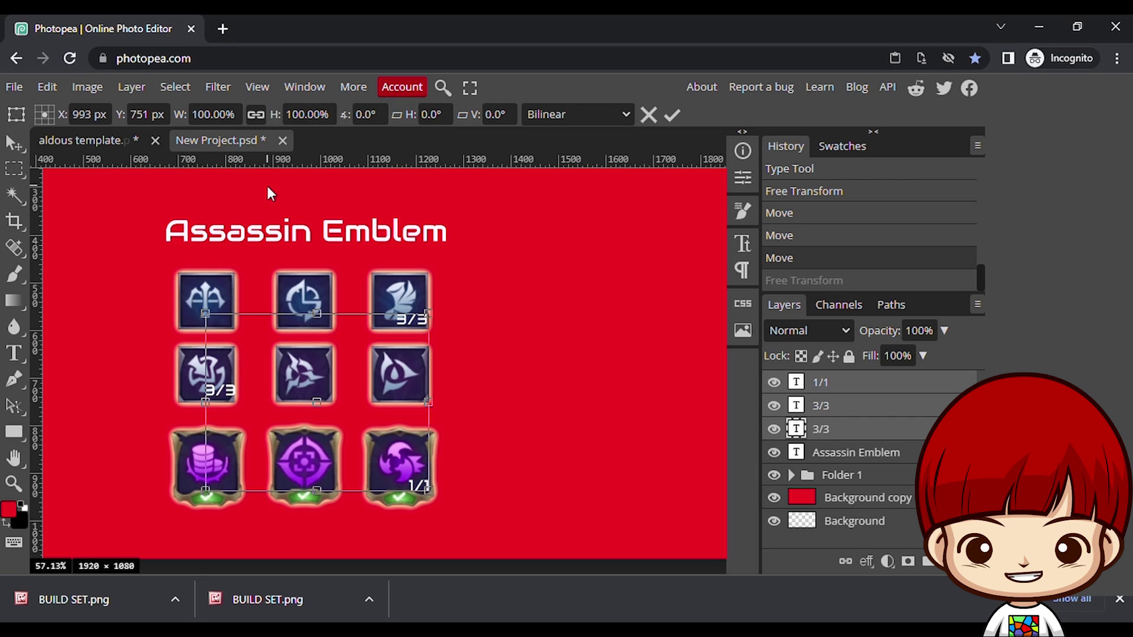
{"action": "left_click_drag", "start_coordinate": [210, 114], "coordinate": [167, 118]}
{"action": "left_click", "coordinate": [255, 114]}
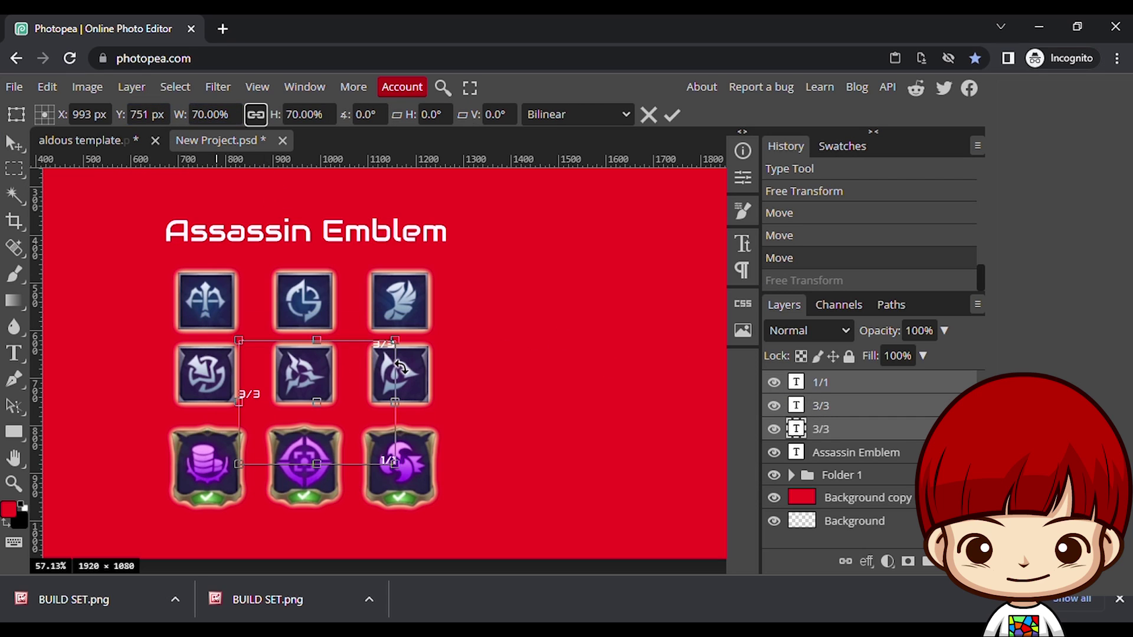
{"action": "left_click", "coordinate": [12, 145]}
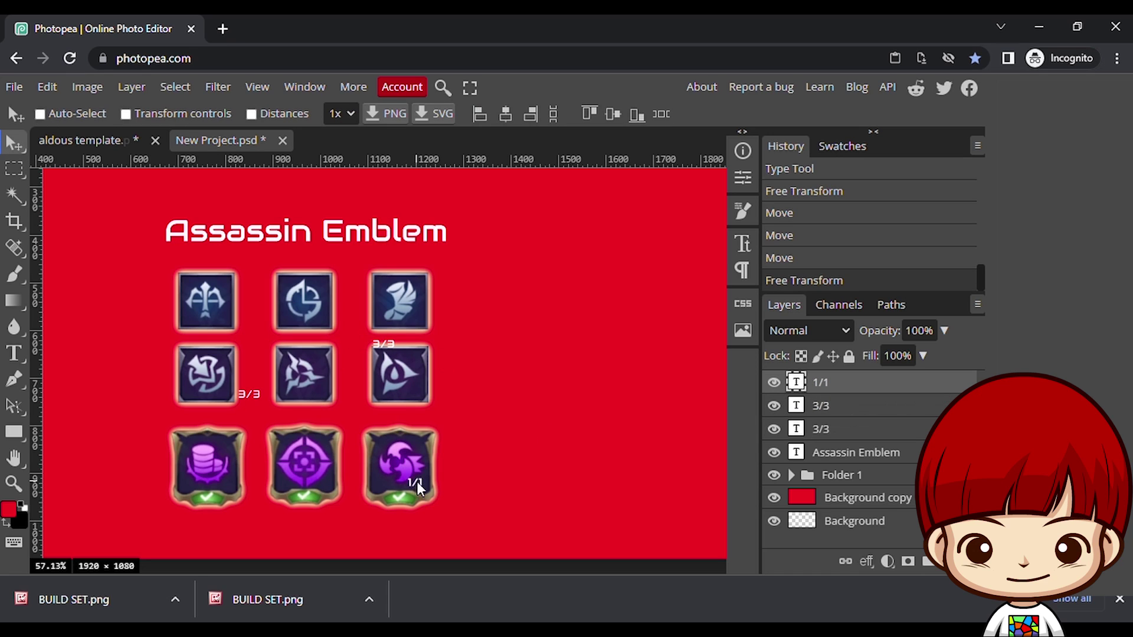
Step: Move the reduced labels back into the lower-right corners of their respective emblems
{"action": "left_click_drag", "start_coordinate": [252, 398], "coordinate": [225, 398]}
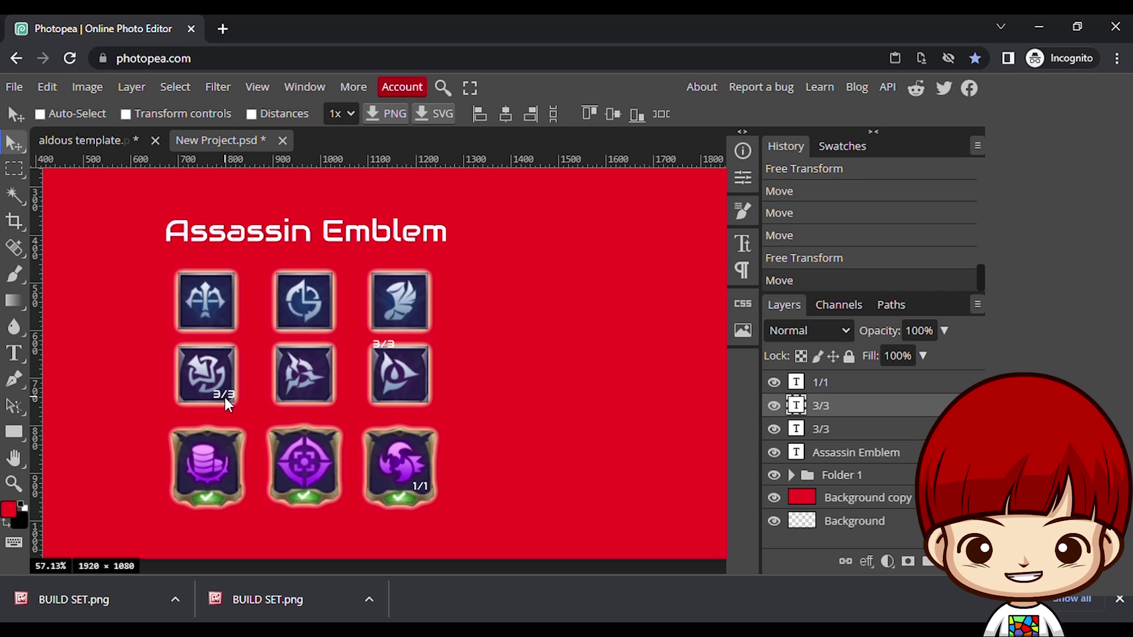
{"action": "left_click", "coordinate": [826, 427]}
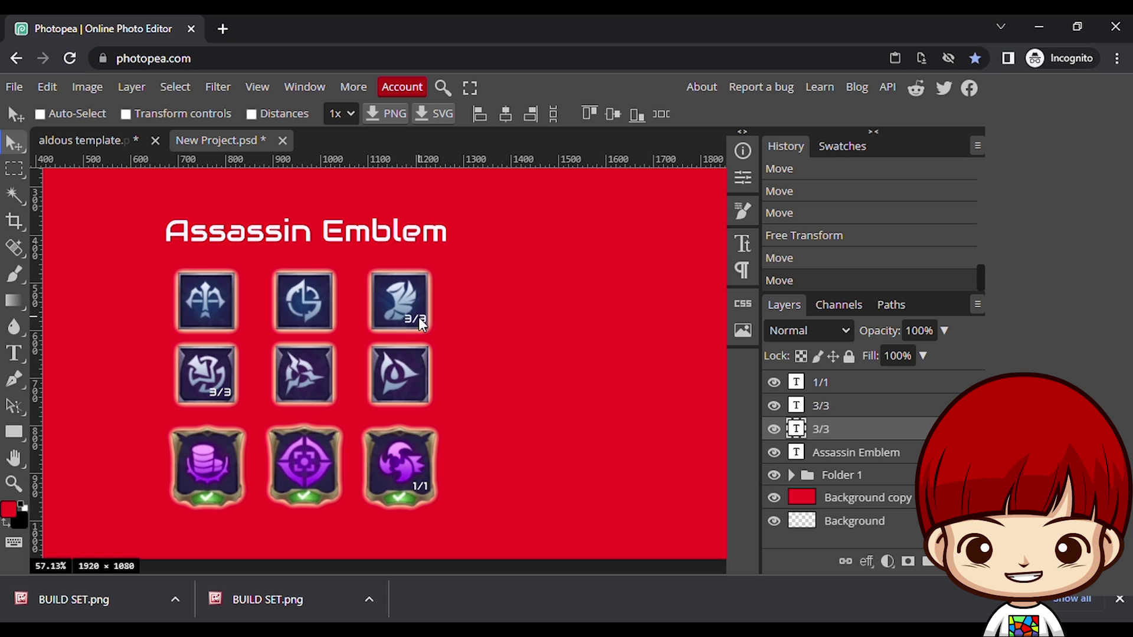
{"action": "left_click_drag", "start_coordinate": [419, 318], "coordinate": [417, 318]}
Step: Hide the red Background copy layer and crop the canvas closely around the title and emblem grid
{"action": "scroll", "coordinate": [522, 347], "scroll_direction": "down", "scroll_amount": 3}
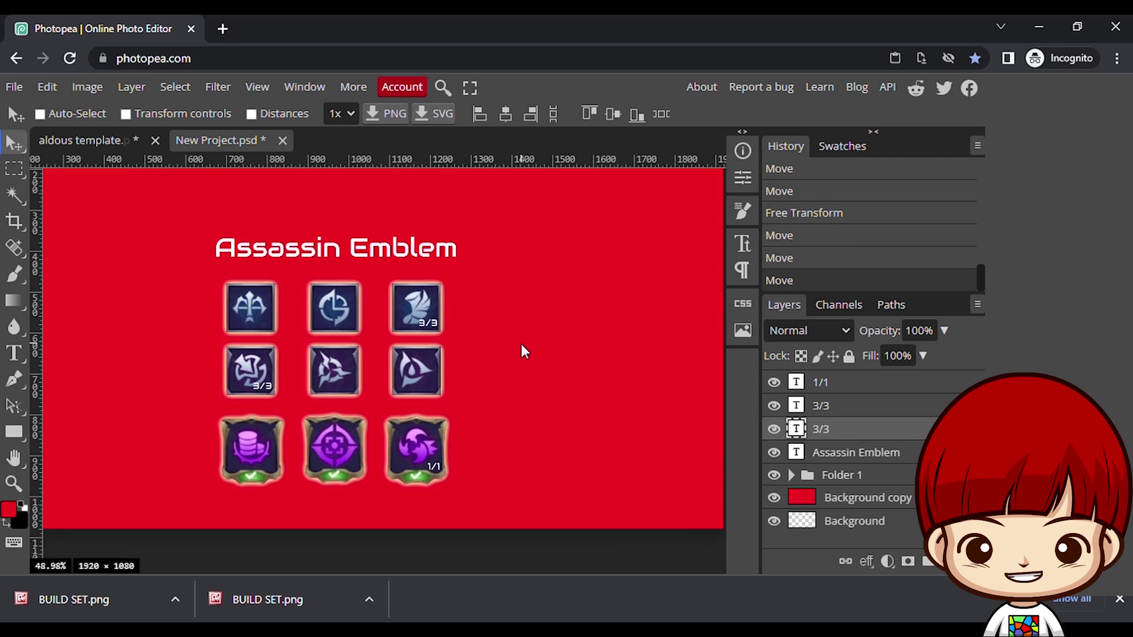
{"action": "left_click", "coordinate": [773, 498]}
{"action": "left_click", "coordinate": [13, 221]}
{"action": "scroll", "coordinate": [353, 290], "scroll_direction": "down", "scroll_amount": 2}
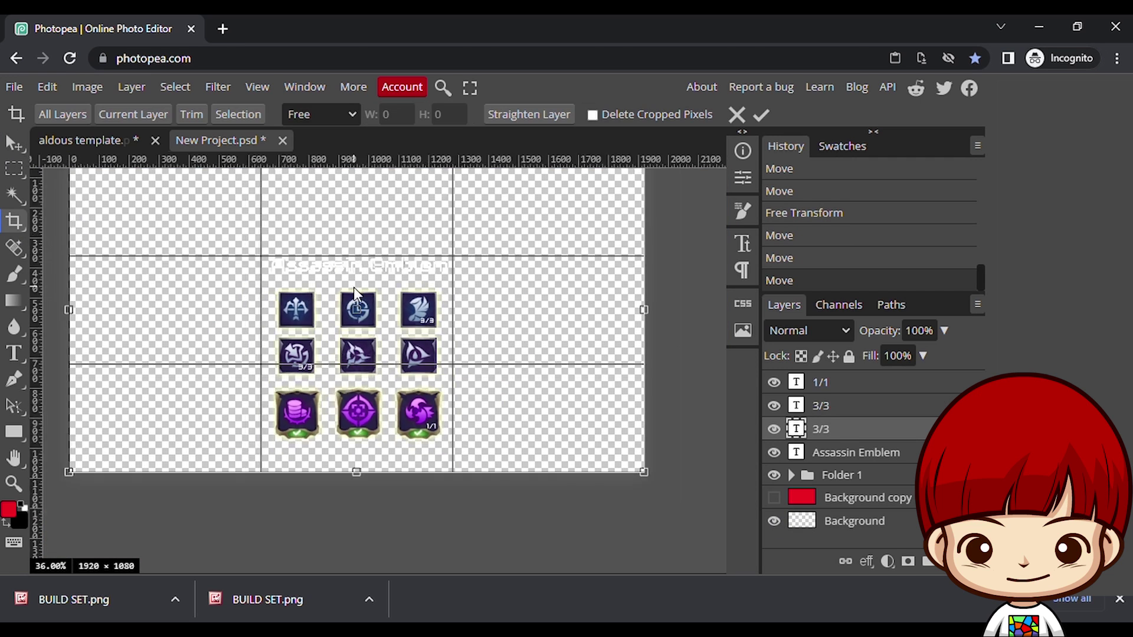
{"action": "left_click_drag", "start_coordinate": [110, 310], "coordinate": [265, 311]}
{"action": "left_click_drag", "start_coordinate": [609, 325], "coordinate": [453, 315]}
{"action": "scroll", "coordinate": [413, 287], "scroll_direction": "up", "scroll_amount": 2}
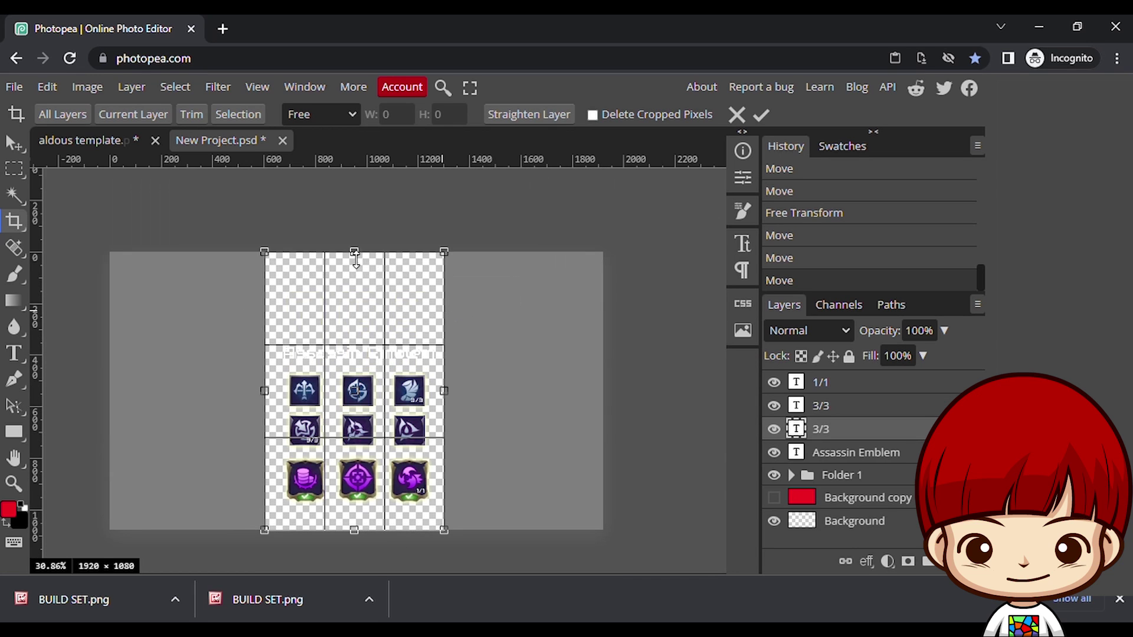
{"action": "left_click_drag", "start_coordinate": [356, 258], "coordinate": [358, 341]}
{"action": "left_click_drag", "start_coordinate": [354, 541], "coordinate": [357, 533]}
{"action": "key", "text": "Return"}
Step: Export the cropped emblem project as a PNG at 100% quality
{"action": "left_click", "coordinate": [14, 87]}
{"action": "mouse_move", "coordinate": [118, 331]}
{"action": "left_click", "coordinate": [171, 331]}
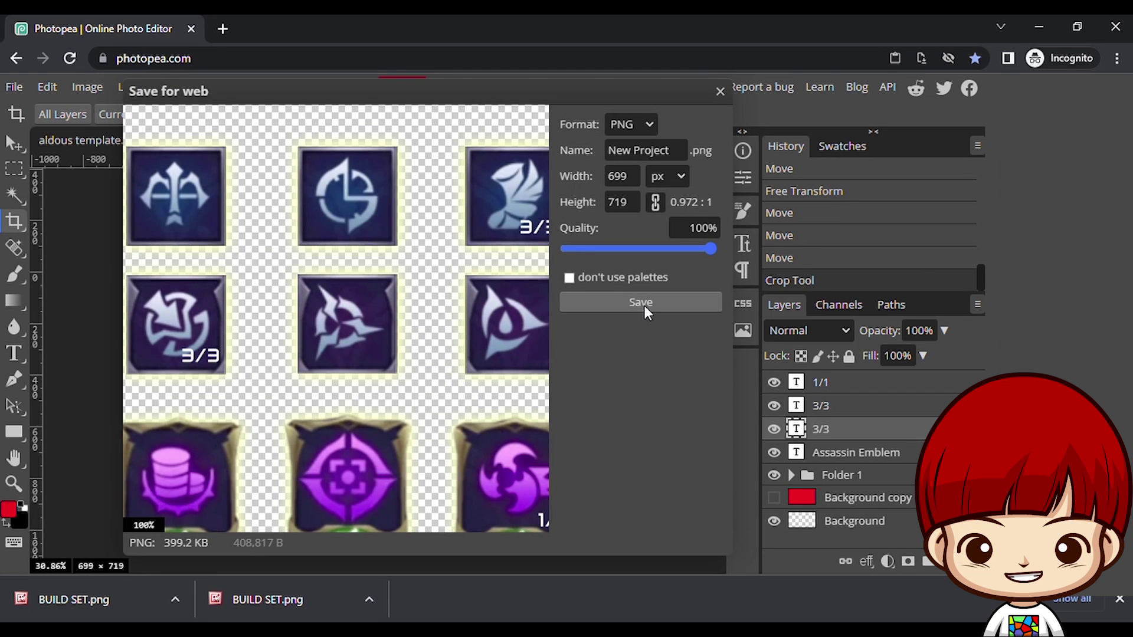
{"action": "left_click", "coordinate": [643, 303]}
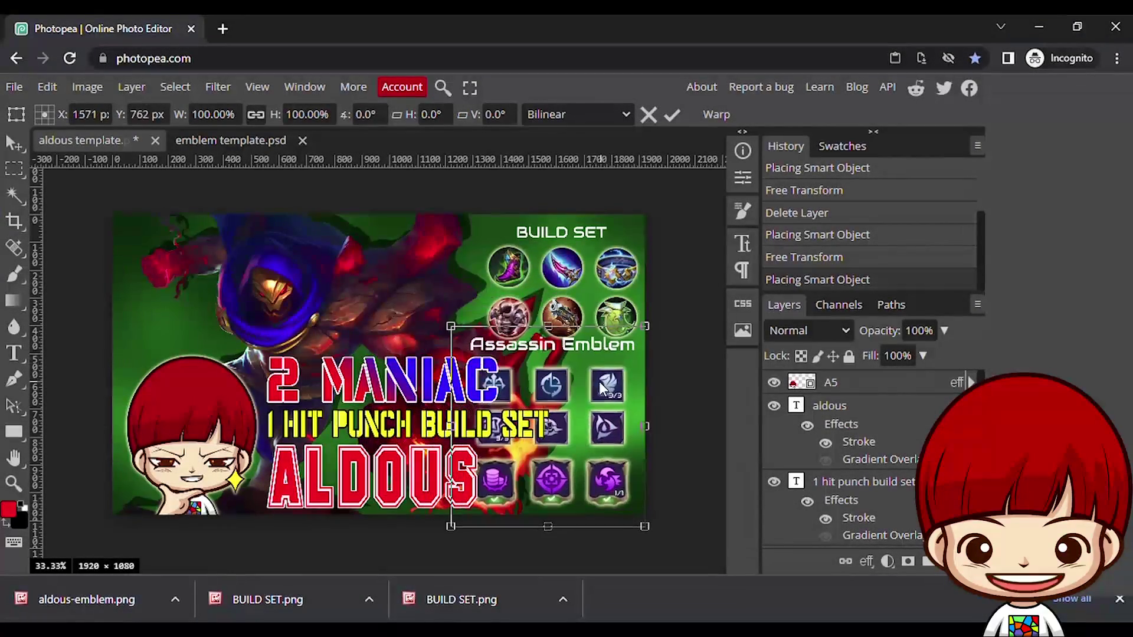
Step: Shrink the placed aldous-emblem image and position it in the thumbnail's lower-right area below the BUILD SET grid
{"action": "left_click_drag", "start_coordinate": [600, 381], "coordinate": [599, 380]}
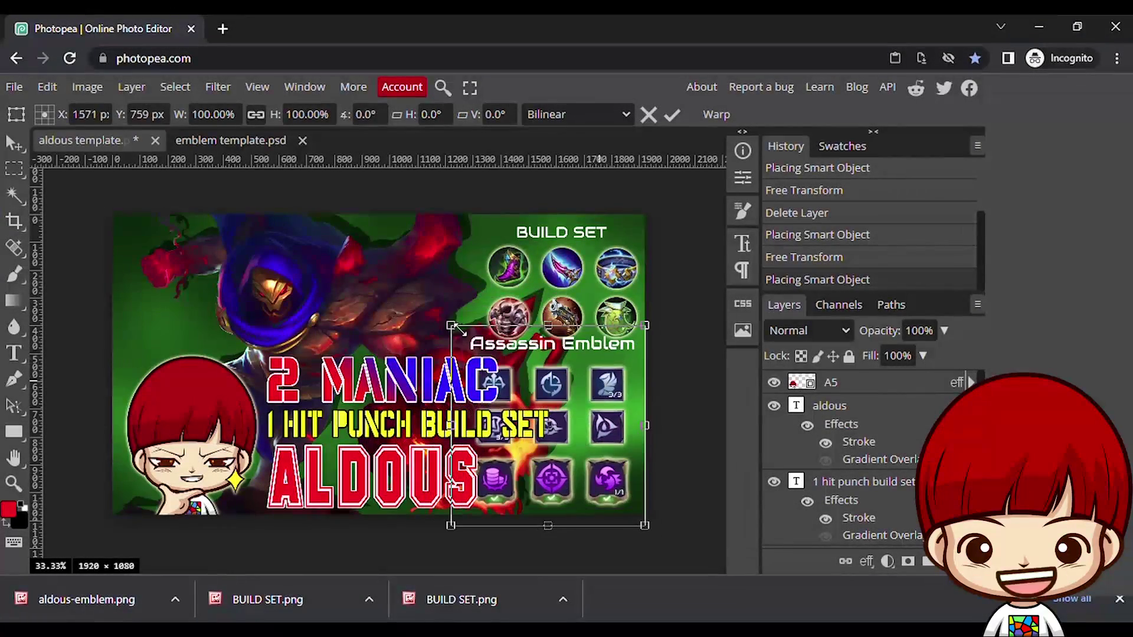
{"action": "left_click_drag", "start_coordinate": [451, 324], "coordinate": [474, 348]}
{"action": "left_click_drag", "start_coordinate": [588, 382], "coordinate": [593, 382]}
{"action": "key", "text": "Return"}
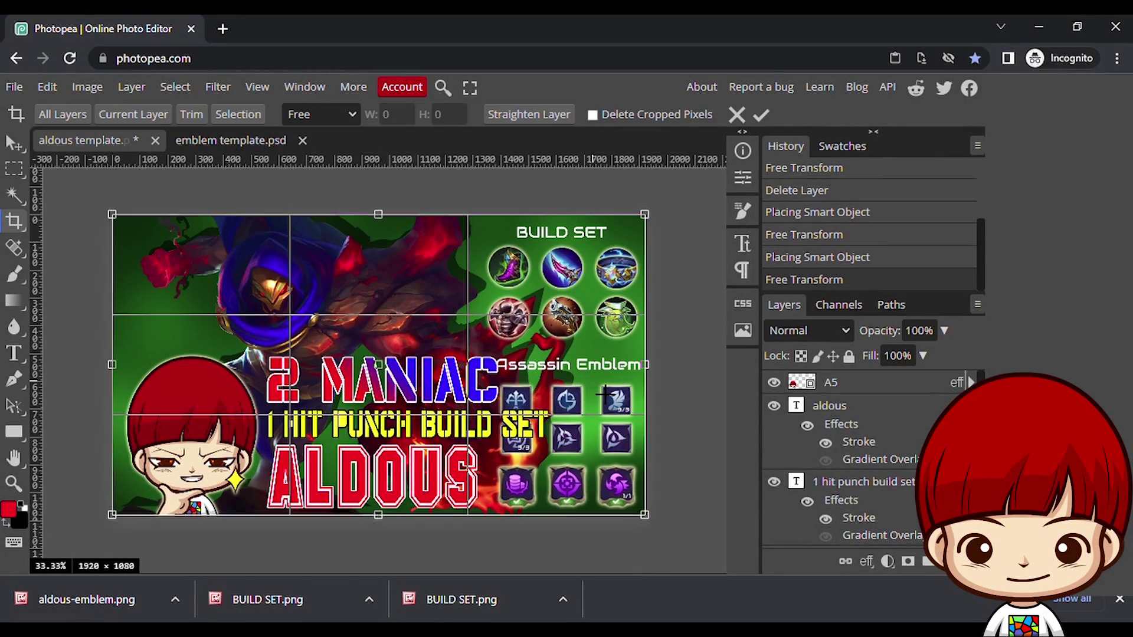
Step: Narrow the "1 hit punch build set" text to about 80% width so that it clears the emblem grid
{"action": "left_click", "coordinate": [863, 429]}
{"action": "key", "text": "ctrl+t"}
{"action": "left_click_drag", "start_coordinate": [541, 426], "coordinate": [492, 426]}
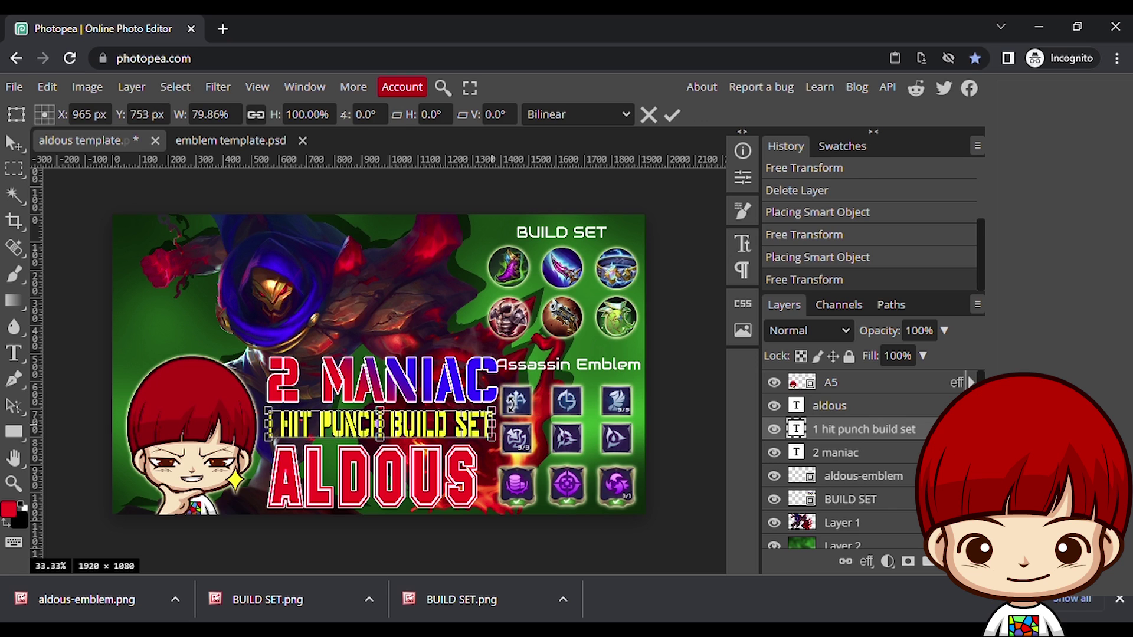
{"action": "key", "text": "Return"}
Step: Narrow the "2 maniac" text slightly so that its right edge clears the Assassin Emblem title
{"action": "left_click", "coordinate": [835, 453]}
{"action": "key", "text": "ctrl+t"}
{"action": "left_click_drag", "start_coordinate": [499, 383], "coordinate": [495, 387]}
{"action": "key", "text": "Return"}
{"action": "left_click", "coordinate": [14, 222]}
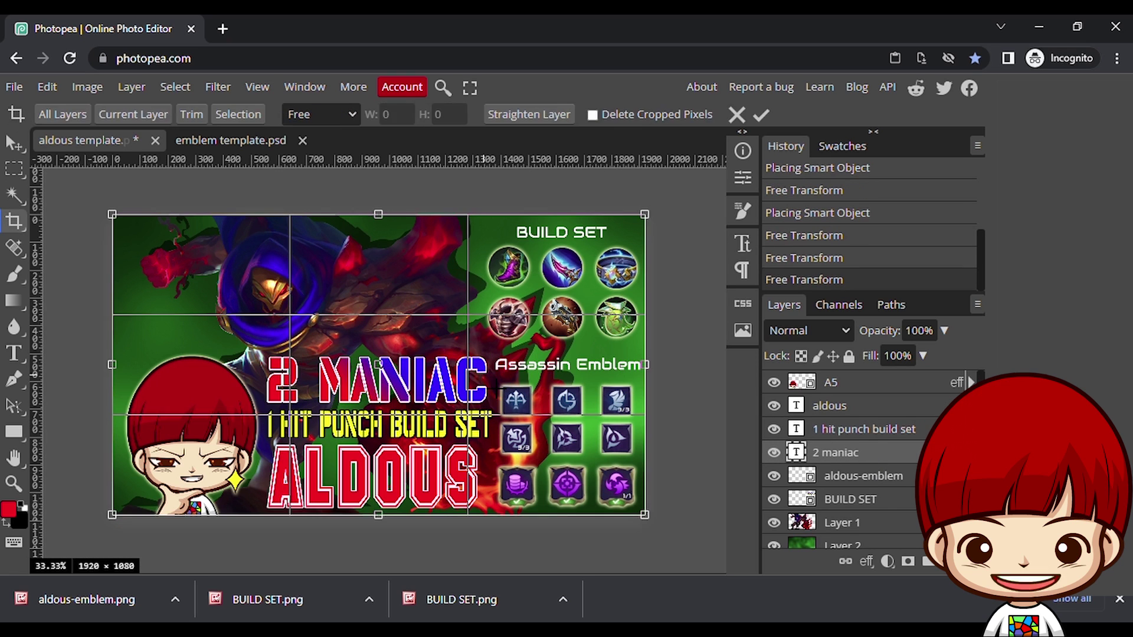
{"action": "left_click", "coordinate": [14, 143]}
Step: Export the finished thumbnail as a JPG with increased quality and open the downloaded image
{"action": "left_click", "coordinate": [15, 87]}
{"action": "mouse_move", "coordinate": [89, 331]}
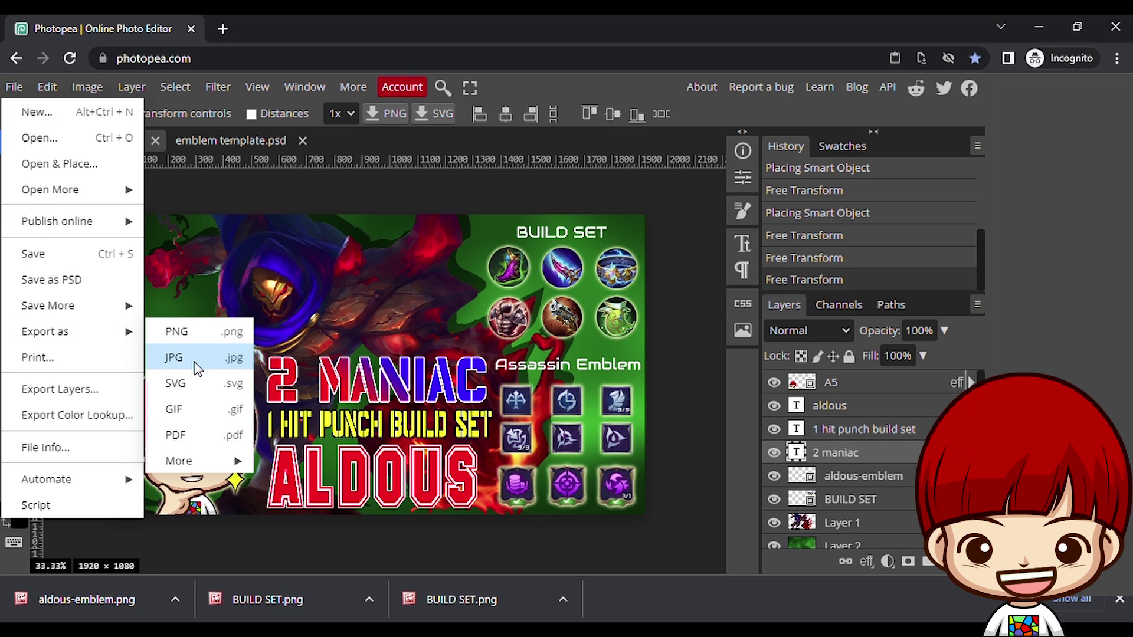
{"action": "left_click", "coordinate": [174, 357]}
{"action": "left_click_drag", "start_coordinate": [673, 249], "coordinate": [704, 251]}
{"action": "left_click", "coordinate": [670, 303]}
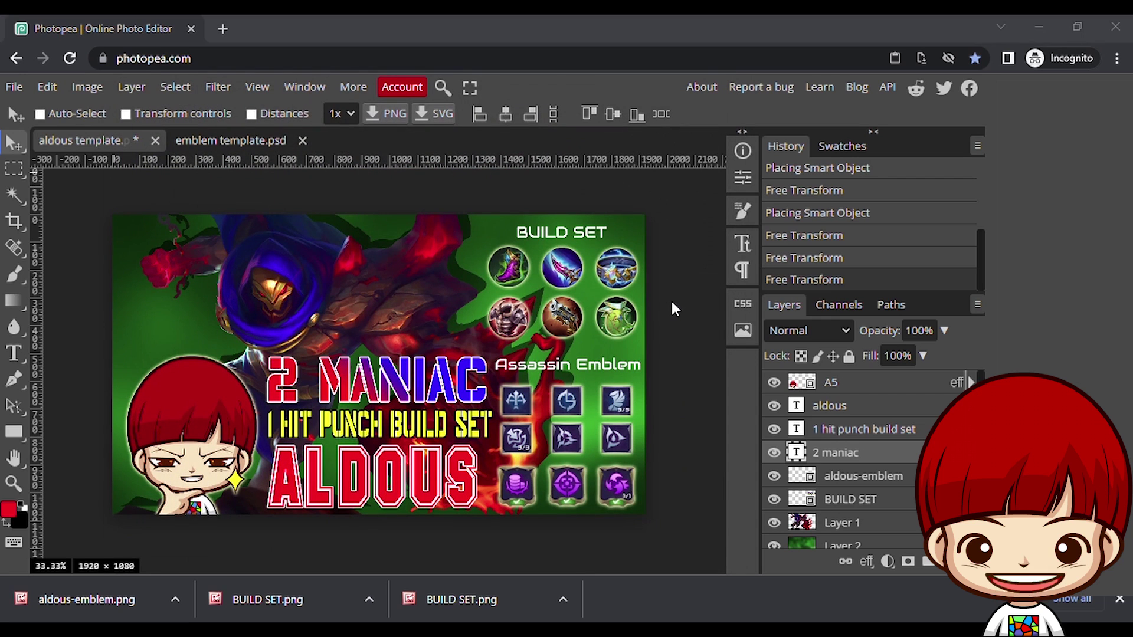
{"action": "left_click", "coordinate": [95, 601]}
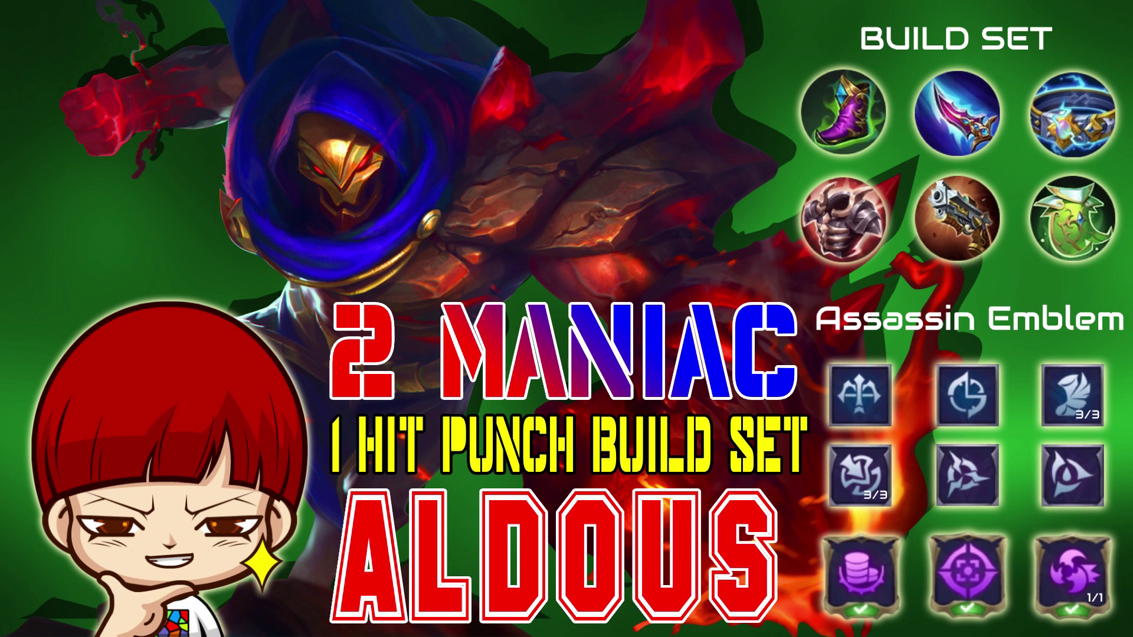